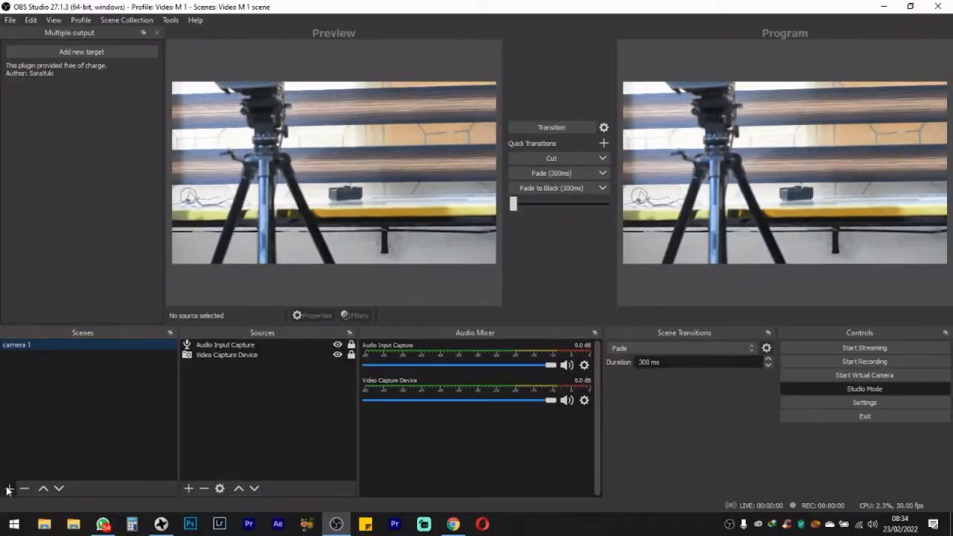
# Add a new scene named Presentation
pyautogui.click(8, 489)
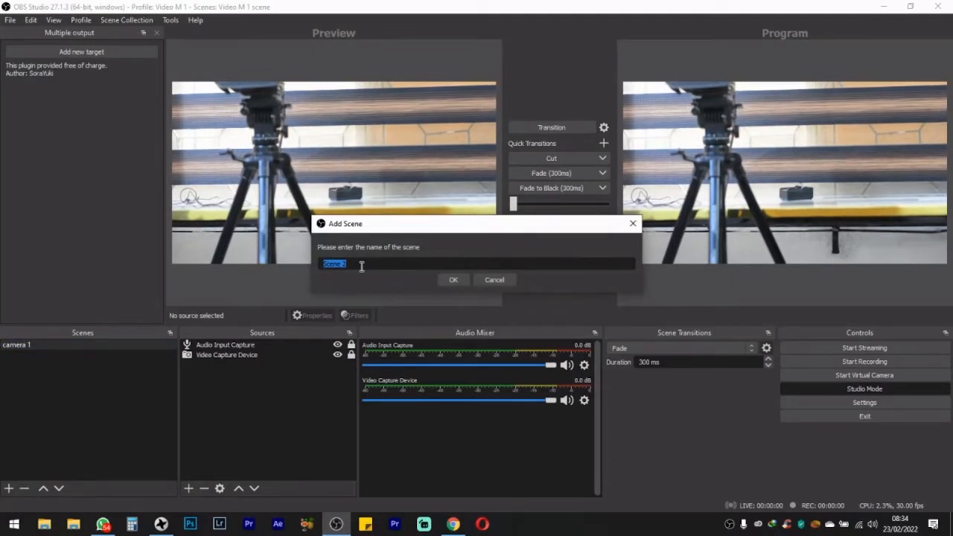
pyautogui.write('cam')
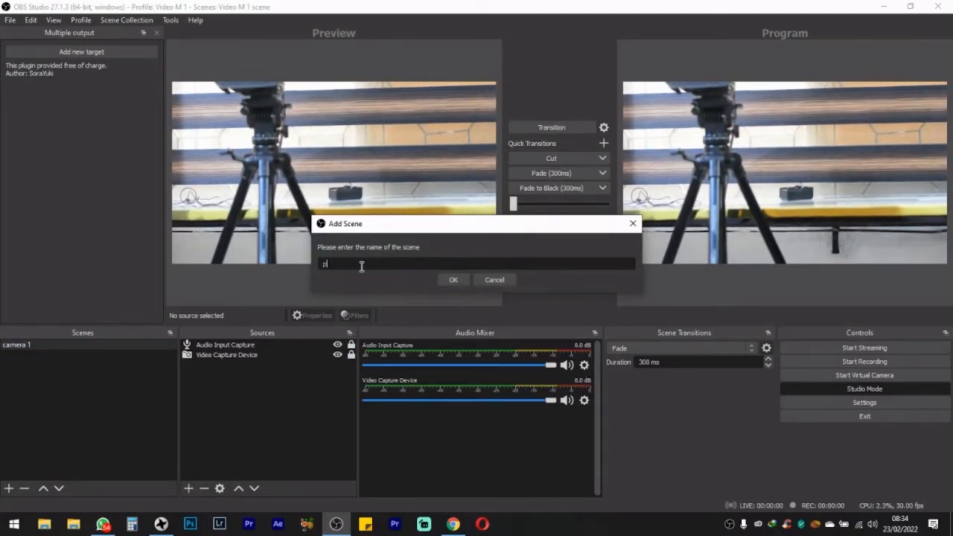
pyautogui.press('BackSpace')
pyautogui.press('BackSpace')
pyautogui.press('BackSpace')
pyautogui.write('P')
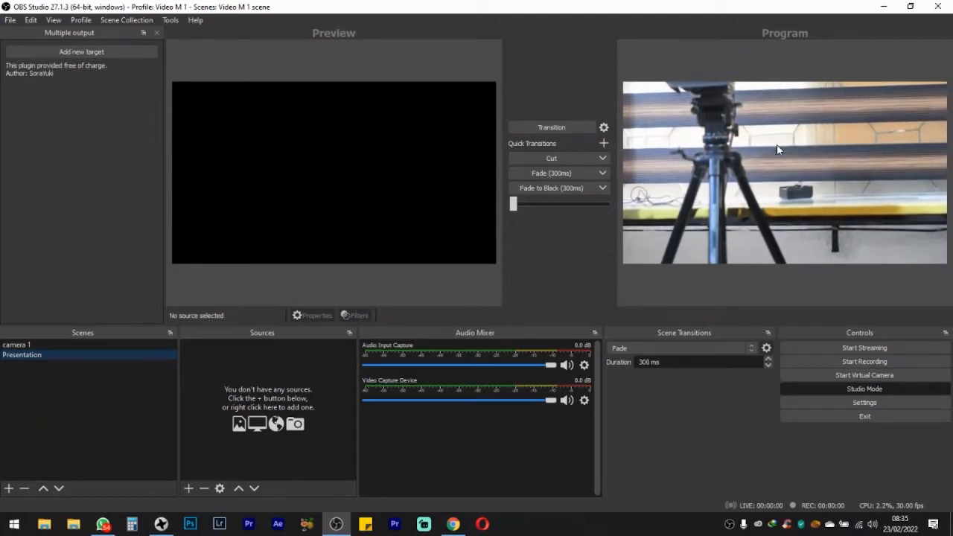
# Create a new Browser source in the Presentation scene, keeping the default name Browser
pyautogui.click(190, 489)
pyautogui.click(232, 306)
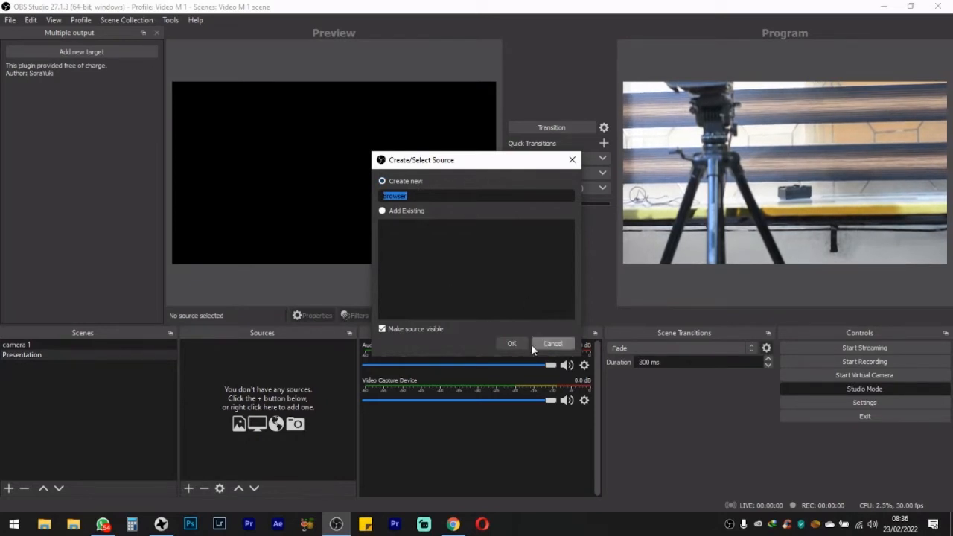
pyautogui.click(512, 343)
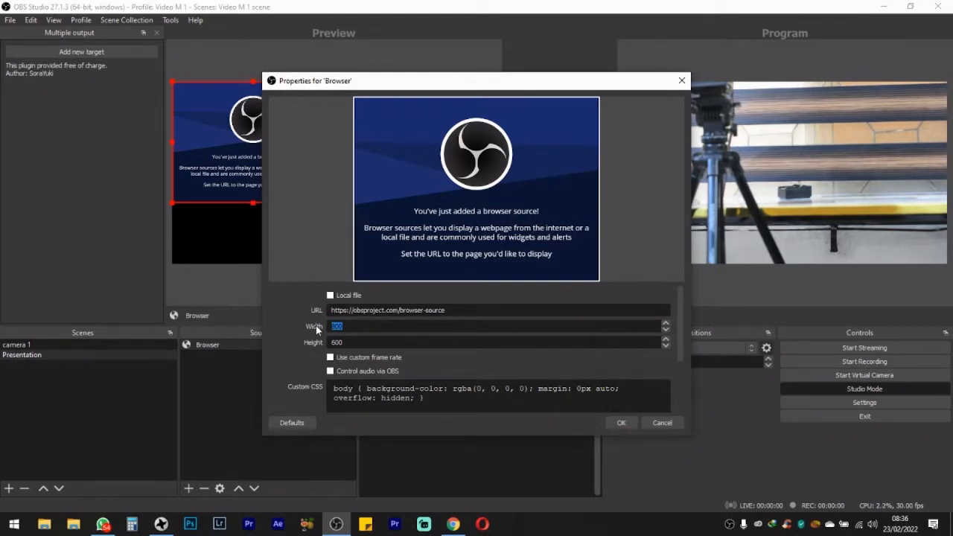
# Set the browser source's width to 1280 and height to 720, and clear its custom CSS
pyautogui.write('80')
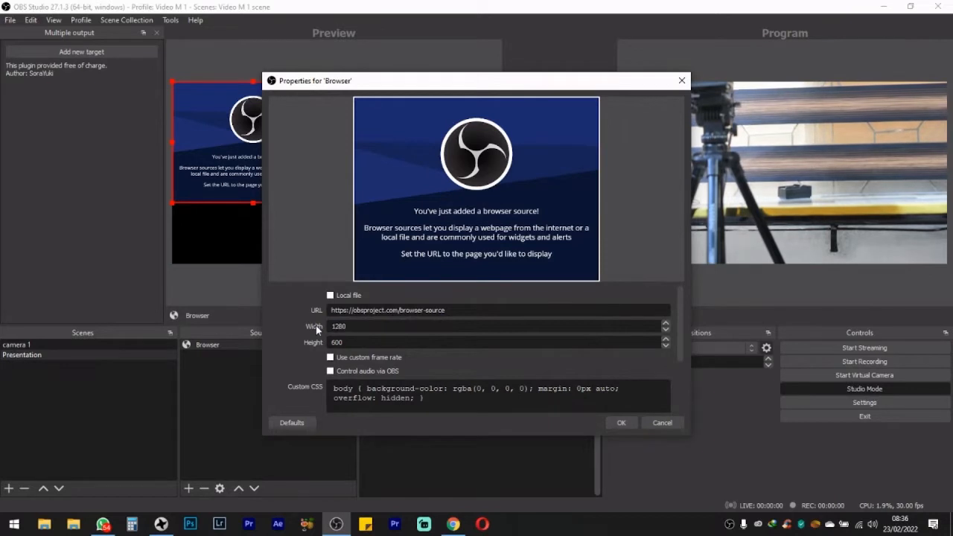
pyautogui.write('720')
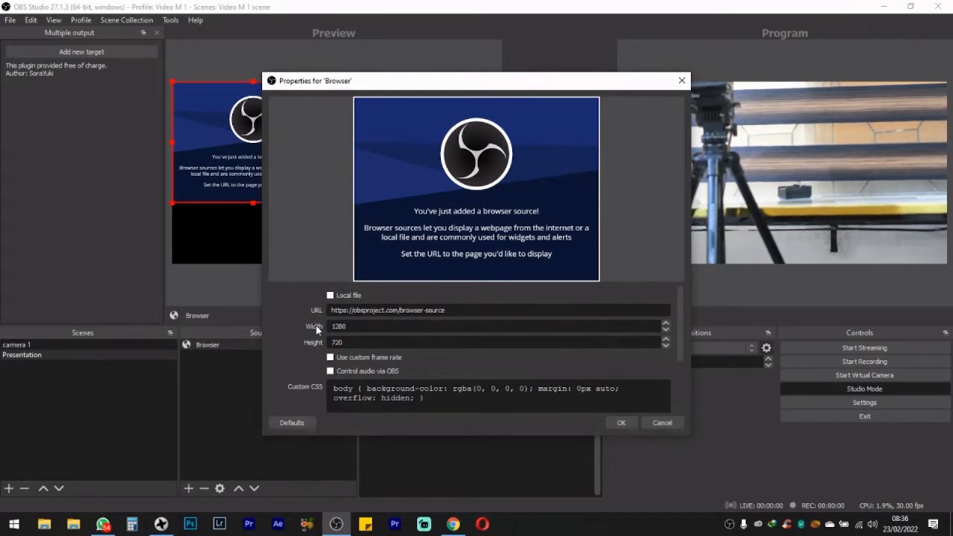
pyautogui.moveTo(449, 405); pyautogui.dragTo(186, 345)
pyautogui.press('BackSpace')
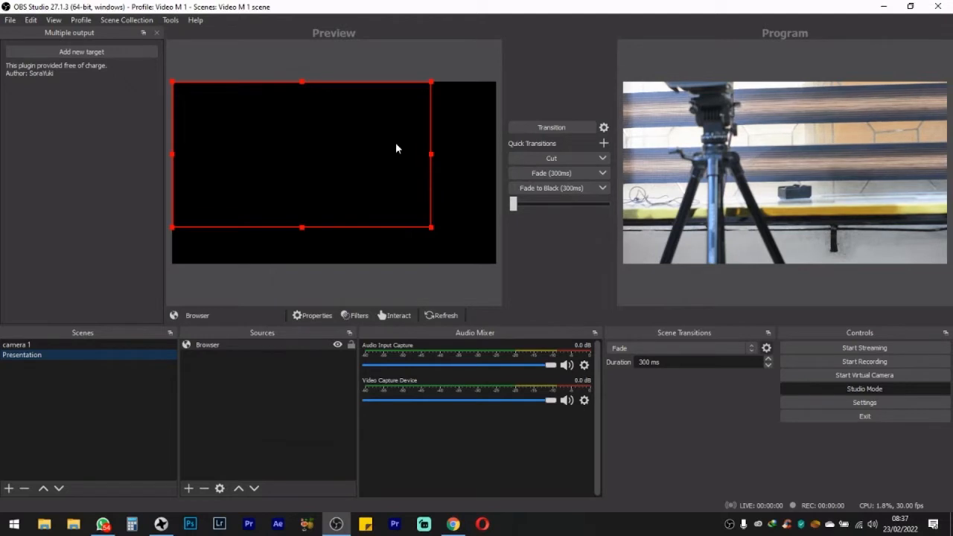
# Fit the browser source to the screen in the preview canvas
pyautogui.rightClick(311, 137)
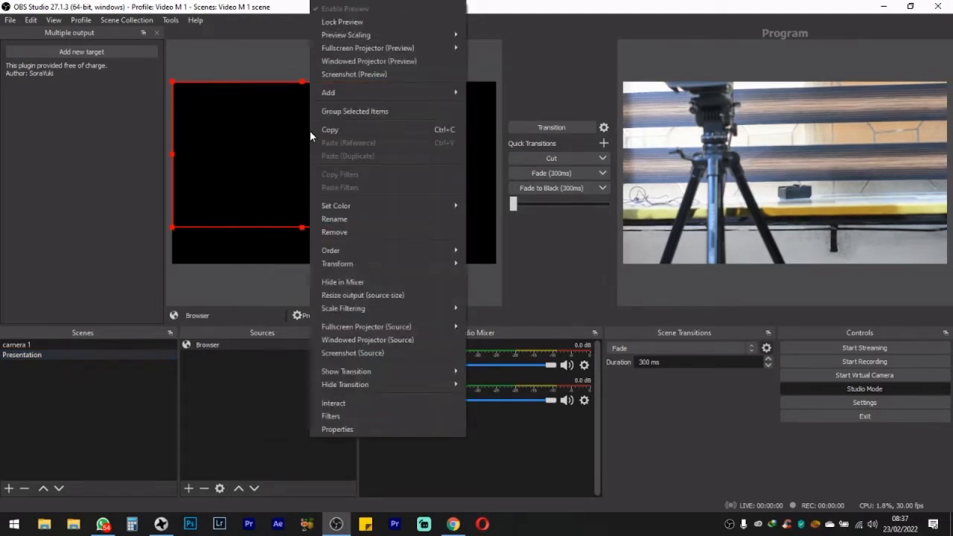
pyautogui.moveTo(417, 264)
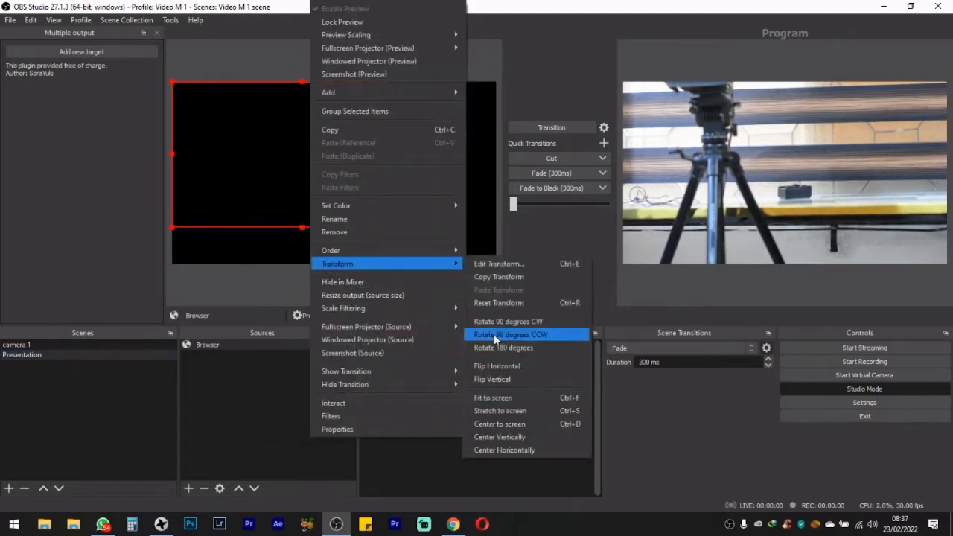
pyautogui.click(518, 398)
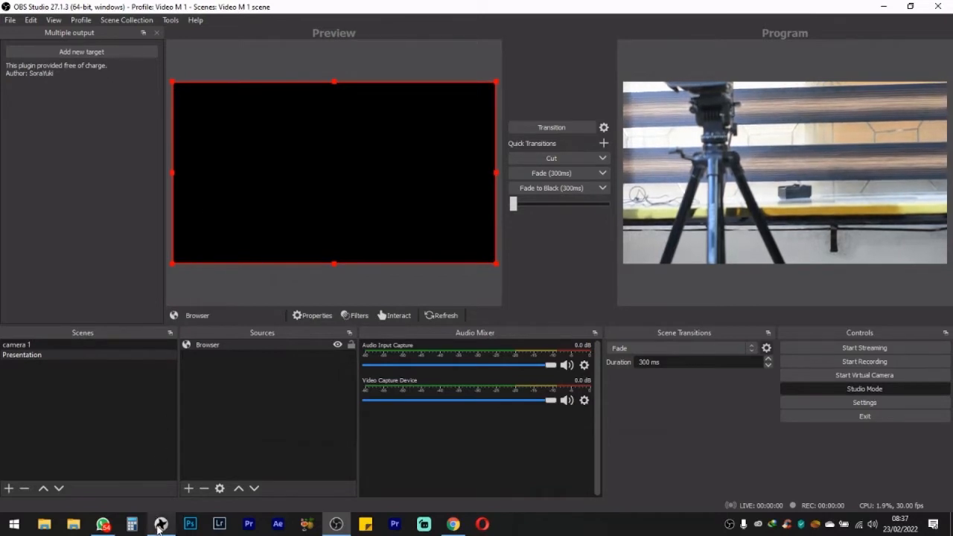
# Look up the browser source link in the VDO.Ninja window and return to OBS Studio
pyautogui.moveTo(159, 528)
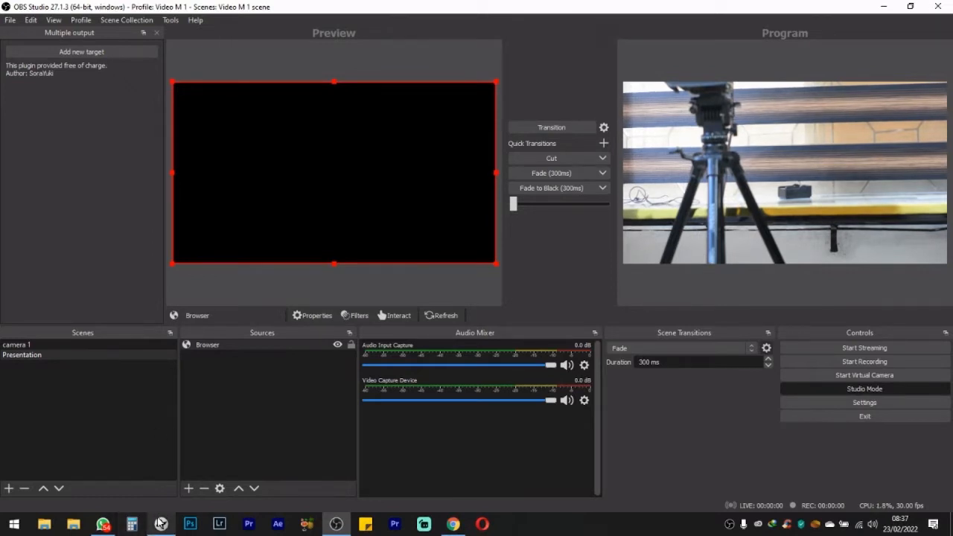
pyautogui.click(161, 524)
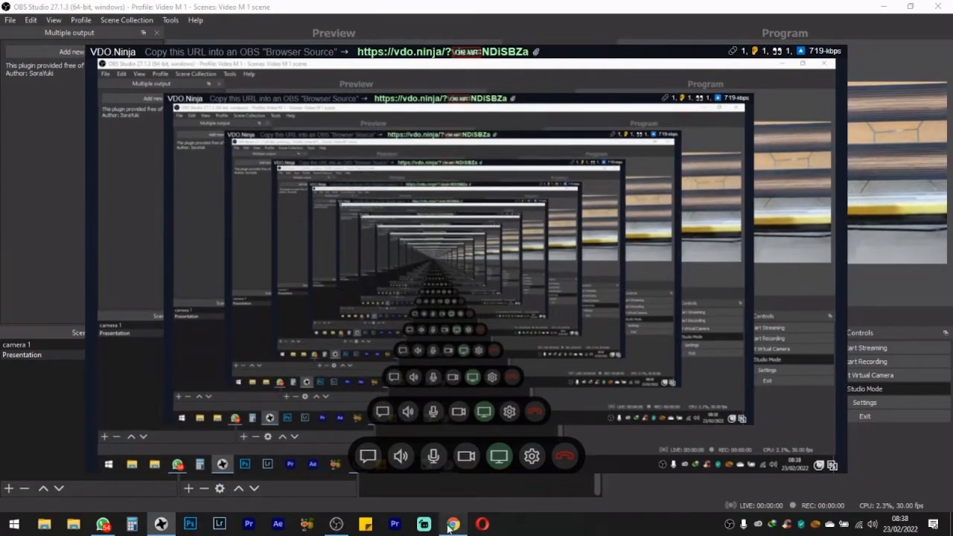
pyautogui.click(452, 524)
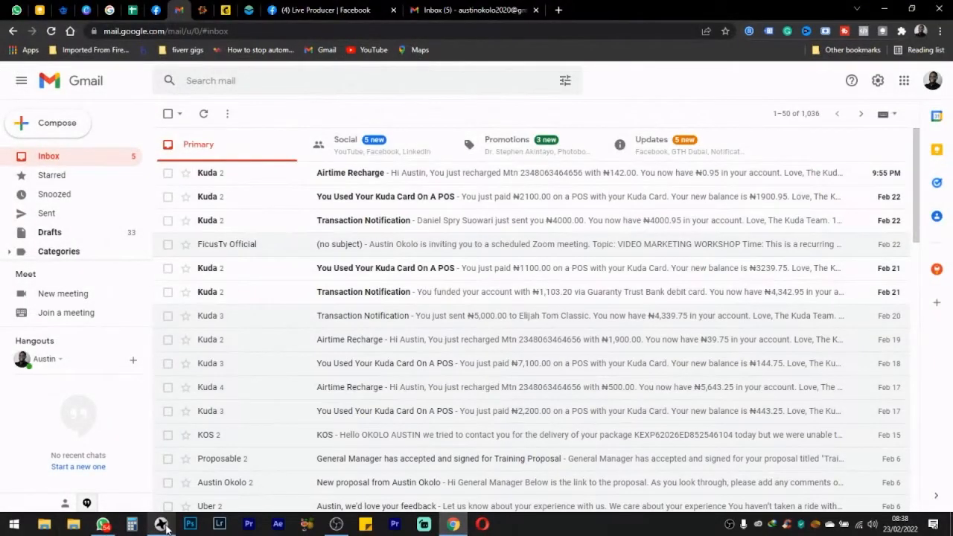
pyautogui.click(336, 524)
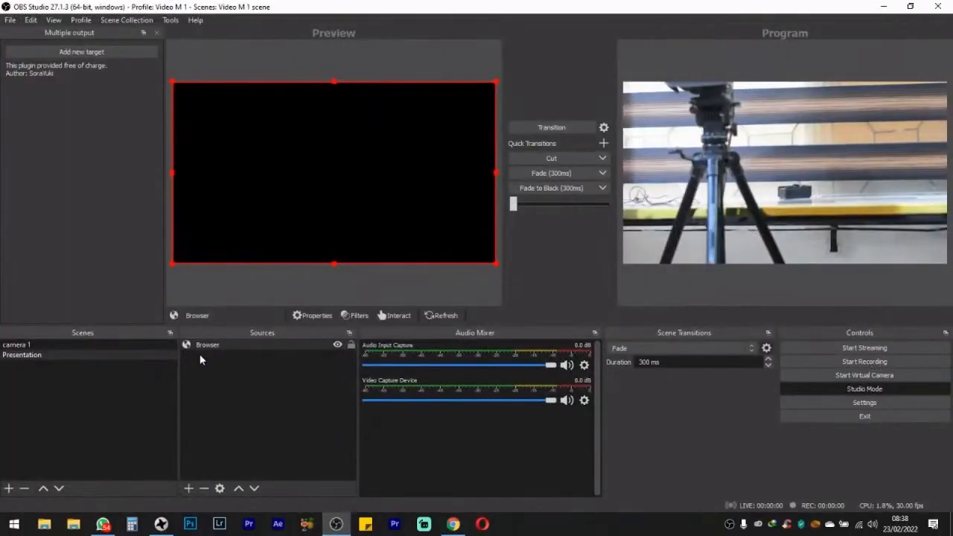
pyautogui.doubleClick(218, 347)
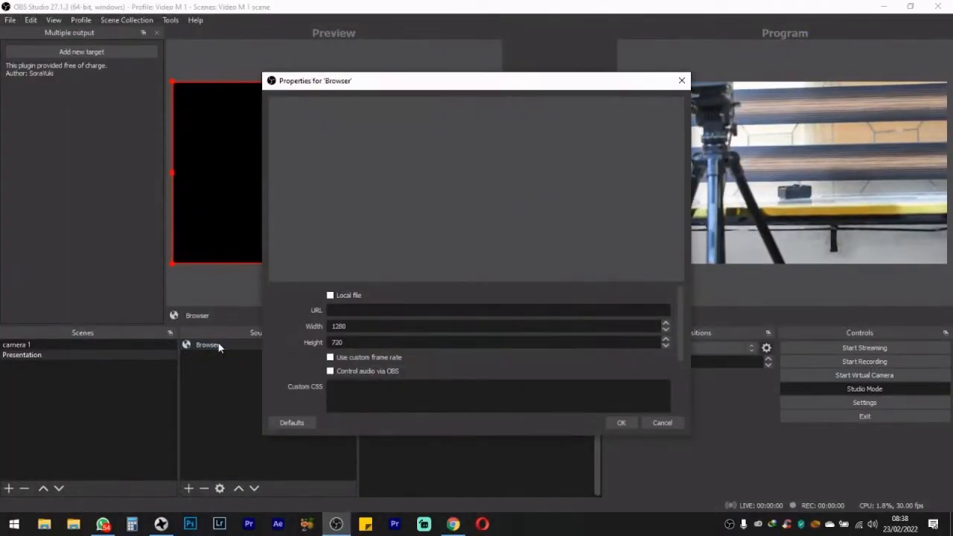
pyautogui.click(368, 308)
pyautogui.write('https')
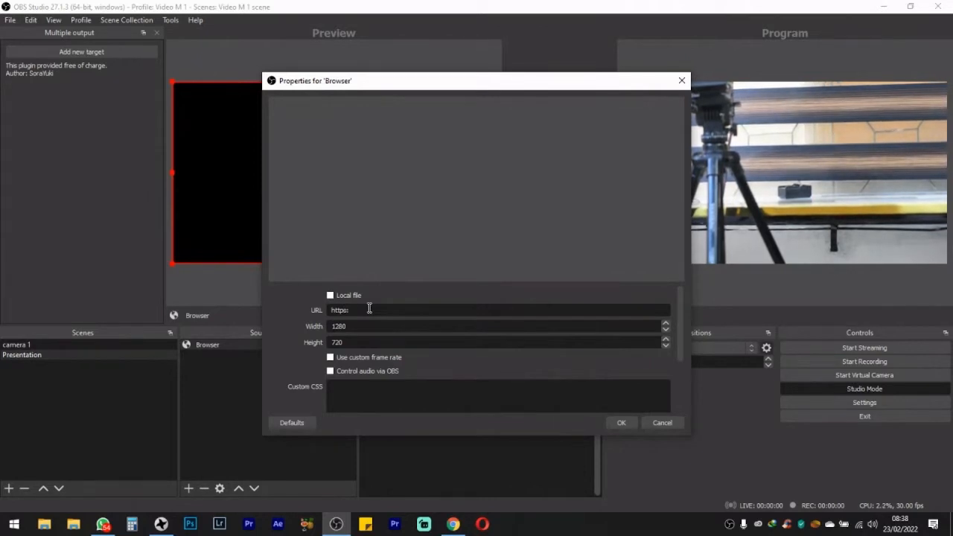
pyautogui.write(':')
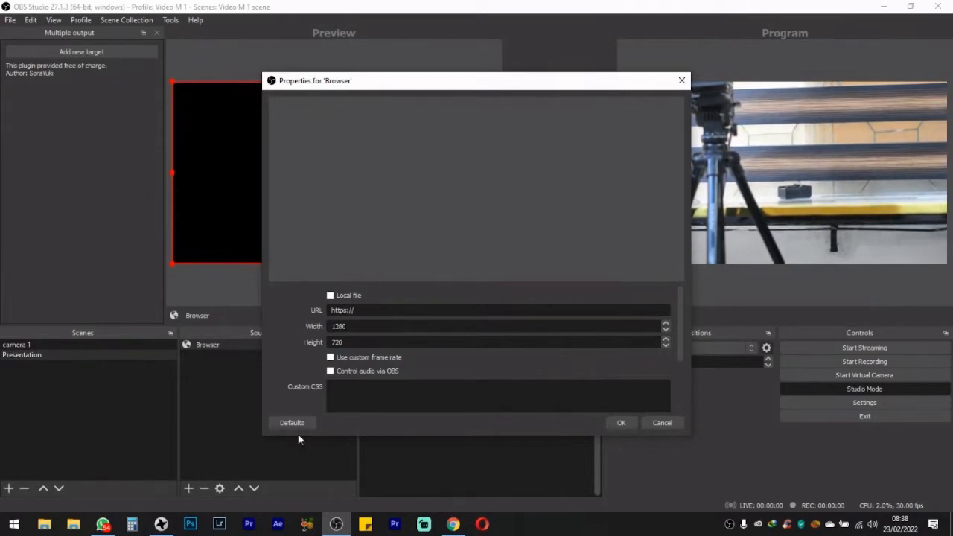
pyautogui.click(161, 524)
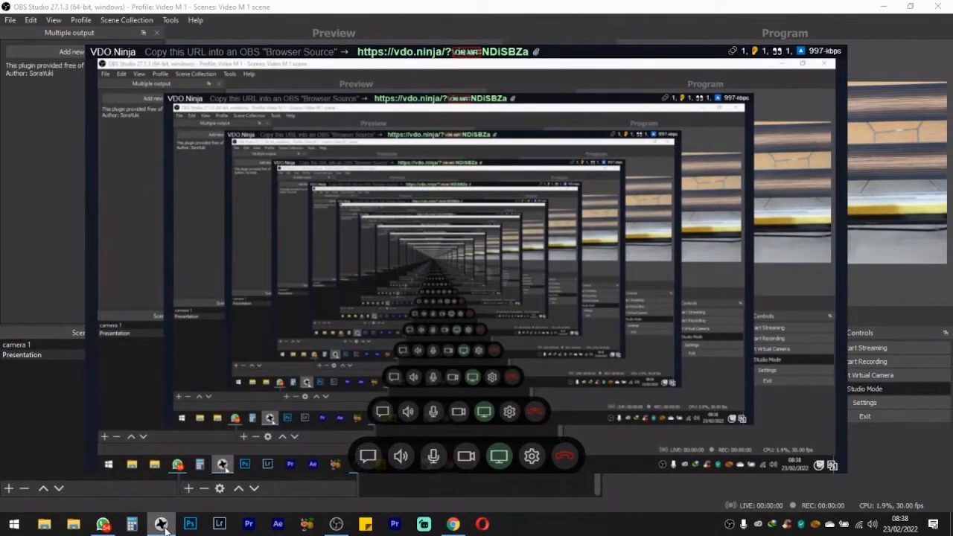
pyautogui.click(161, 524)
pyautogui.click(620, 424)
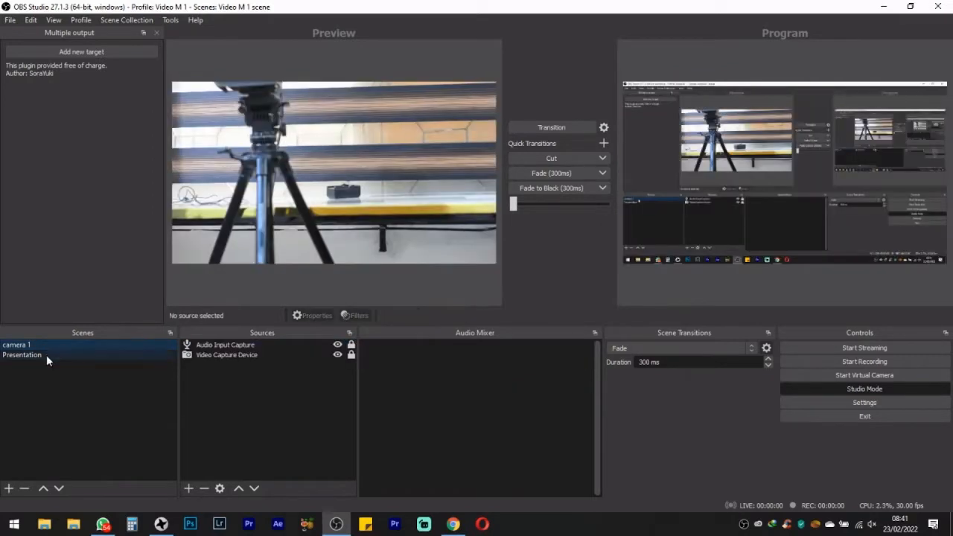
# Preview the Presentation scene, and transition the camera 1 scene to the program output
pyautogui.click(47, 357)
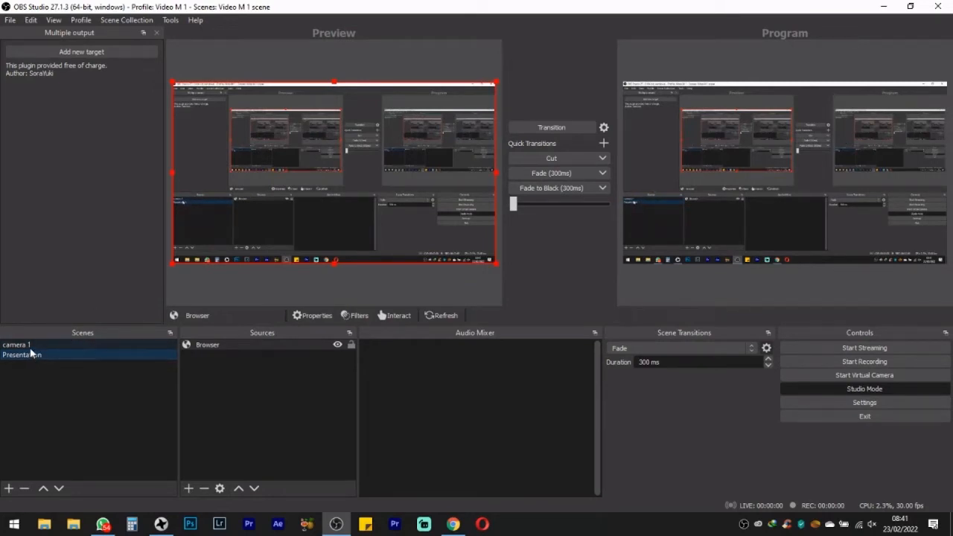
pyautogui.click(29, 344)
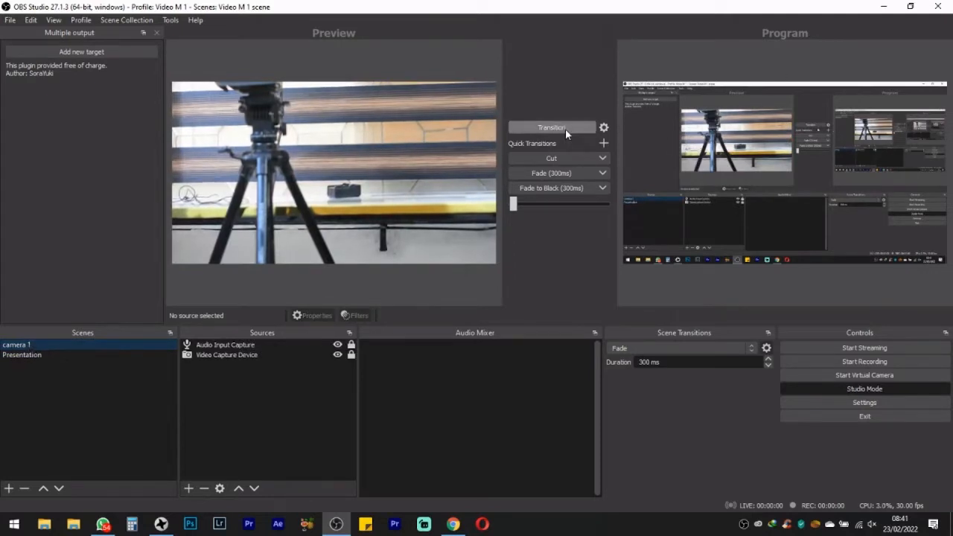
pyautogui.click(565, 128)
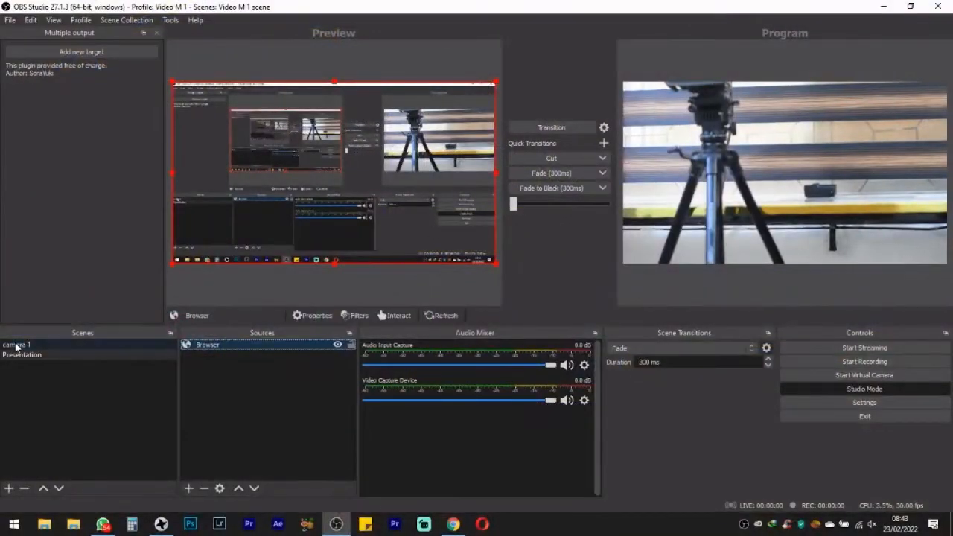
pyautogui.click(15, 346)
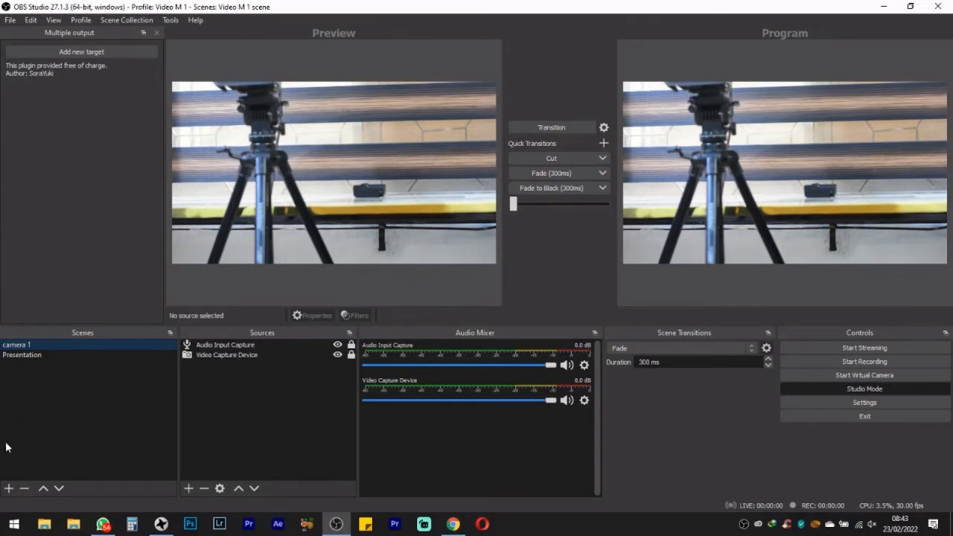
# Add a new scene named "break filler"
pyautogui.click(8, 489)
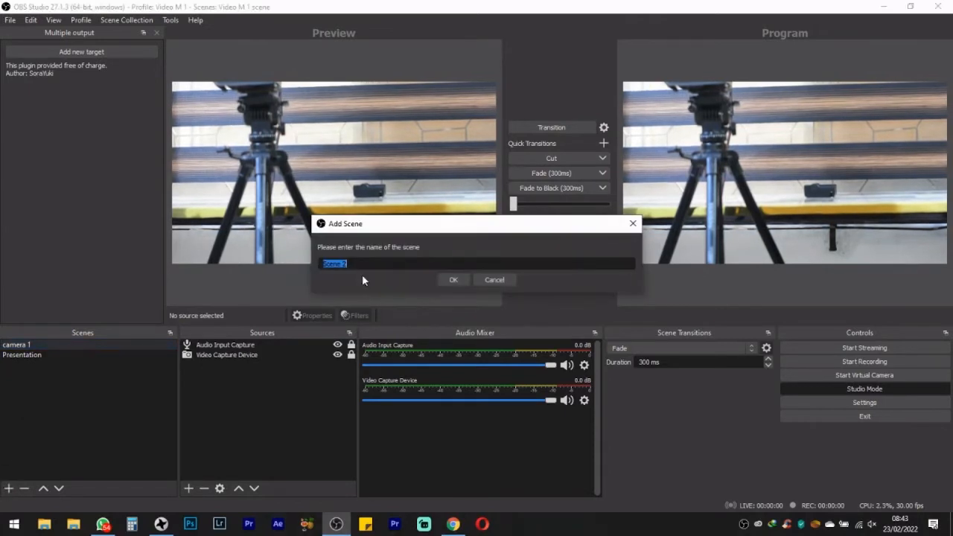
pyautogui.write('breake')
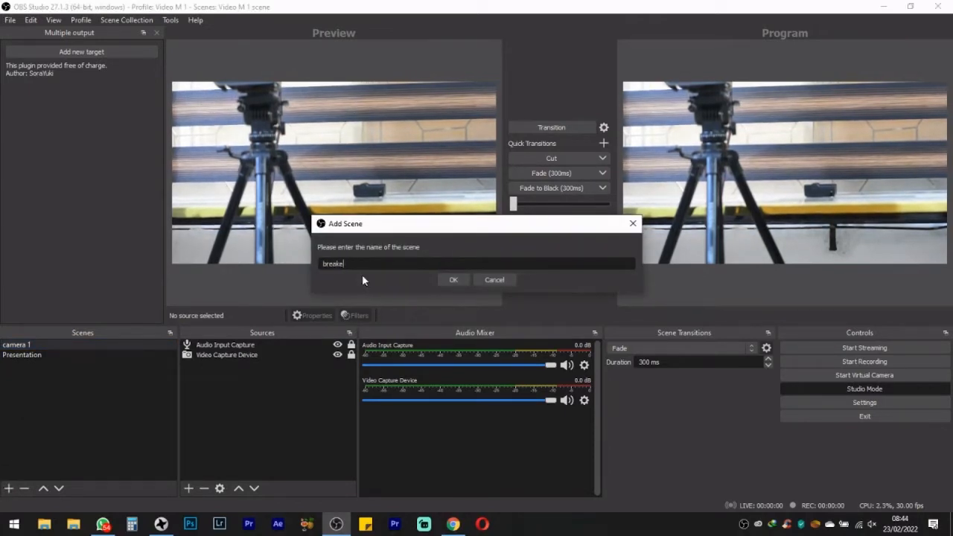
pyautogui.press('BackSpace')
pyautogui.write('fllw')
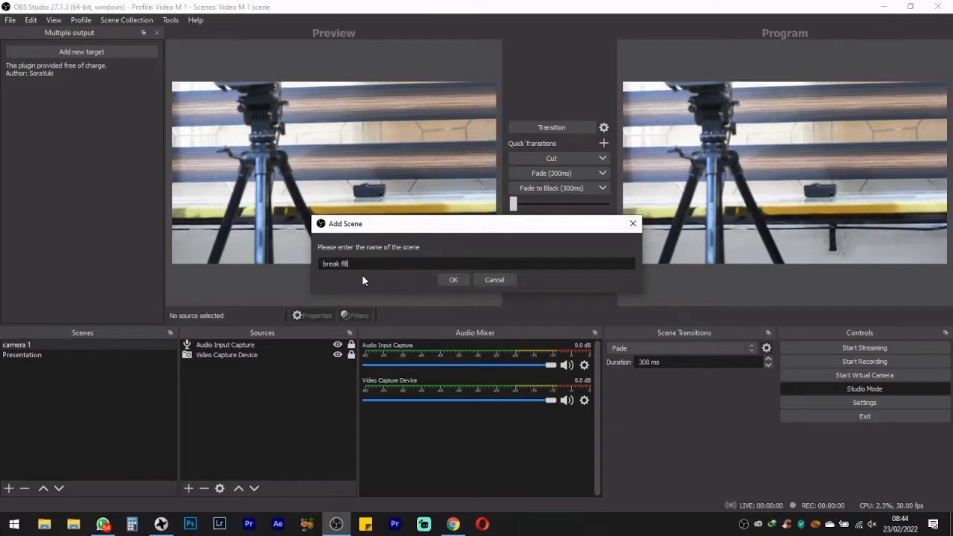
pyautogui.press('BackSpace')
pyautogui.press('BackSpace')
pyautogui.press('BackSpace')
pyautogui.write('iller')
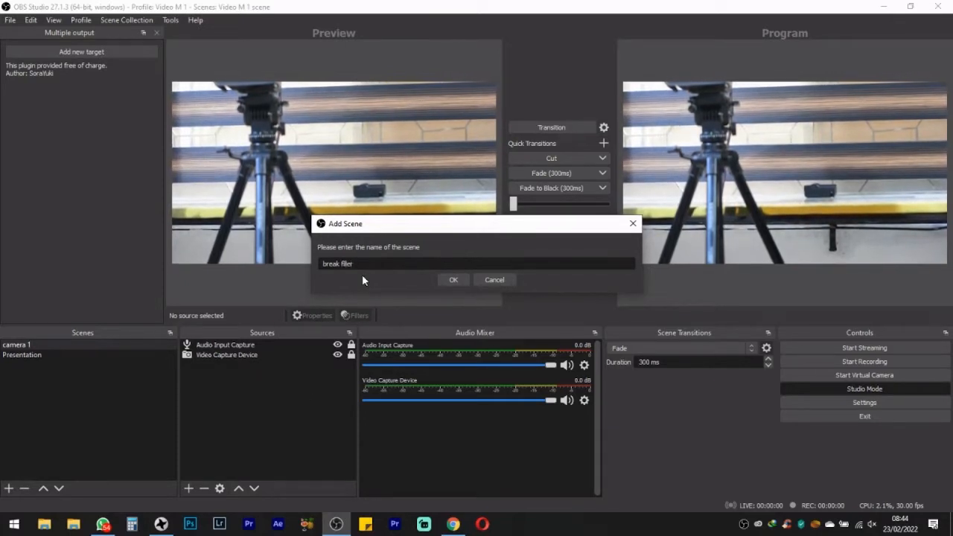
pyautogui.press('Return')
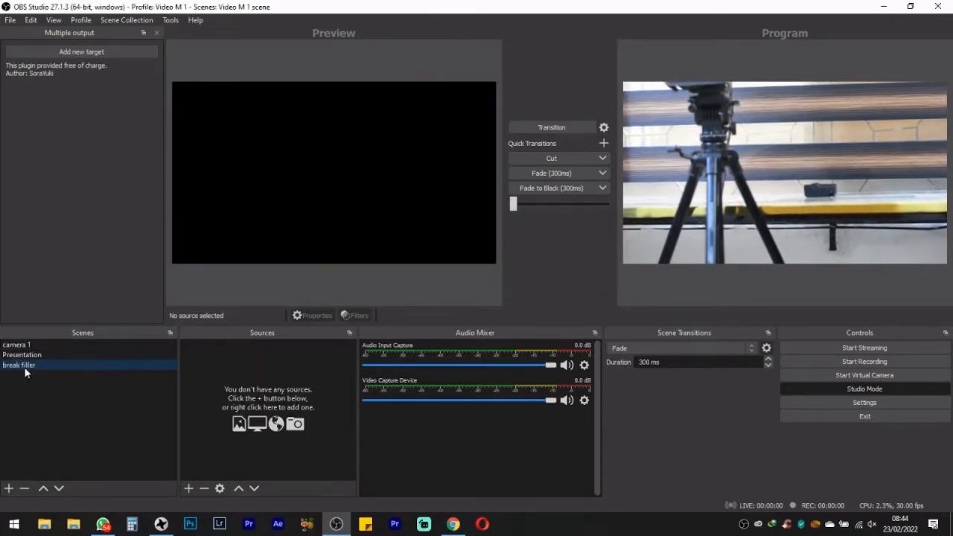
# Move the break filler scene above camera 1 in the scene order
pyautogui.moveTo(29, 365); pyautogui.dragTo(22, 344)
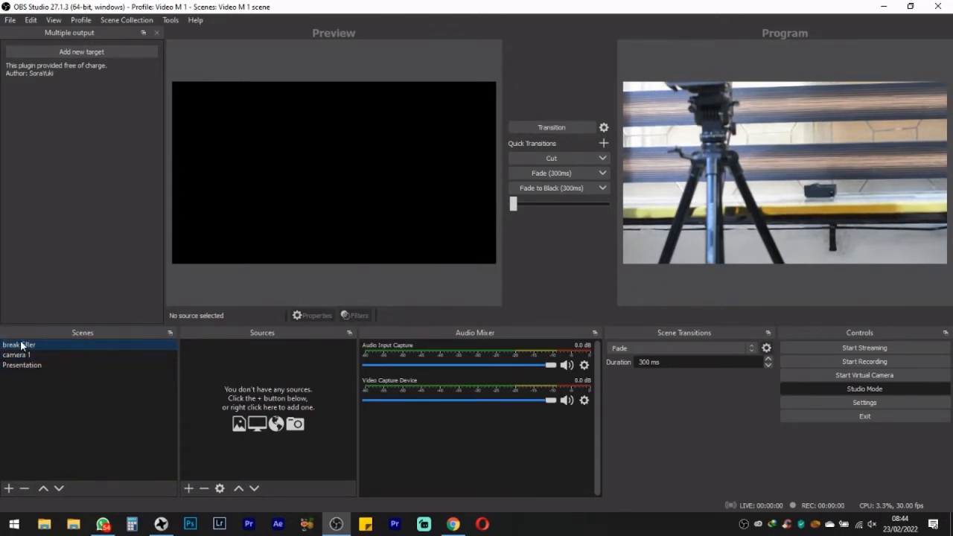
pyautogui.rightClick(22, 346)
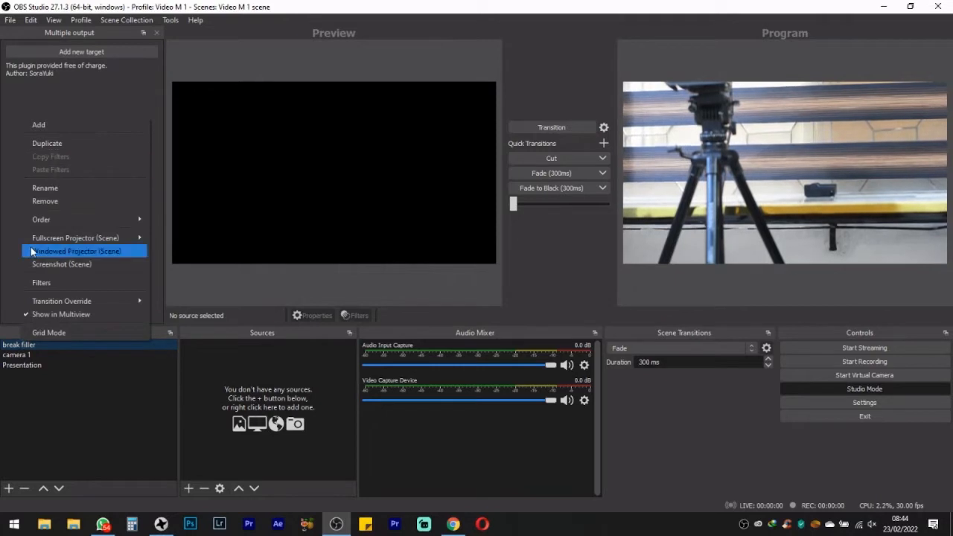
pyautogui.click(66, 422)
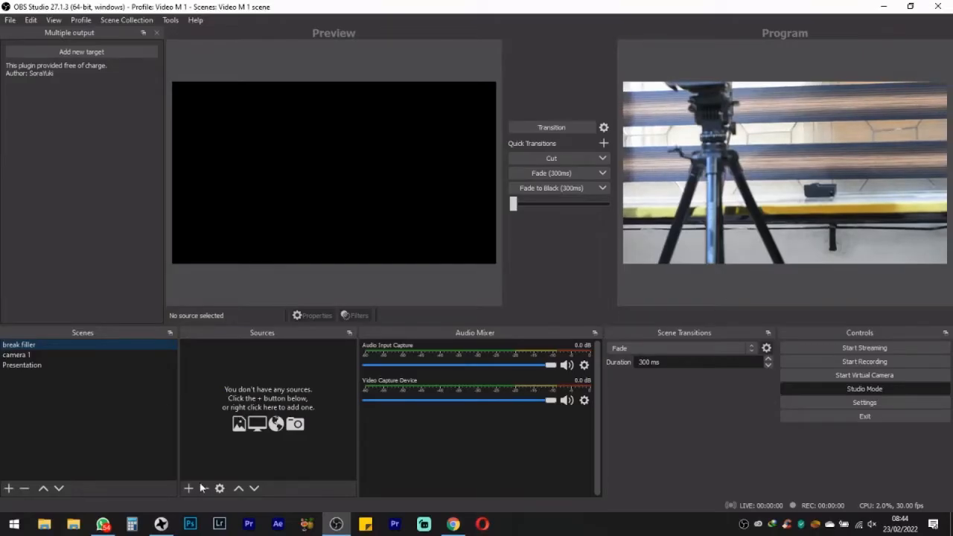
# Create a new Media Source in the break filler scene, keeping its default name
pyautogui.click(189, 488)
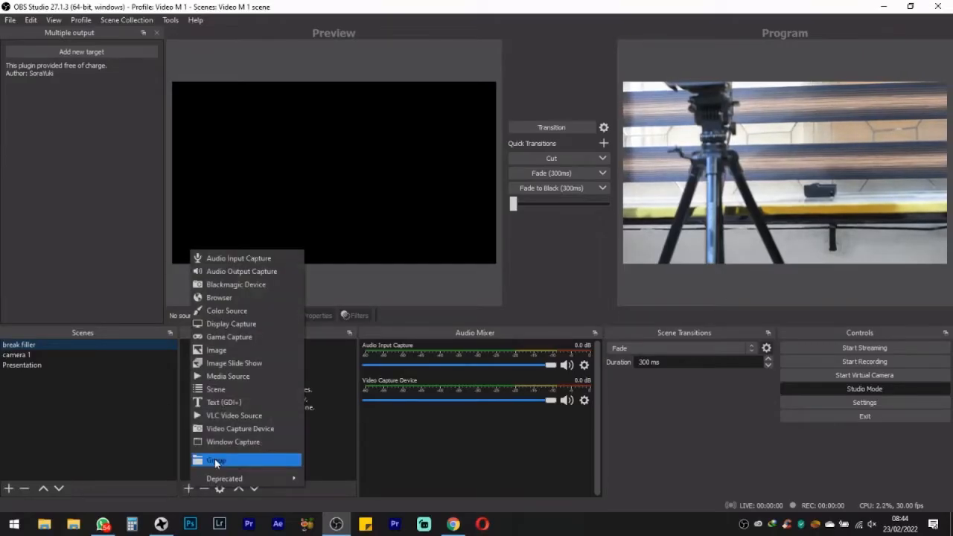
pyautogui.click(236, 375)
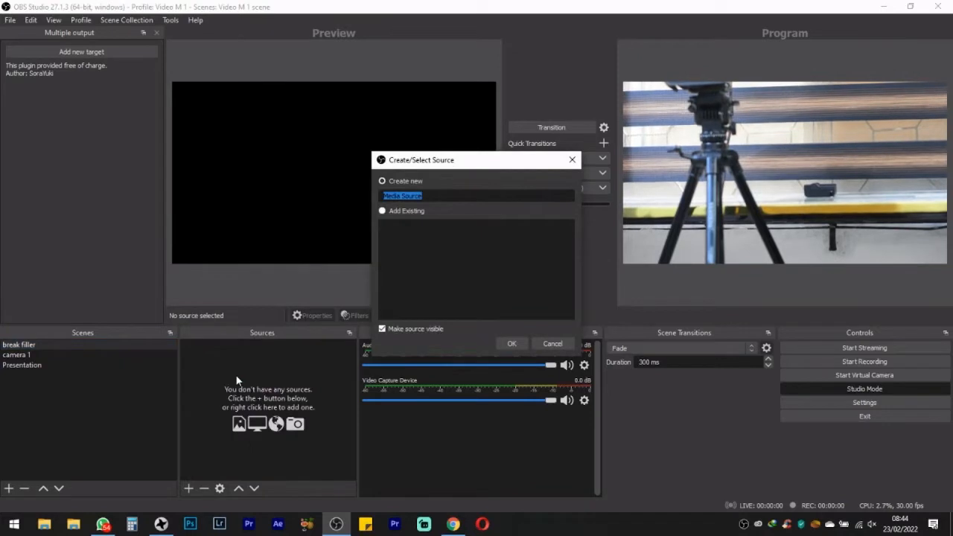
pyautogui.click(511, 343)
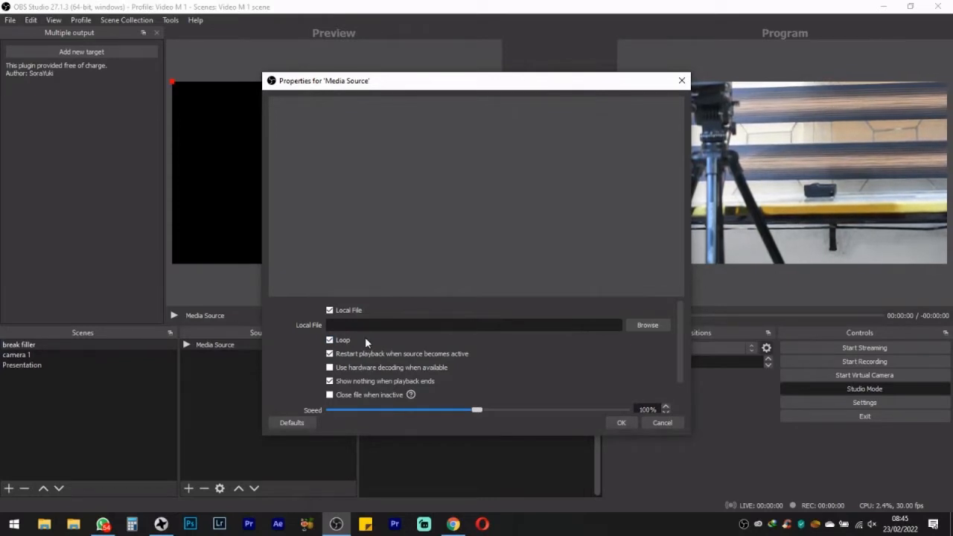
# Disable "Show nothing when playback ends" for the media source, and load FicusTv logo reveal.mp4 from the Live Stream Folder
pyautogui.click(356, 384)
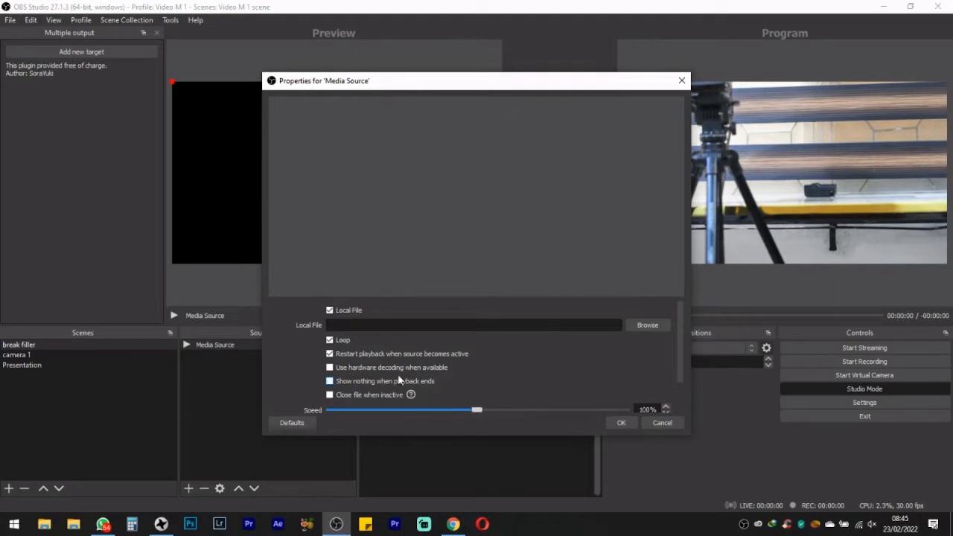
pyautogui.click(648, 326)
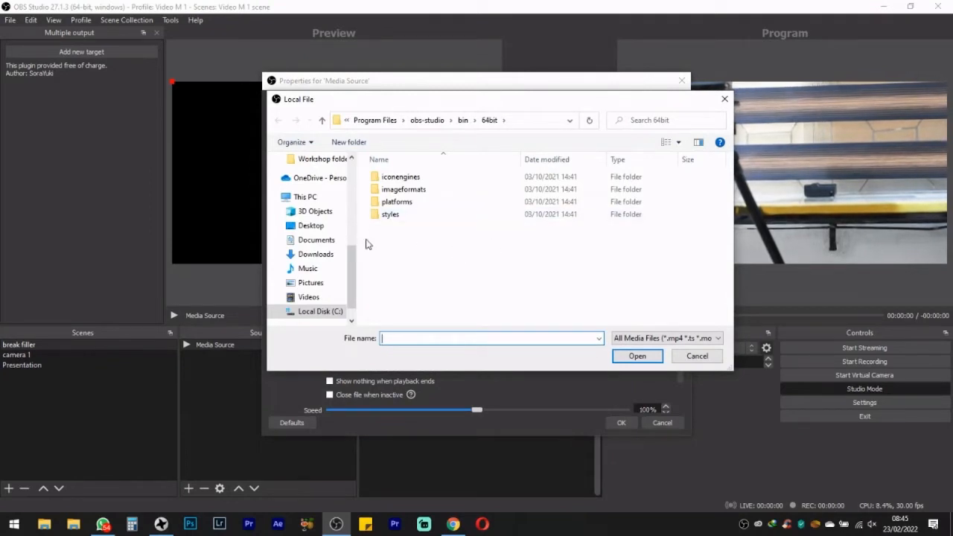
pyautogui.moveTo(353, 262); pyautogui.dragTo(353, 177)
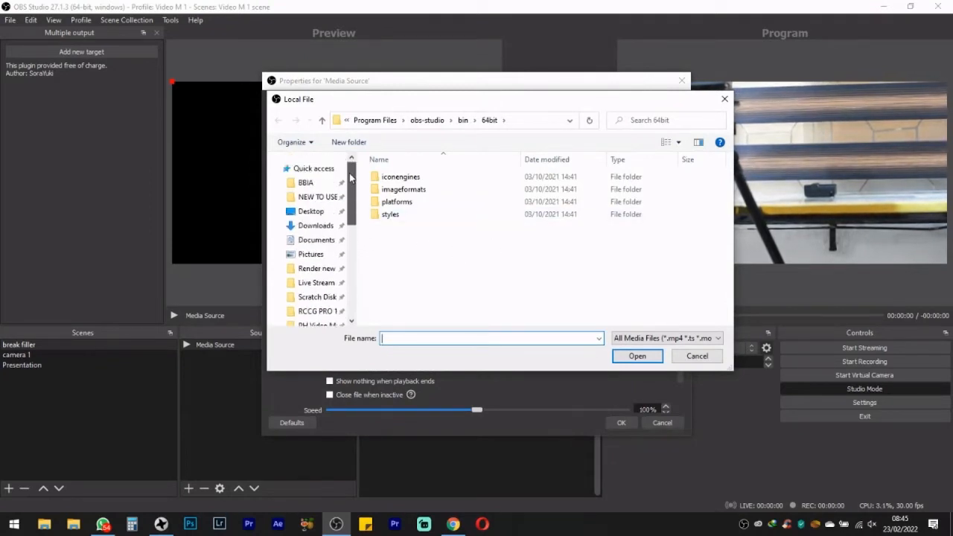
pyautogui.click(328, 284)
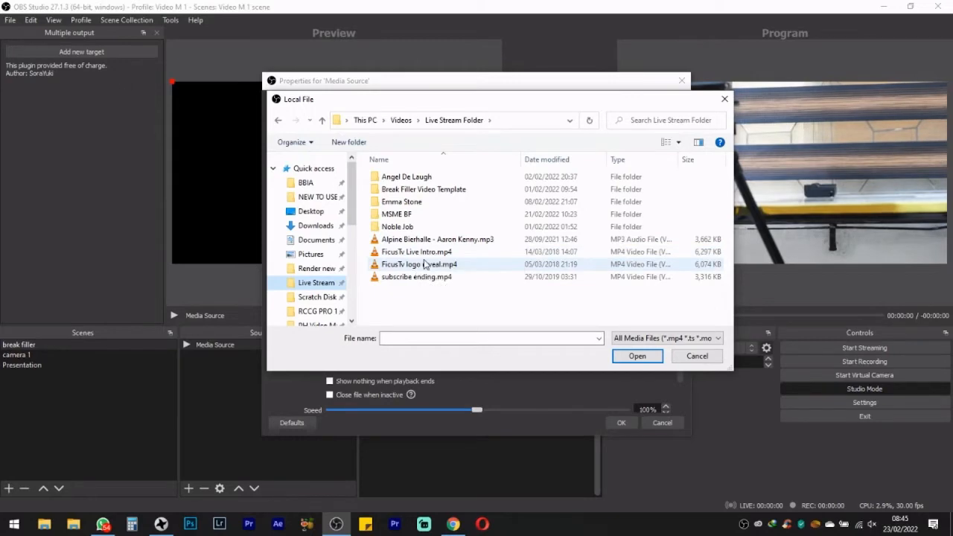
pyautogui.click(414, 268)
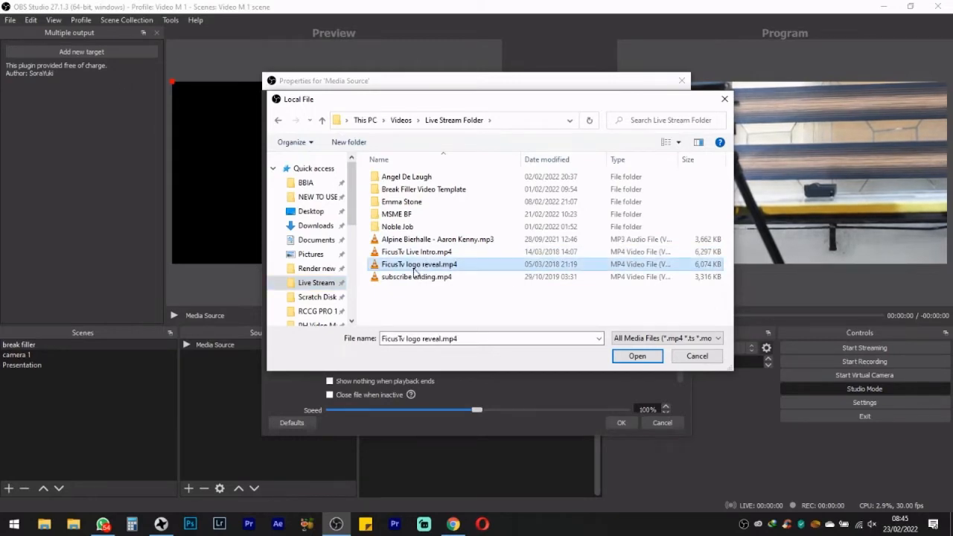
pyautogui.click(637, 356)
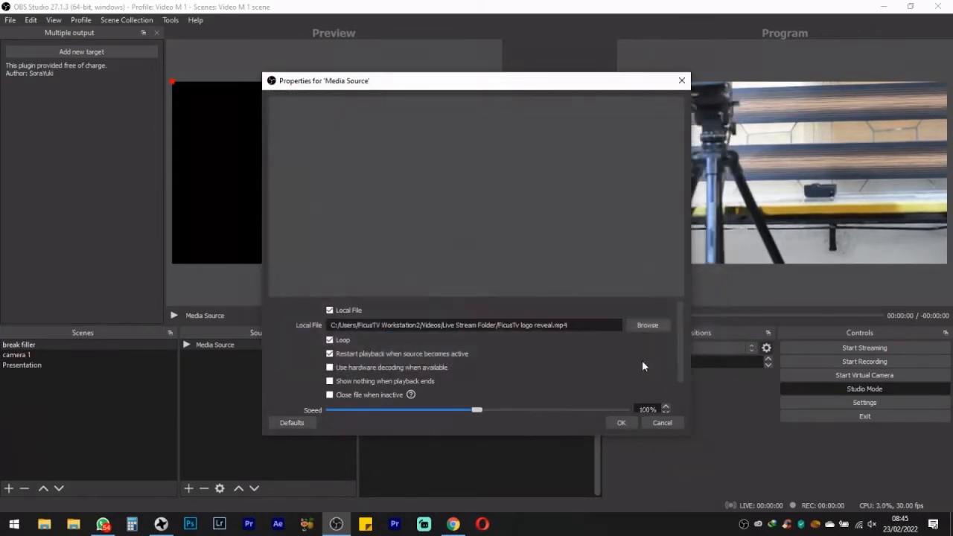
pyautogui.click(622, 420)
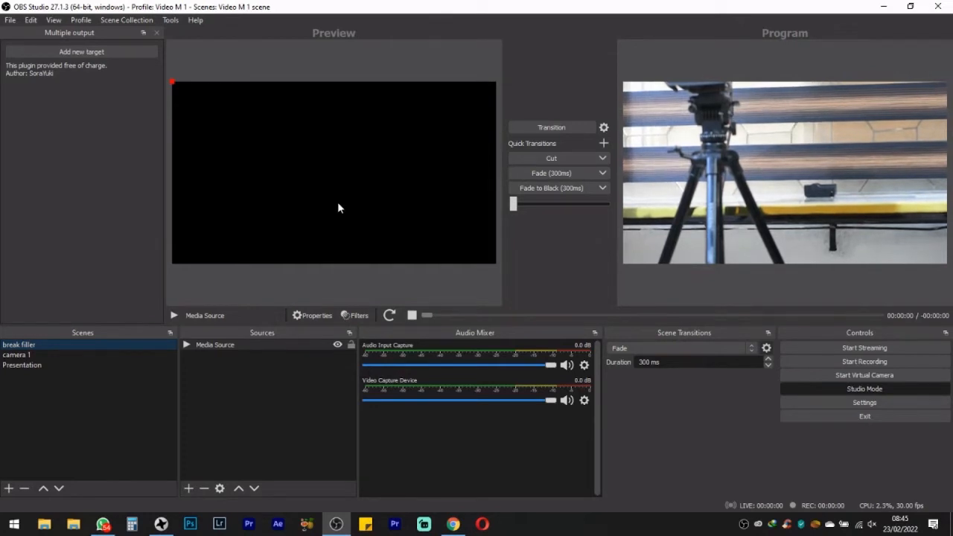
# Restart playback of the media source, and fit its video to the screen in the break filler preview
pyautogui.click(409, 318)
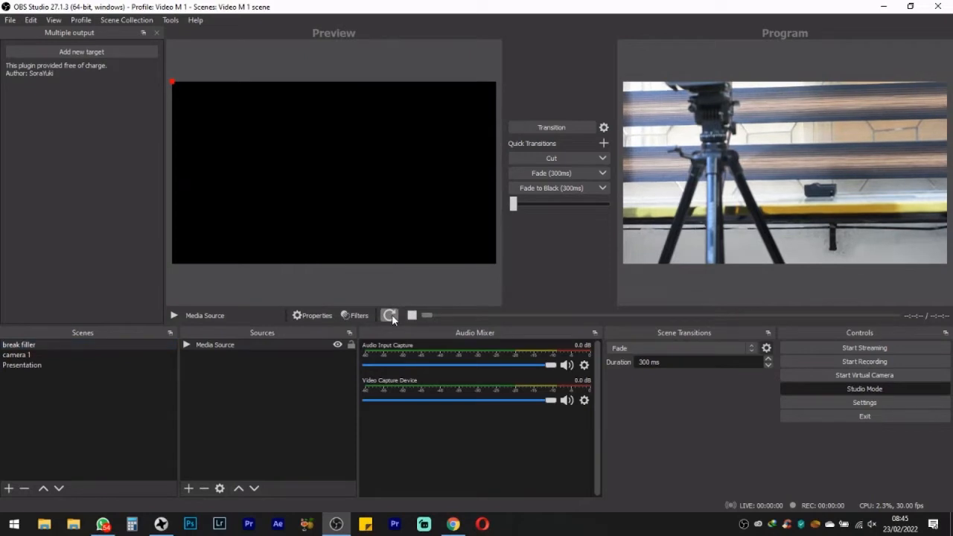
pyautogui.click(392, 314)
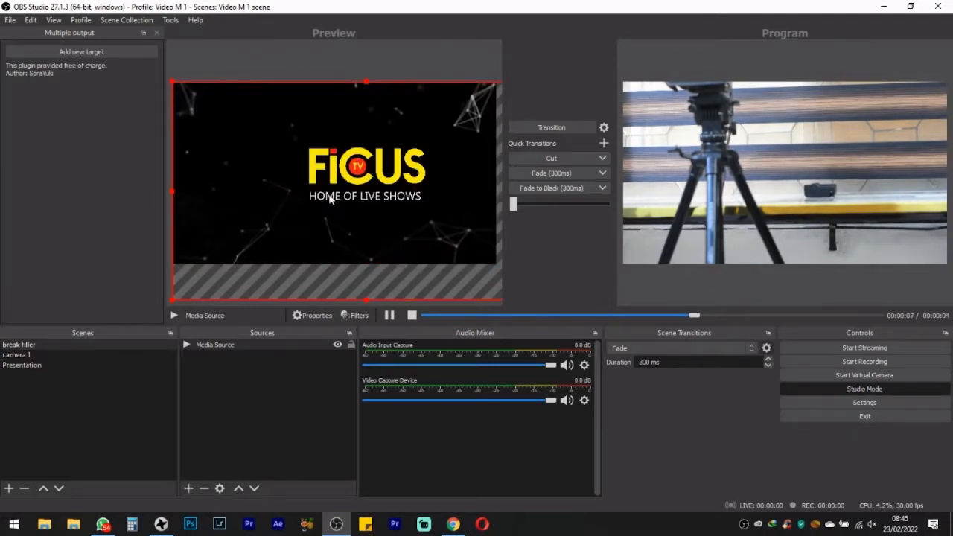
pyautogui.moveTo(321, 288); pyautogui.dragTo(310, 228)
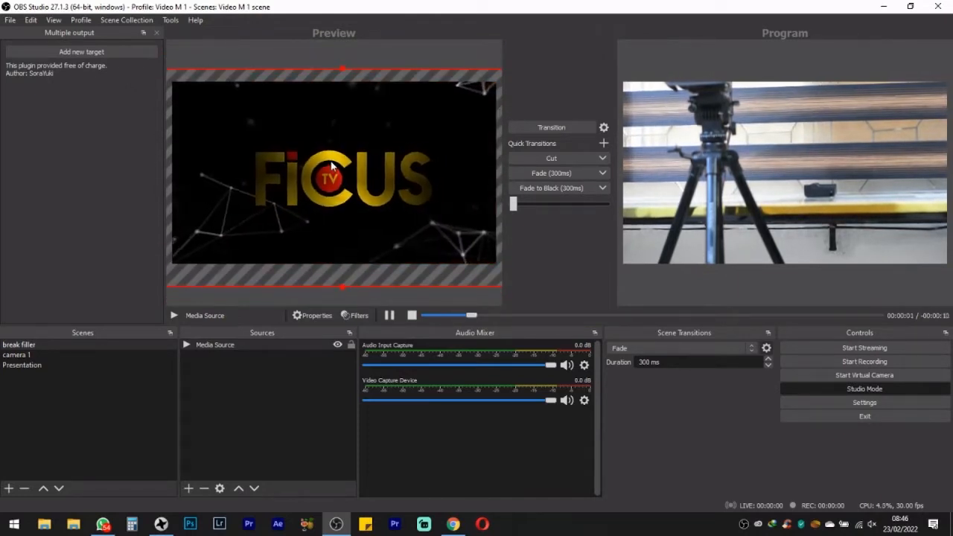
pyautogui.rightClick(332, 162)
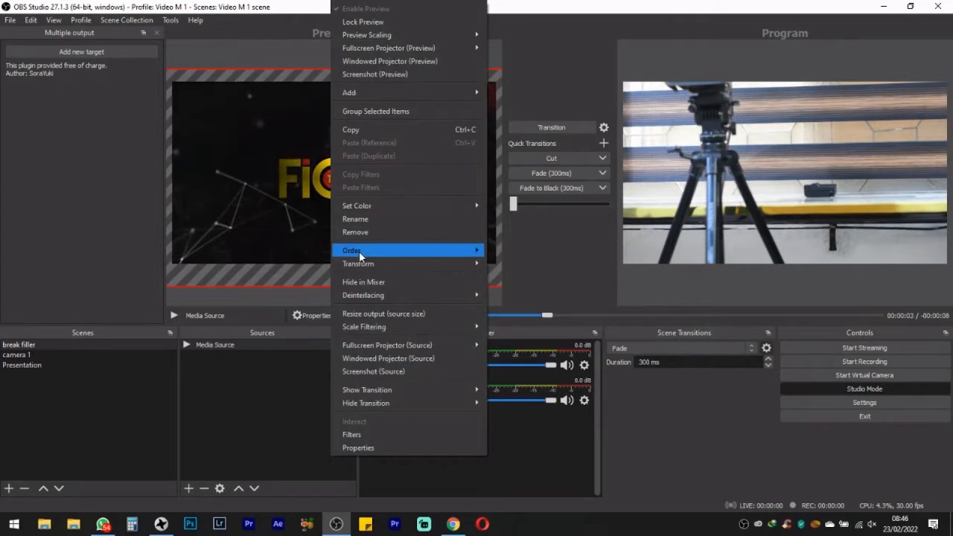
pyautogui.moveTo(362, 264)
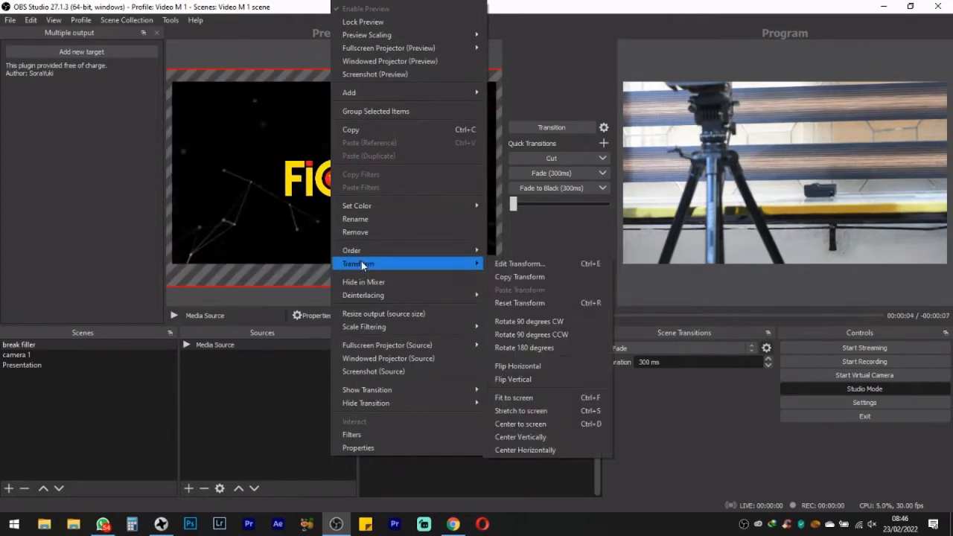
pyautogui.click(545, 398)
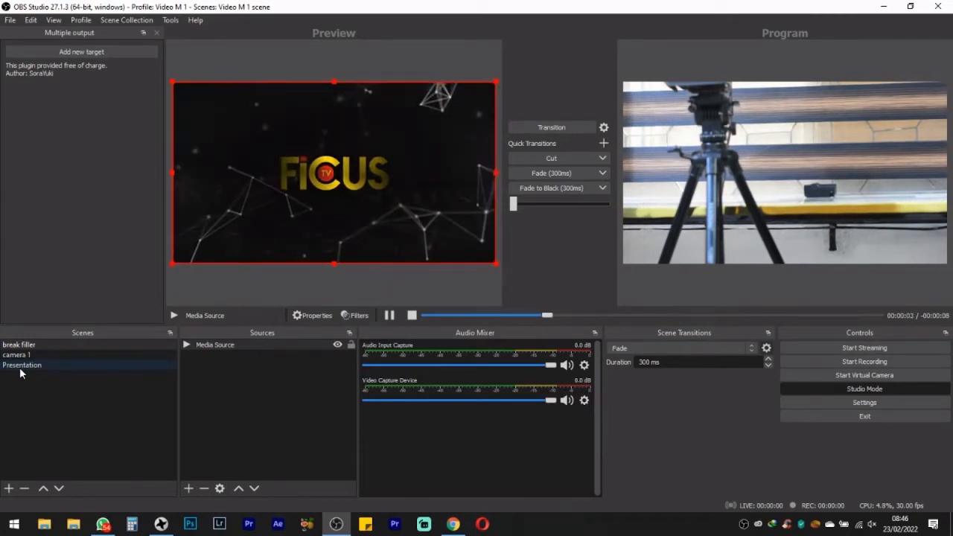
# Preview the camera 1 scene, and transition the Presentation scene to the program output
pyautogui.click(23, 356)
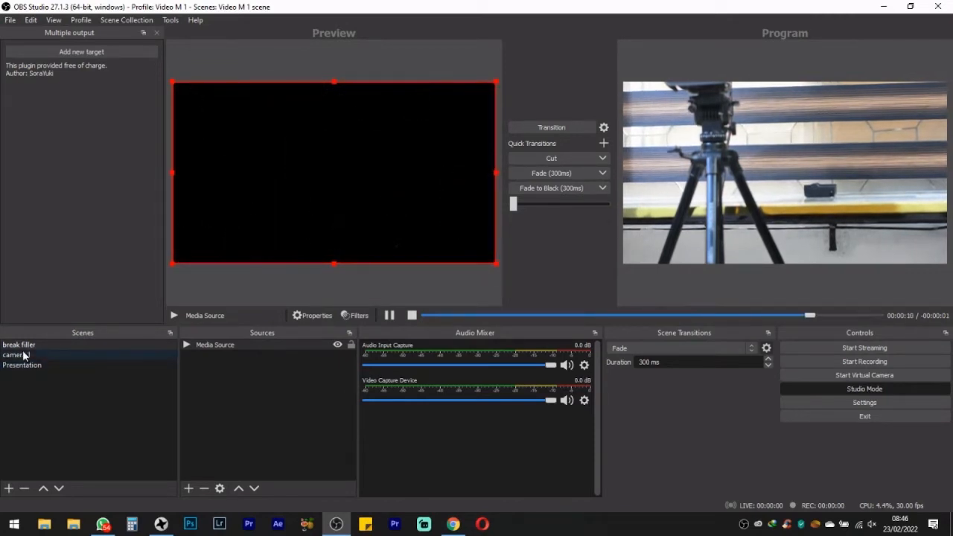
pyautogui.click(24, 356)
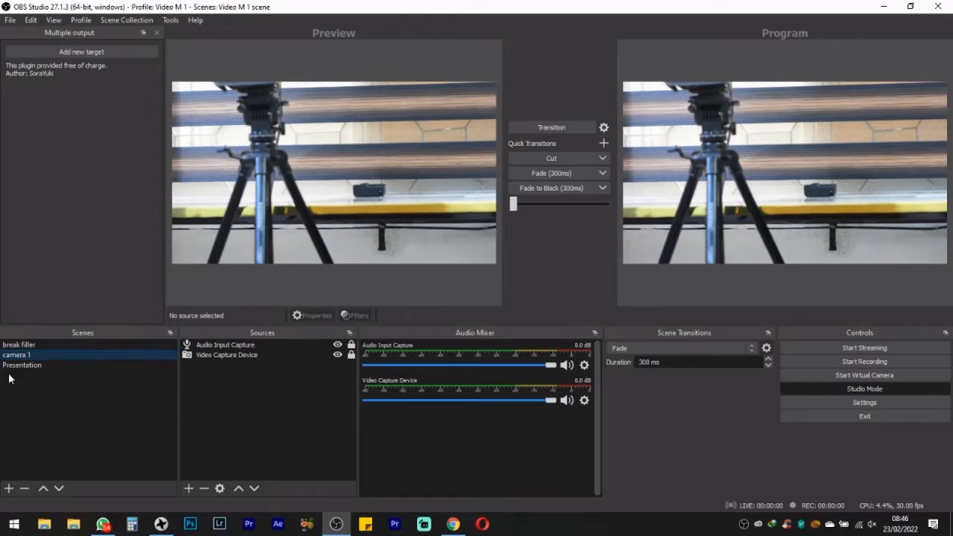
pyautogui.click(21, 365)
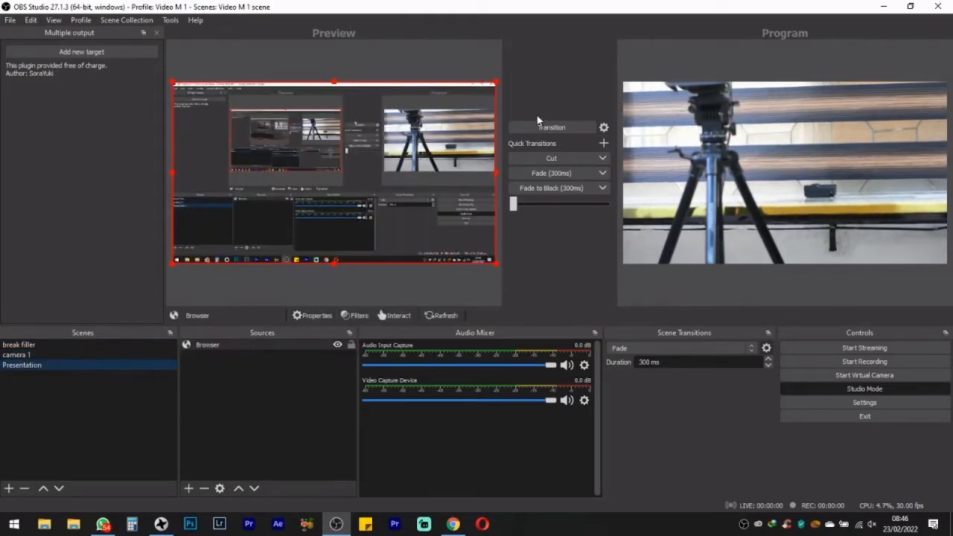
pyautogui.click(539, 125)
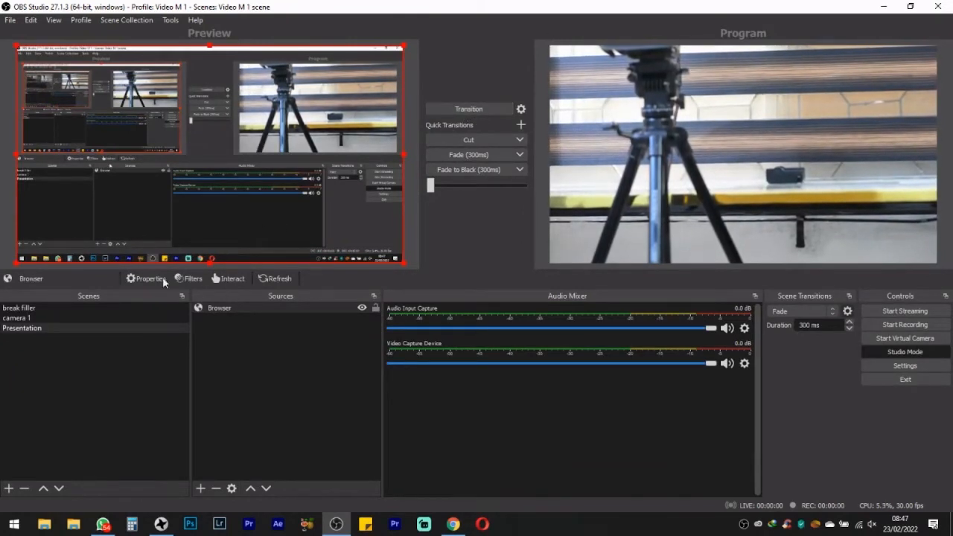
# Transition the break filler scene to the program output, and mute its Media Source audio
pyautogui.click(19, 307)
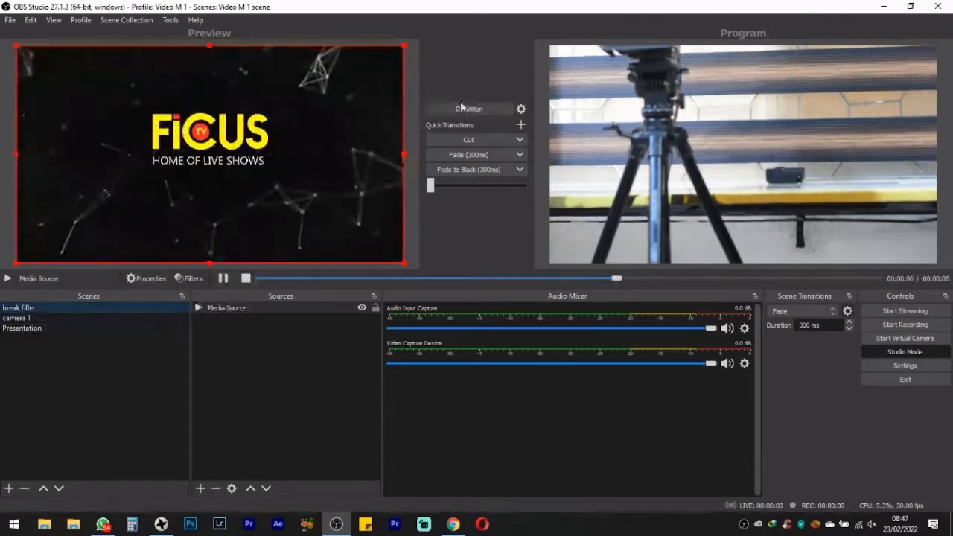
pyautogui.click(462, 109)
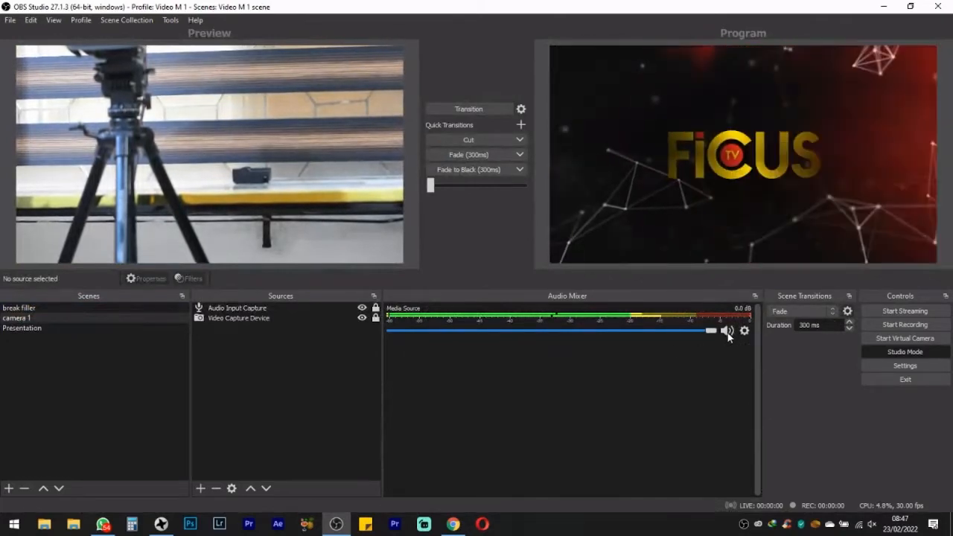
pyautogui.click(727, 332)
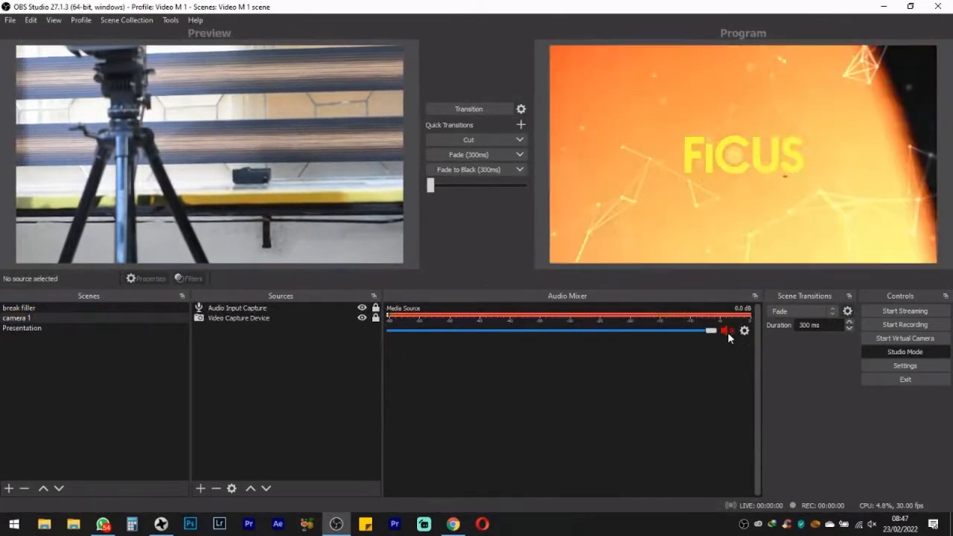
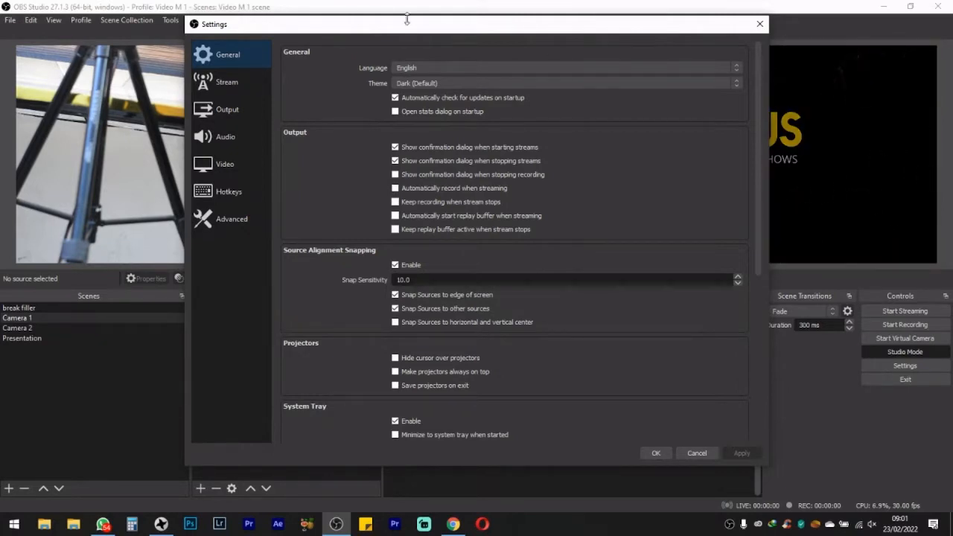
# In the general settings, enable the confirmation dialog when stopping recording and automatic recording when streaming, and save the settings
pyautogui.click(429, 82)
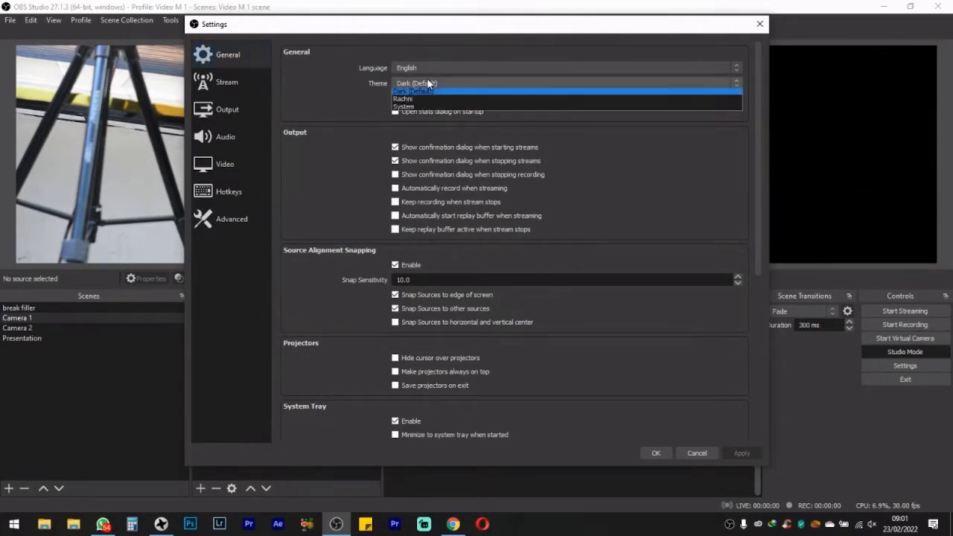
pyautogui.click(428, 83)
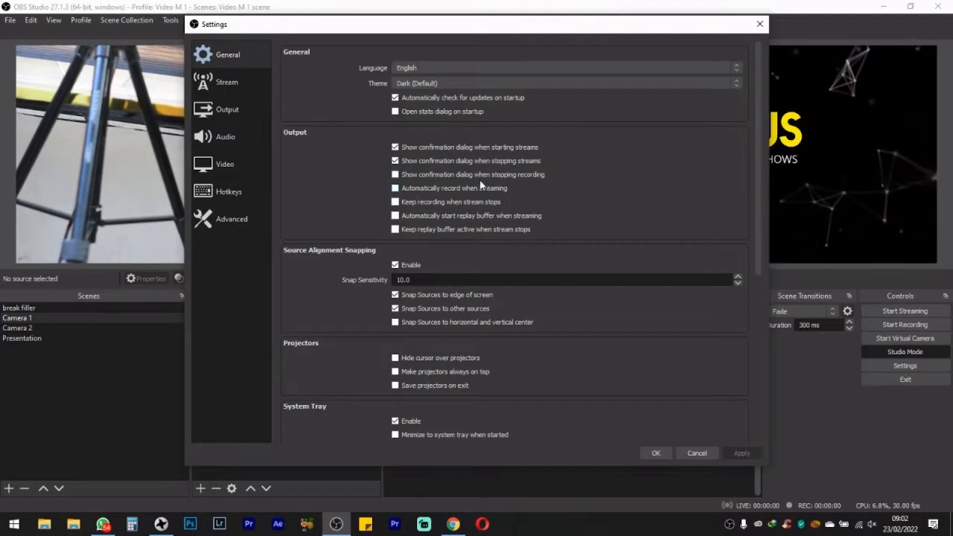
pyautogui.click(396, 175)
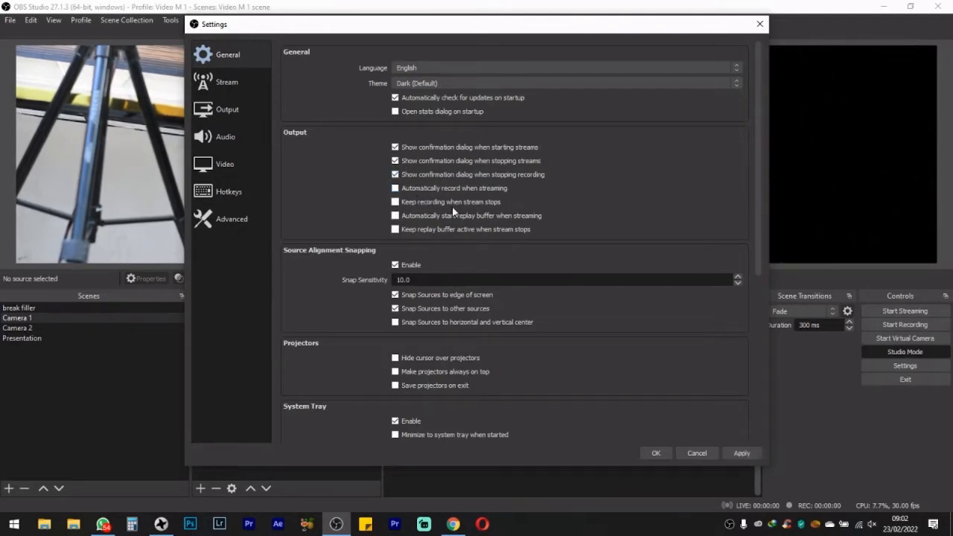
pyautogui.click(409, 189)
pyautogui.moveTo(758, 207); pyautogui.dragTo(782, 318)
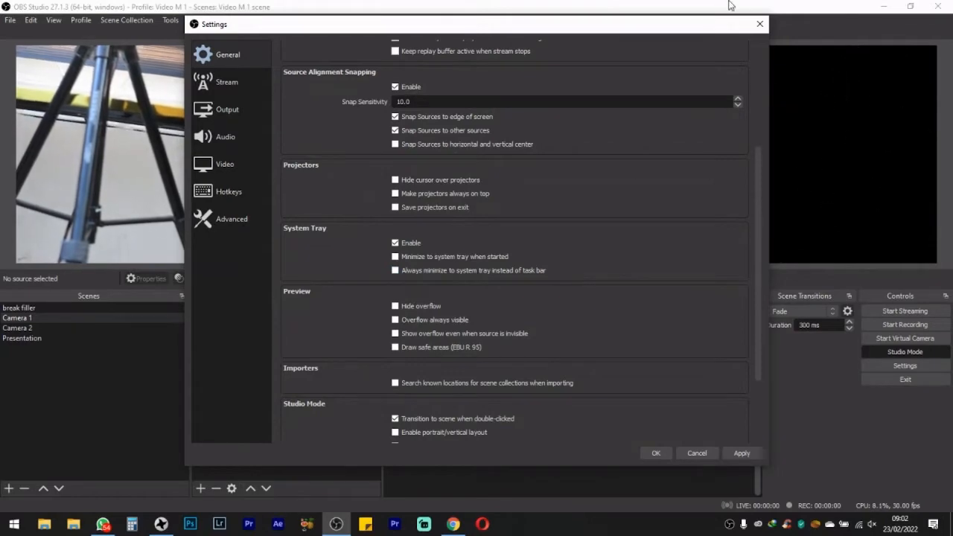
pyautogui.moveTo(519, 25); pyautogui.dragTo(324, 93)
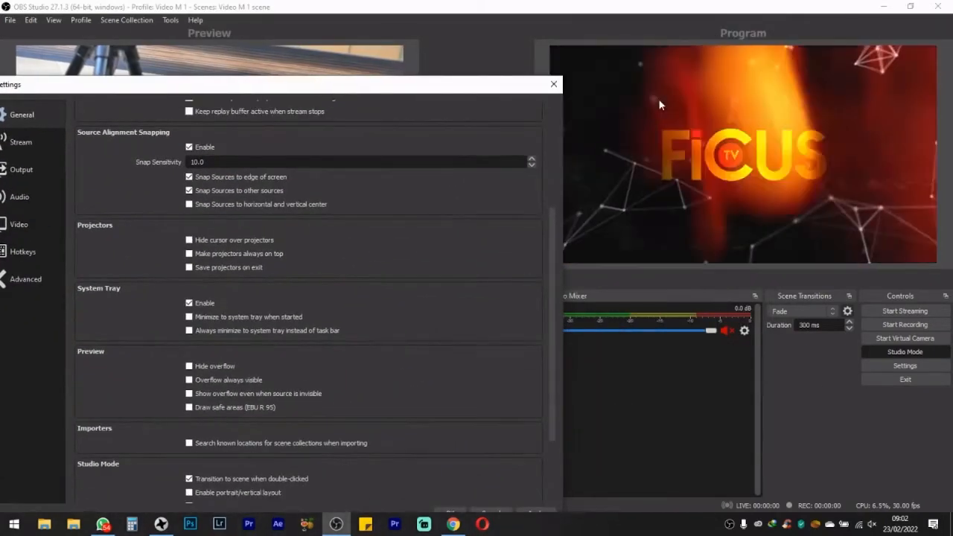
pyautogui.moveTo(512, 92); pyautogui.dragTo(705, 22)
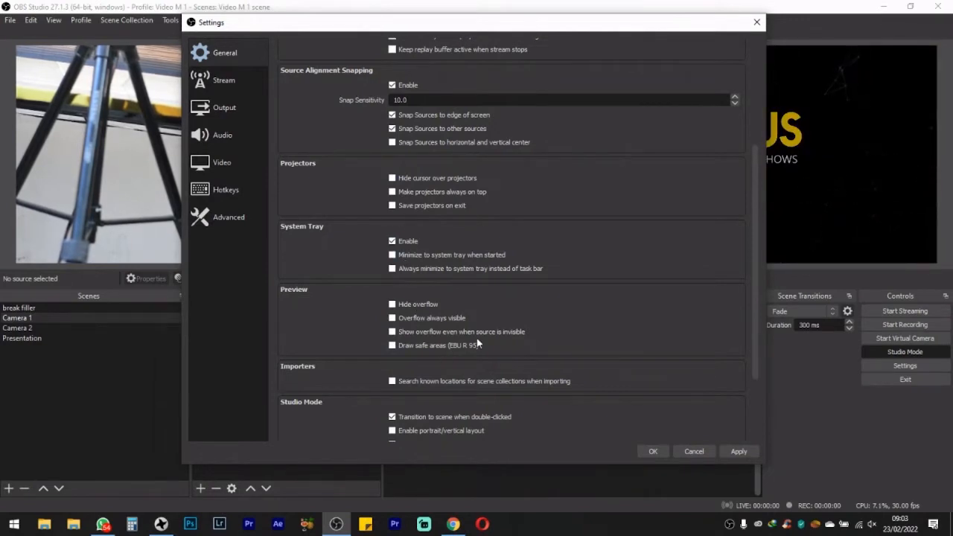
pyautogui.moveTo(753, 274); pyautogui.dragTo(764, 344)
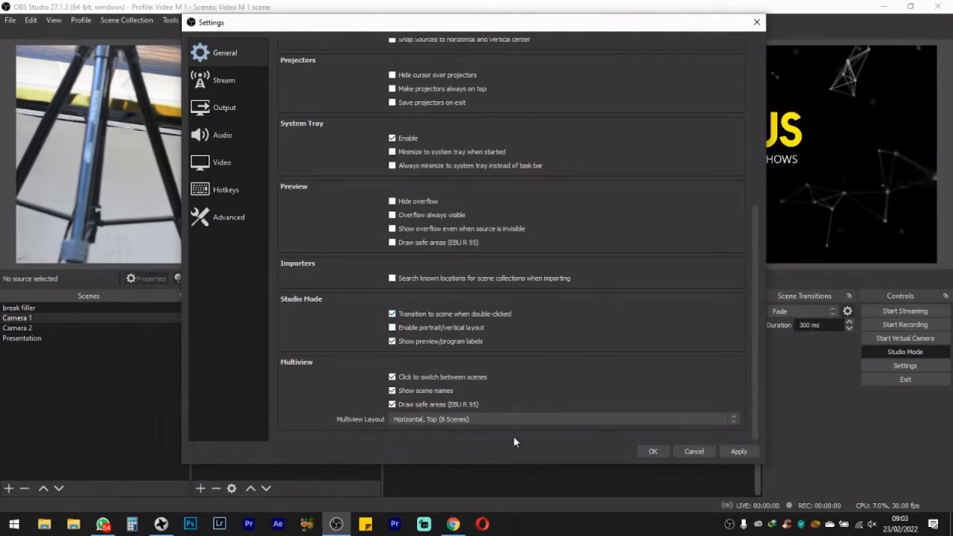
pyautogui.click(652, 452)
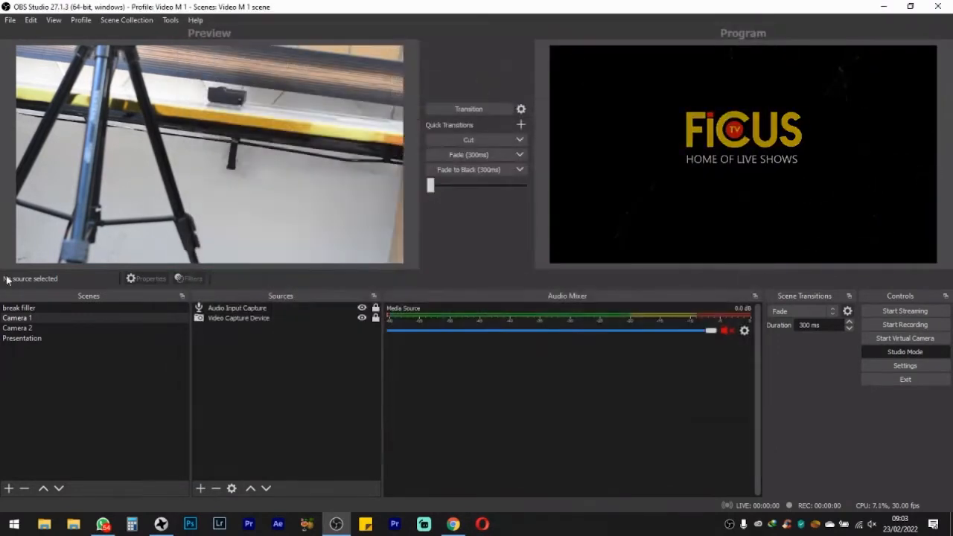
# Switch the program output directly through the Camera 1, Camera 2 and Presentation scenes from the scene list, ending on Camera 1
pyautogui.click(23, 307)
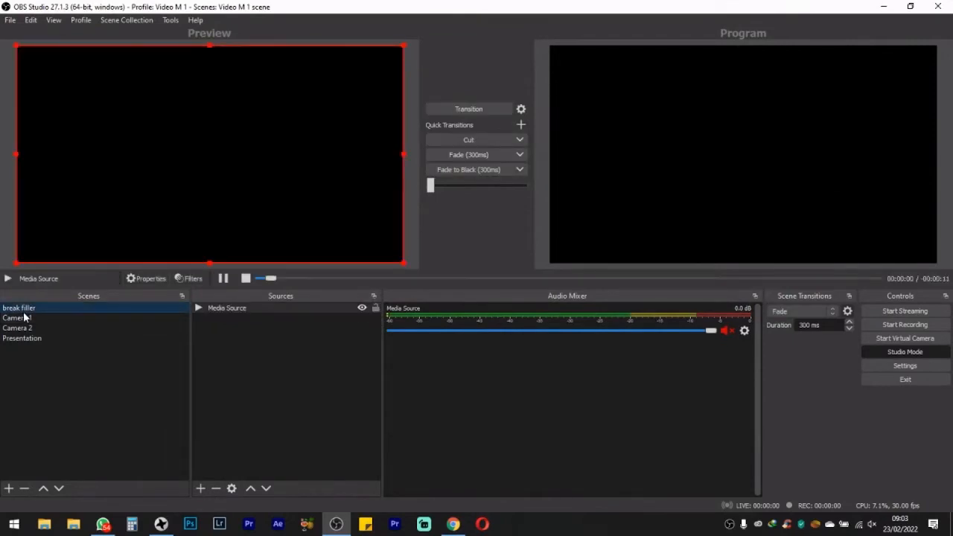
pyautogui.doubleClick(26, 317)
pyautogui.doubleClick(22, 327)
pyautogui.click(25, 333)
pyautogui.doubleClick(26, 336)
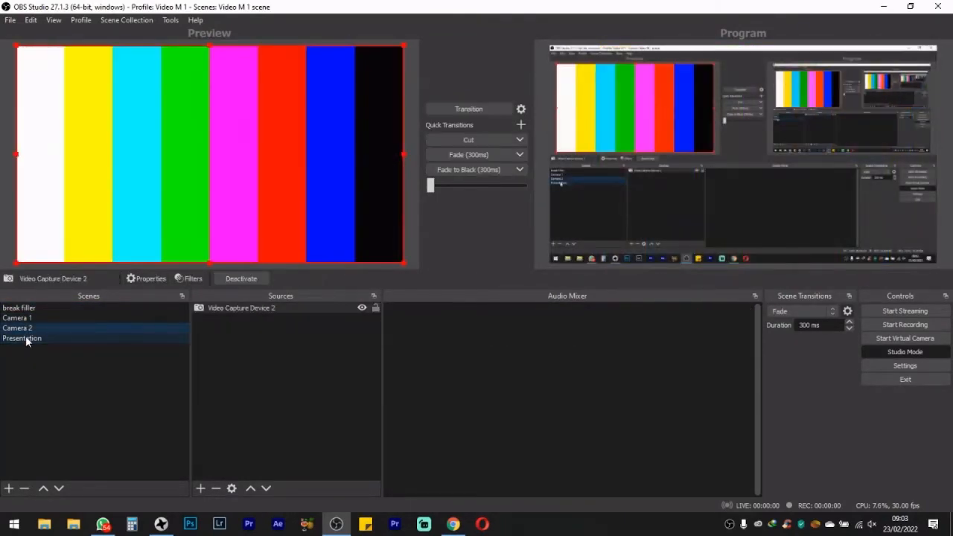
pyautogui.doubleClick(25, 328)
pyautogui.click(30, 318)
pyautogui.doubleClick(29, 318)
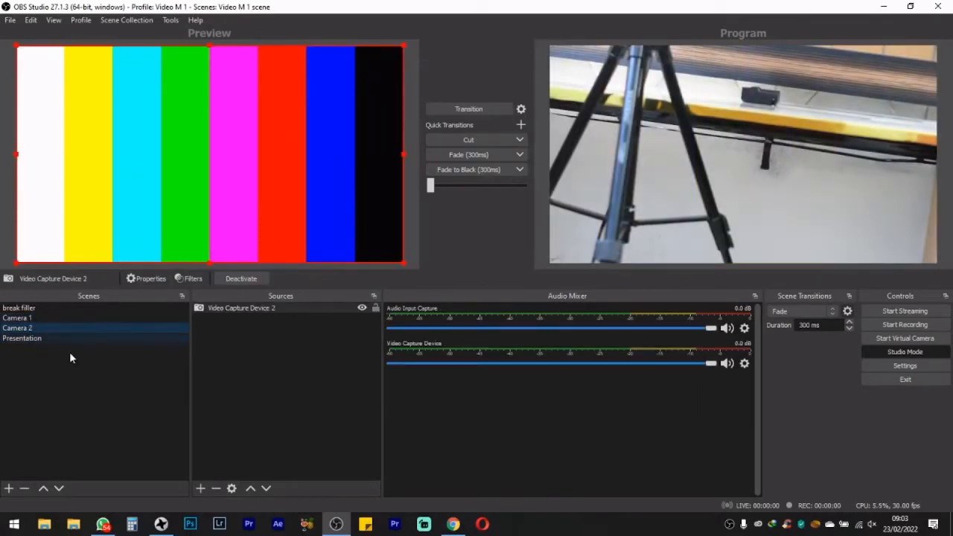
# Toggle the Studio Mode setting "Transition to scene when double-clicked" in the general settings, leaving it enabled
pyautogui.click(904, 366)
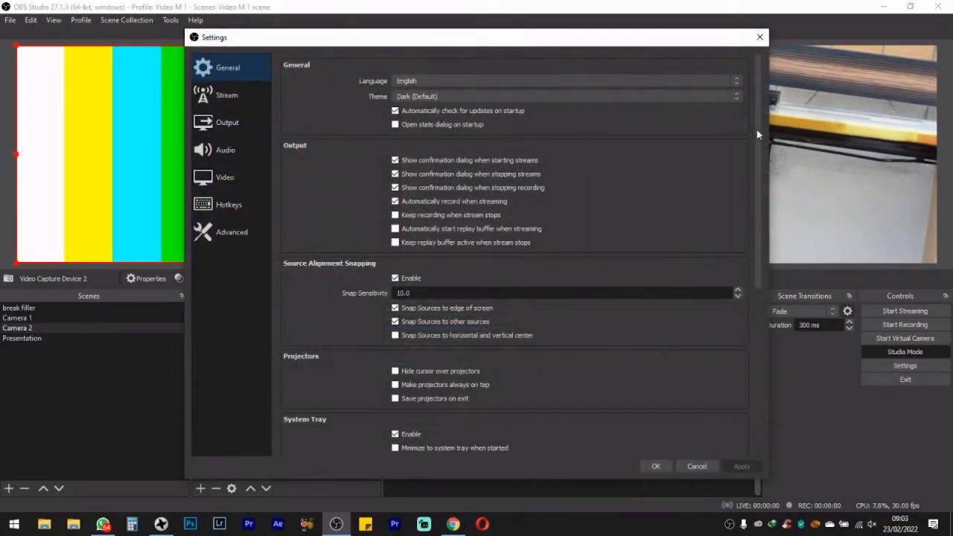
pyautogui.moveTo(755, 128); pyautogui.dragTo(772, 311)
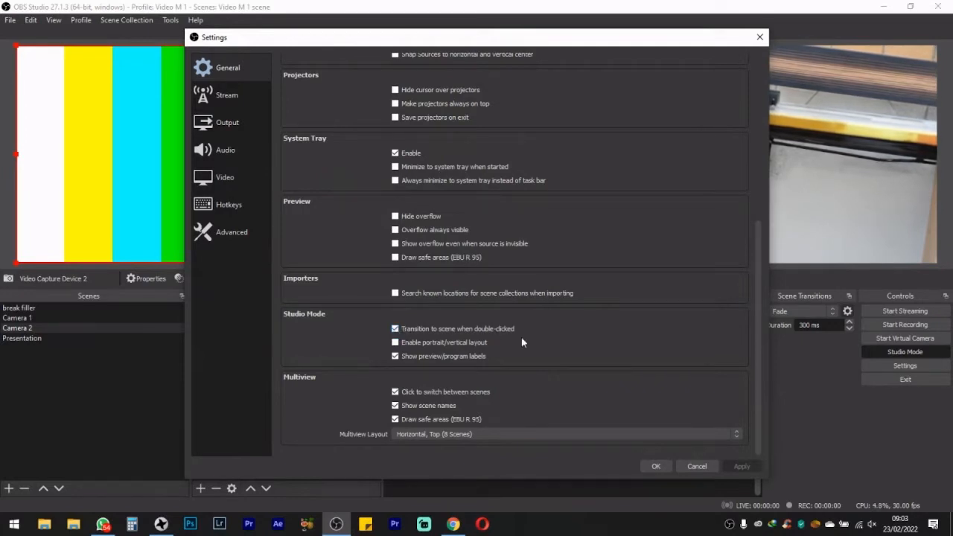
pyautogui.click(395, 329)
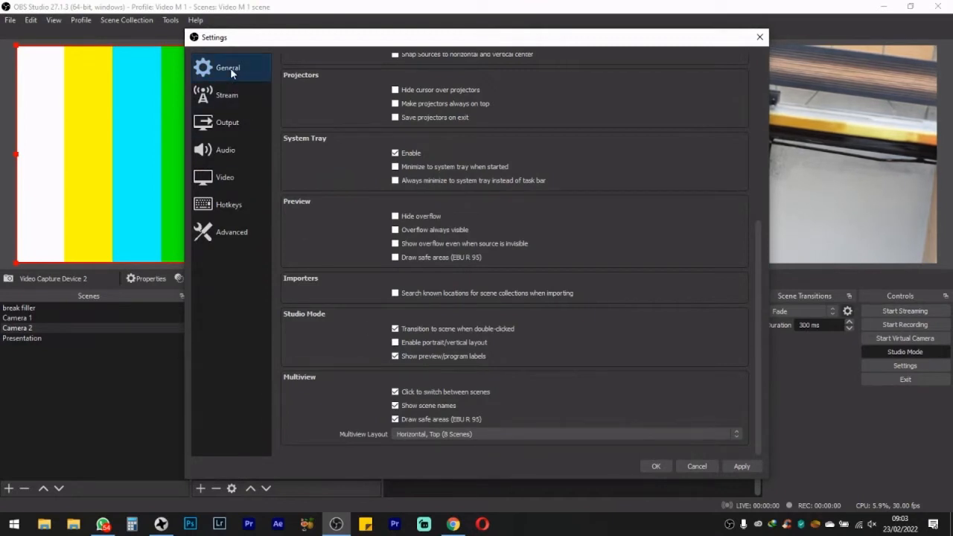
# Go through the stream settings to the output settings, and set the output mode to Advanced
pyautogui.click(231, 96)
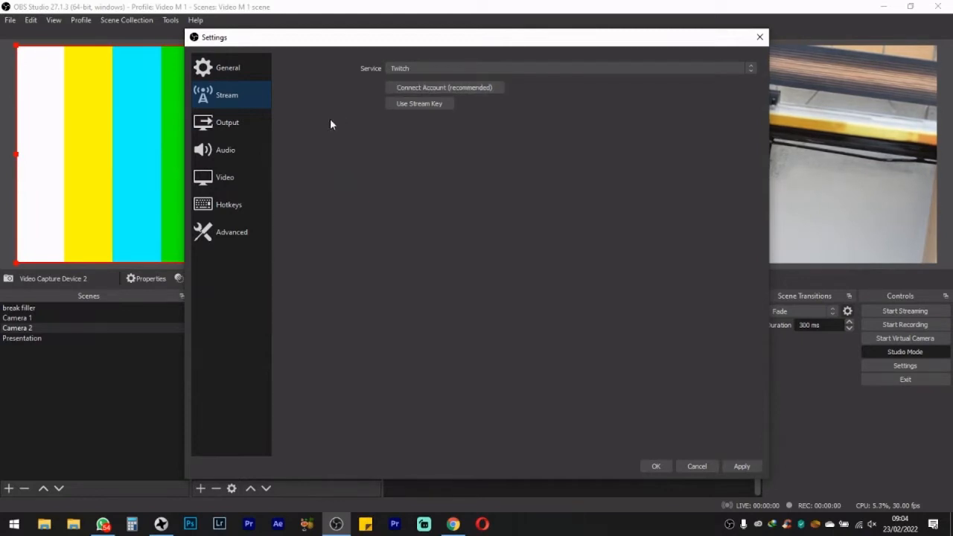
pyautogui.click(235, 121)
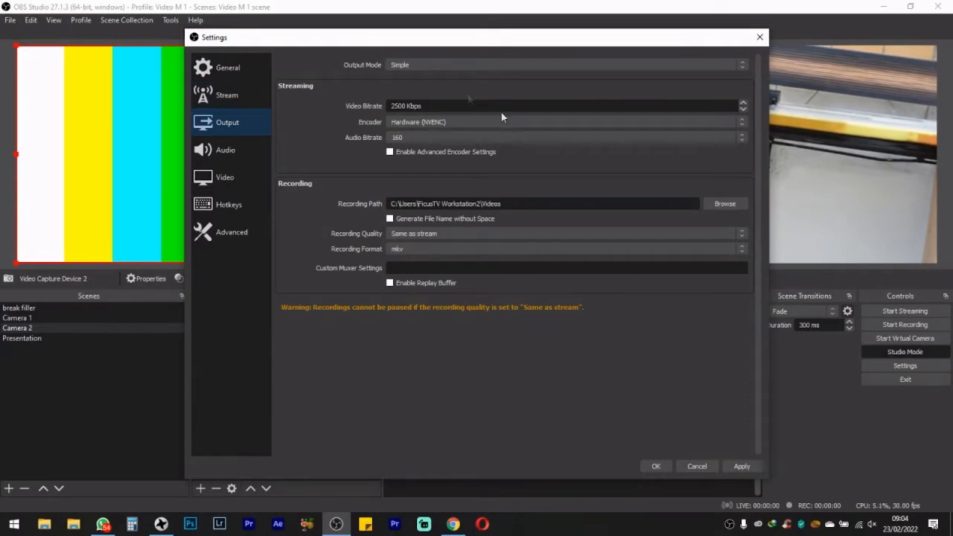
pyautogui.click(399, 65)
pyautogui.click(403, 81)
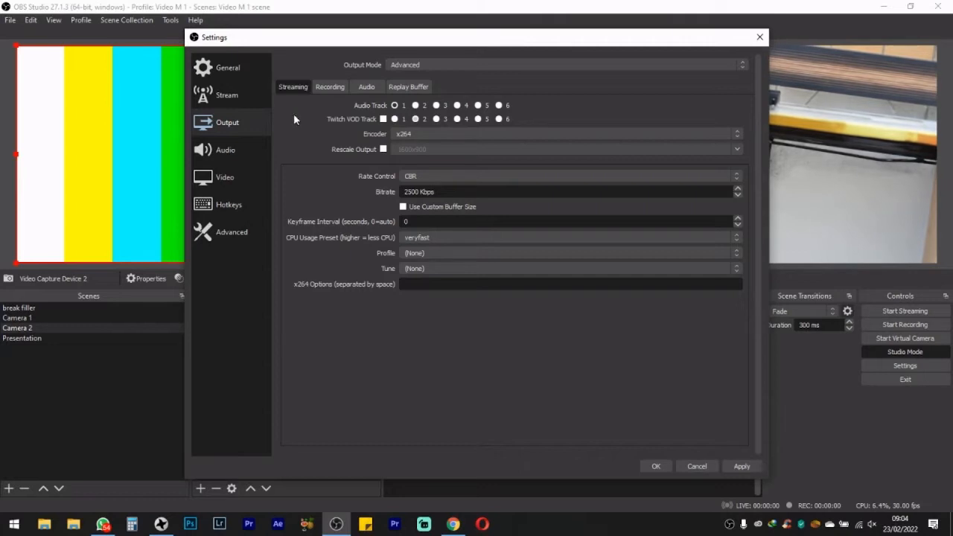
# Look through the recording, audio and replay buffer output settings, returning to the streaming output settings
pyautogui.click(329, 87)
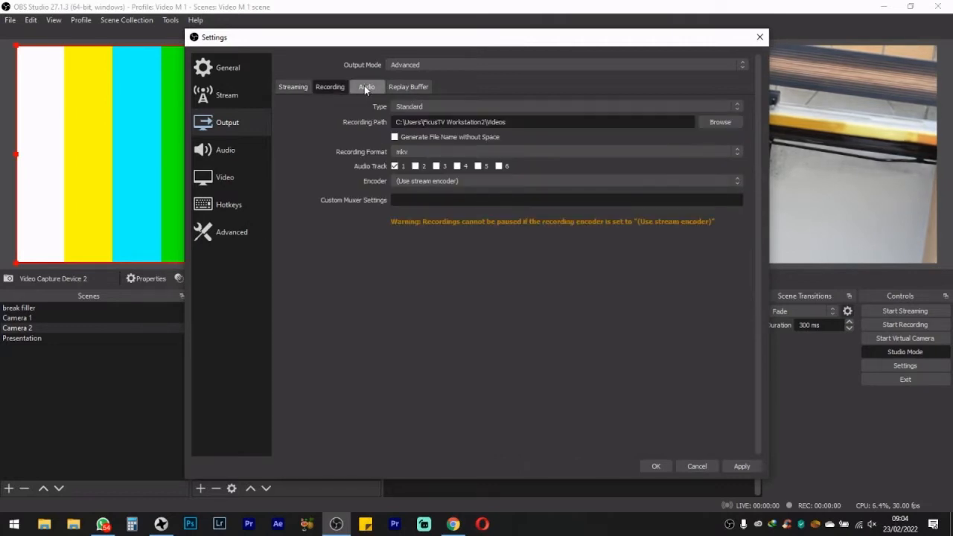
pyautogui.click(365, 88)
pyautogui.click(405, 86)
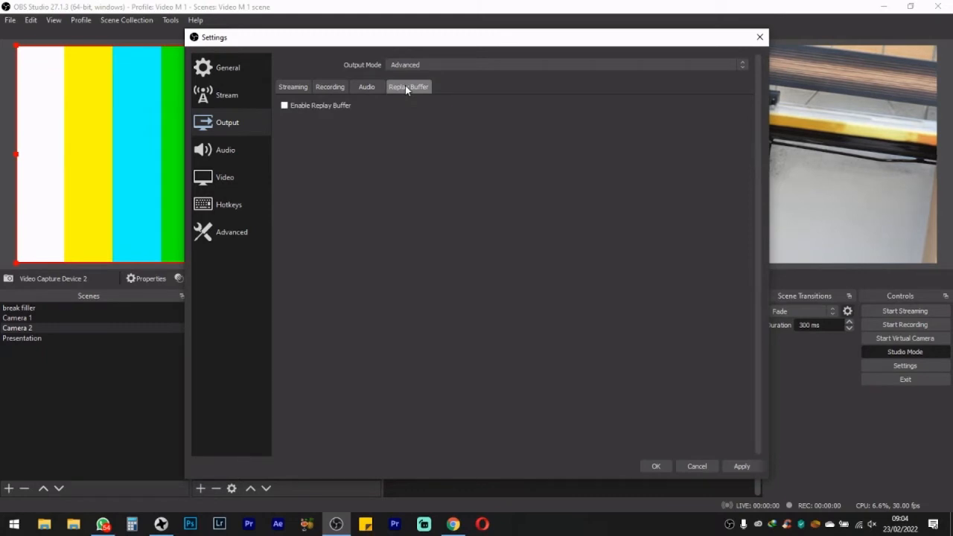
pyautogui.click(293, 87)
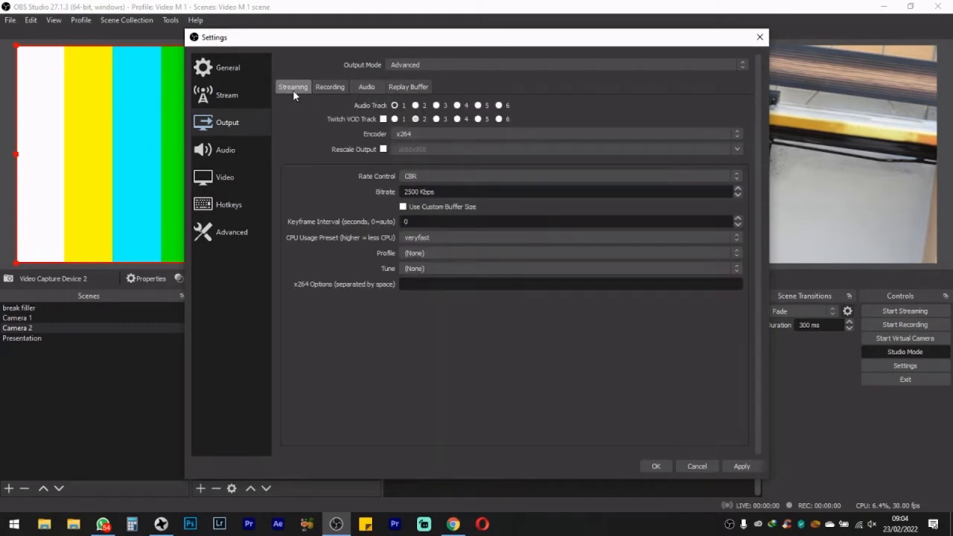
# Review the streaming encoder choices, switching to NVIDIA NVENC H.264 (new) and back to x264
pyautogui.click(402, 134)
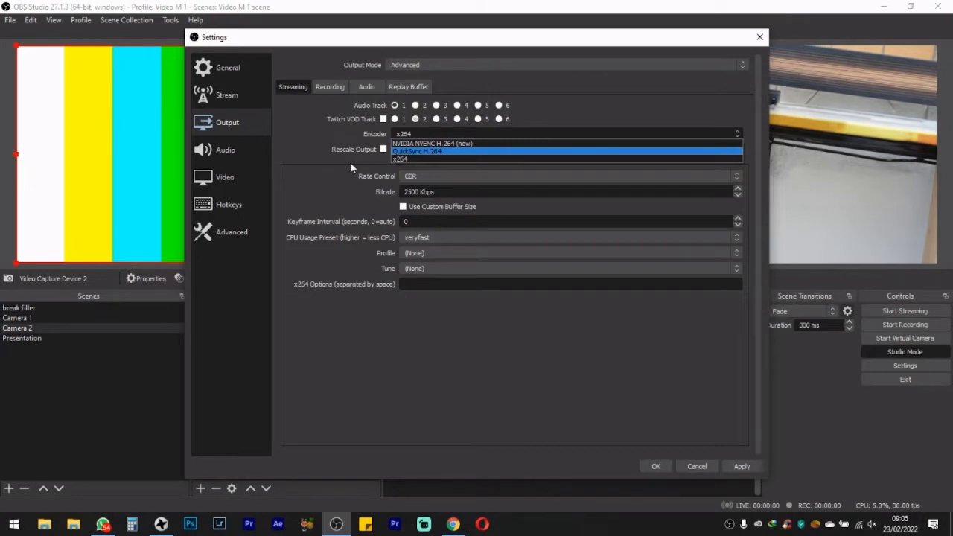
pyautogui.click(399, 159)
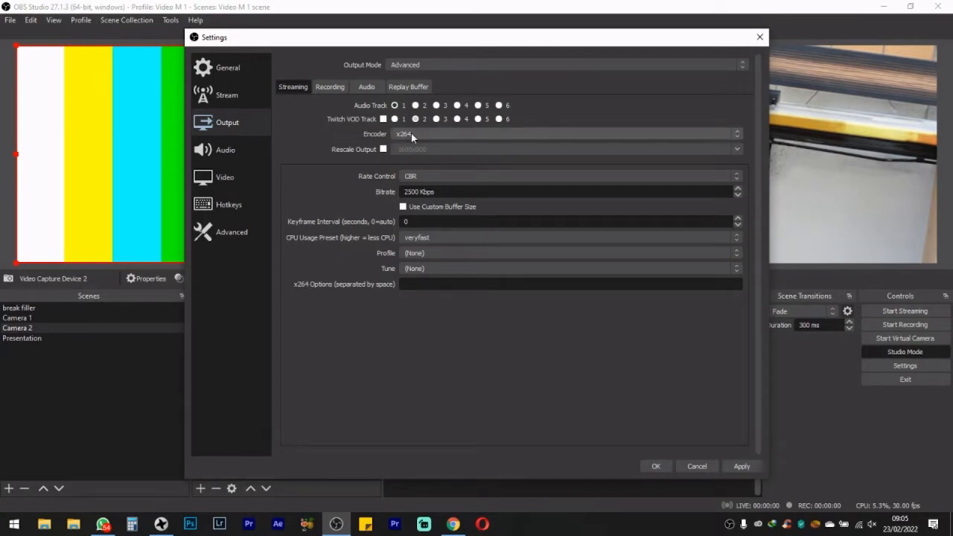
pyautogui.click(411, 134)
pyautogui.click(411, 142)
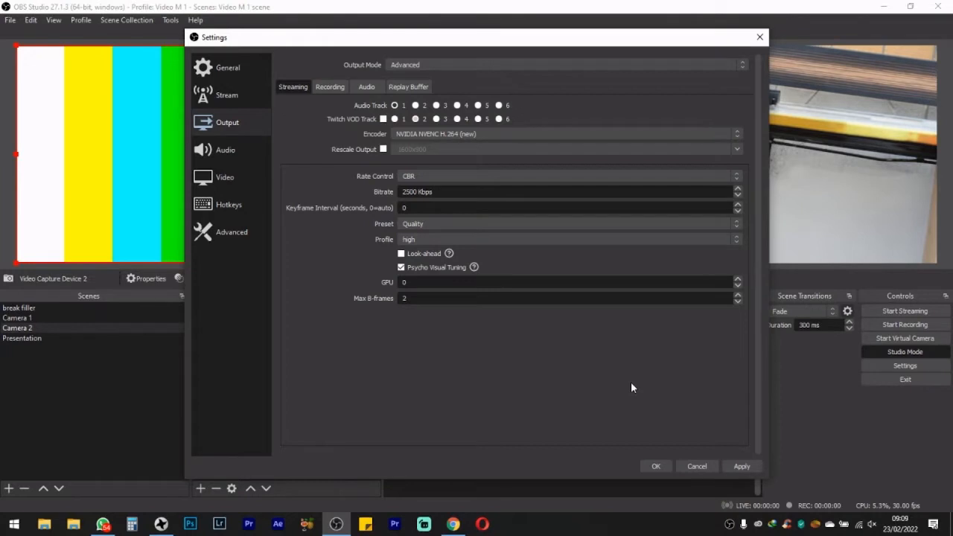
pyautogui.click(423, 133)
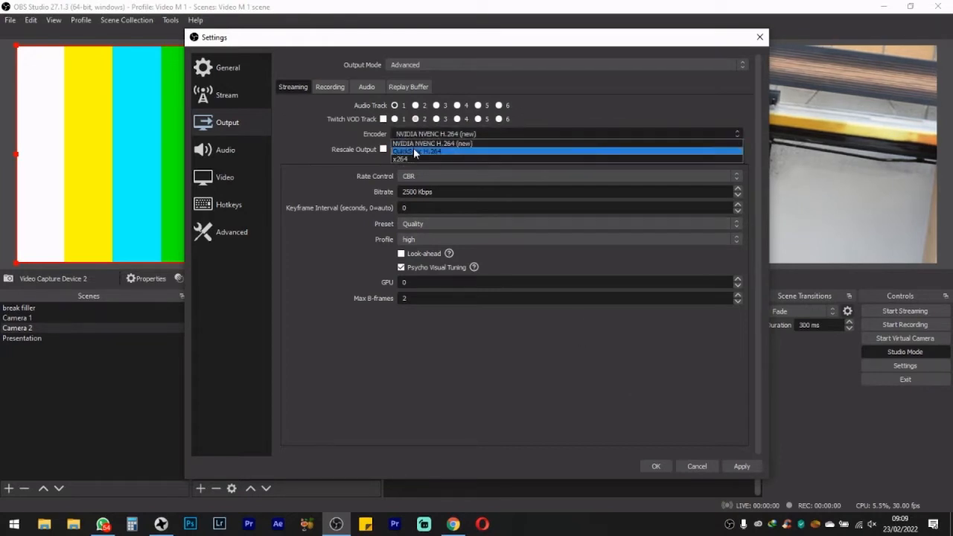
pyautogui.click(407, 160)
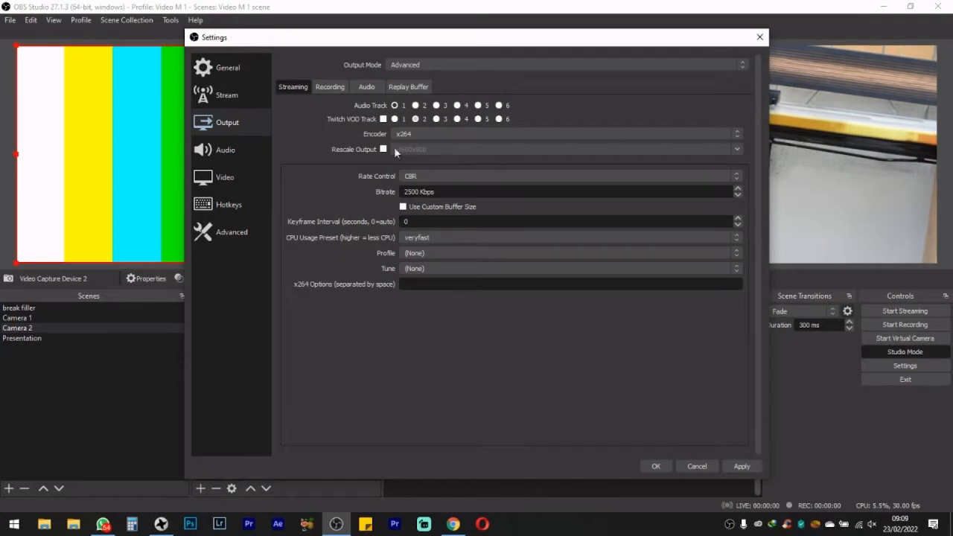
# Set the recording encoder to NVIDIA NVENC H.264 (new), and compare the recording output settings with the streaming ones
pyautogui.click(337, 88)
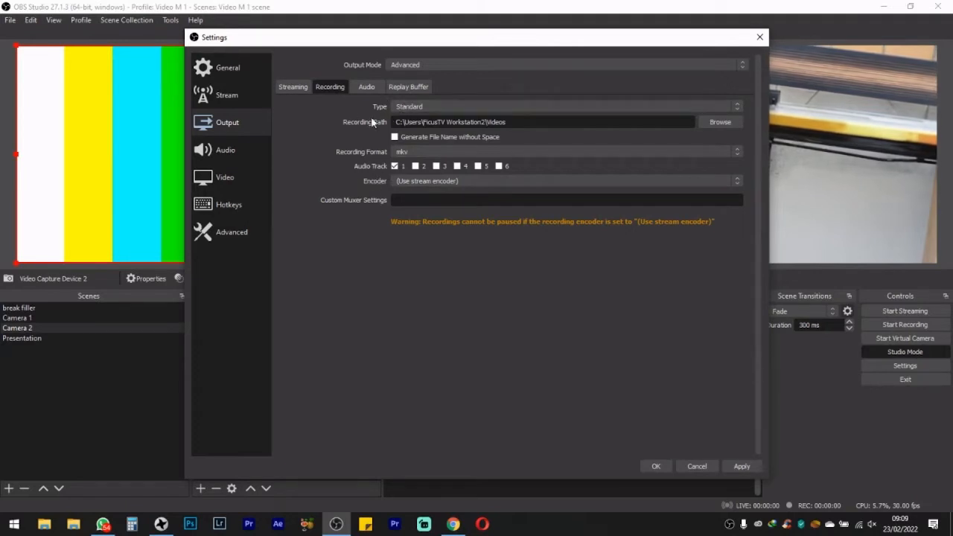
pyautogui.click(413, 183)
pyautogui.click(412, 199)
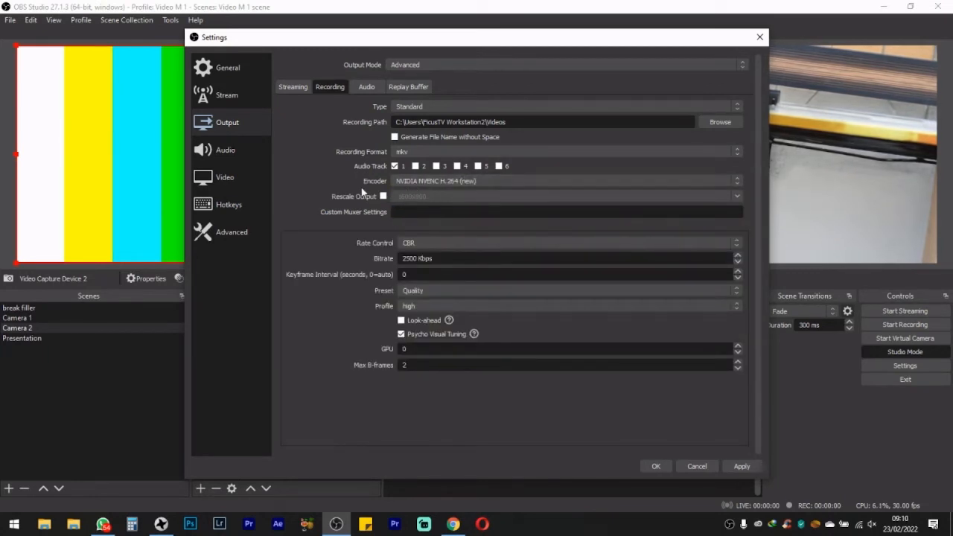
pyautogui.click(293, 88)
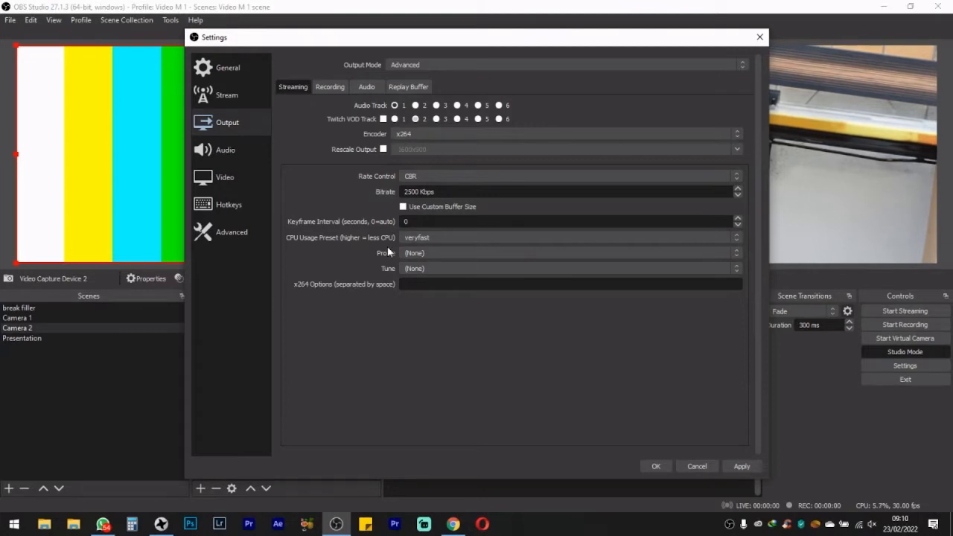
pyautogui.click(332, 87)
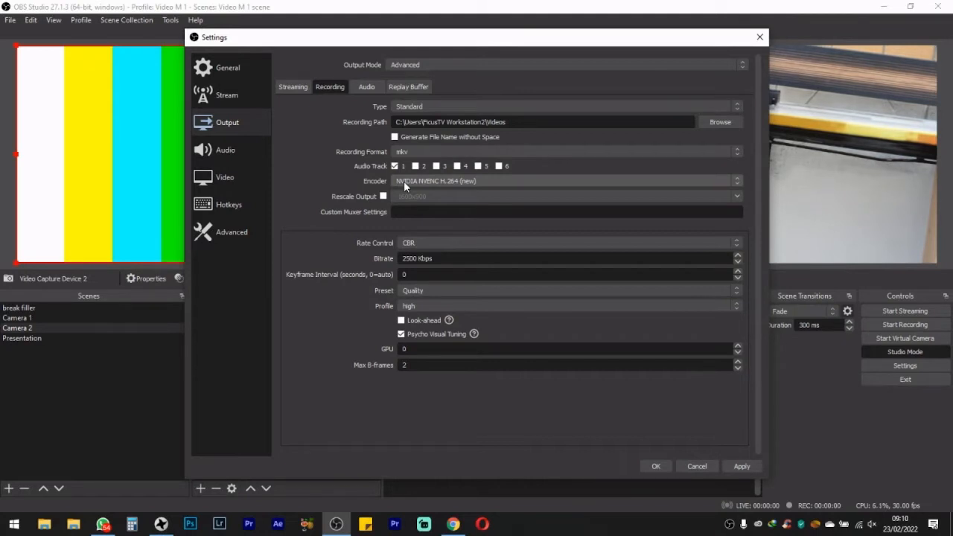
pyautogui.click(295, 85)
# Switch the output mode to Simple and return it to Advanced
pyautogui.click(415, 67)
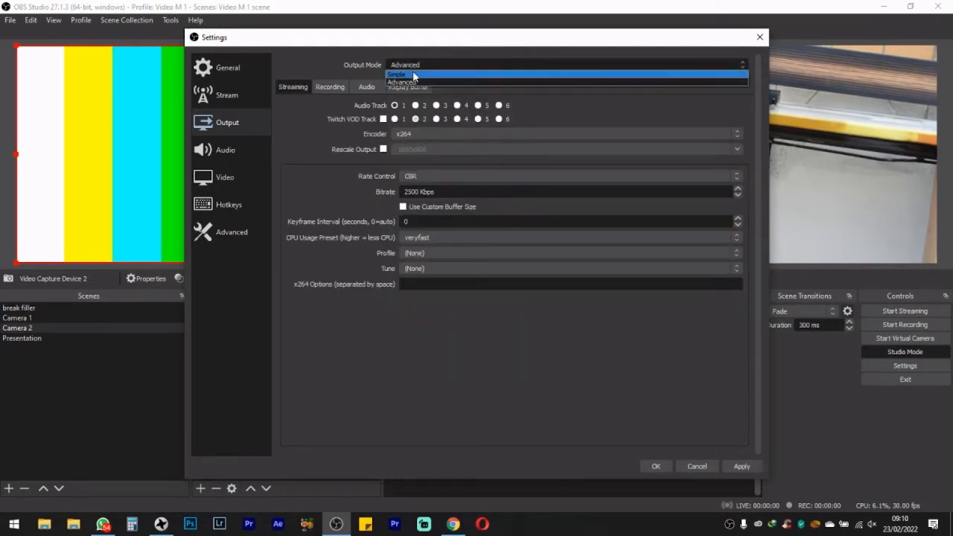
pyautogui.click(412, 73)
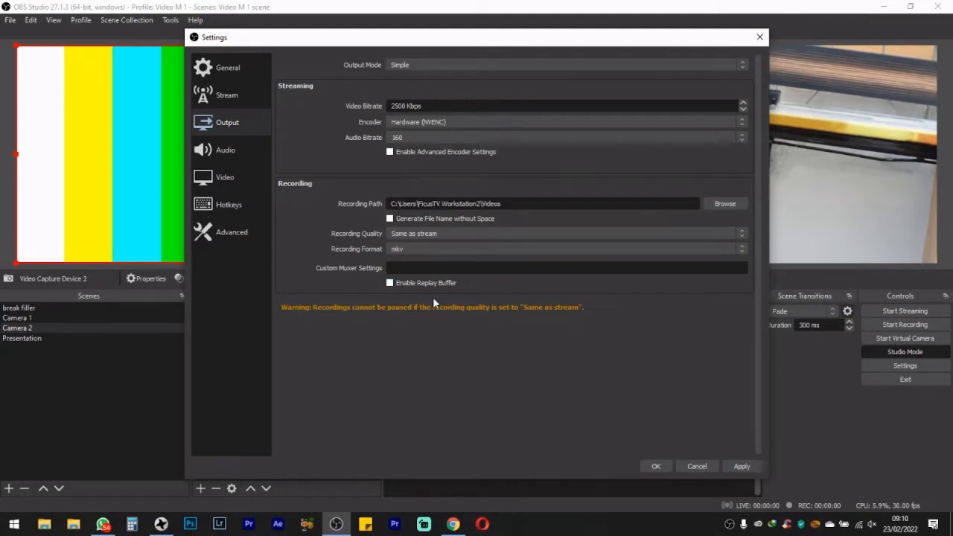
pyautogui.click(411, 65)
pyautogui.click(408, 80)
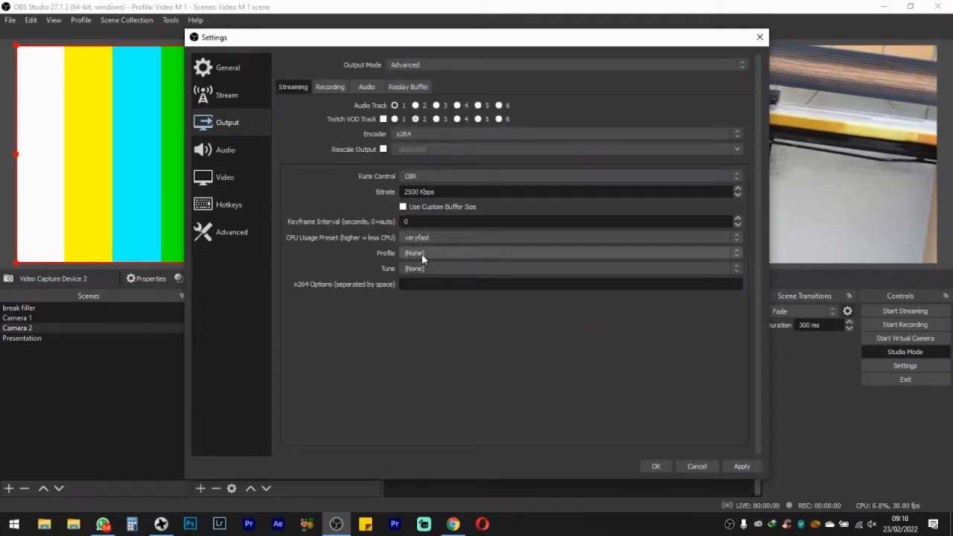
# Compare the encoder choices for streaming and recording in the Advanced output settings
pyautogui.click(327, 92)
pyautogui.click(299, 89)
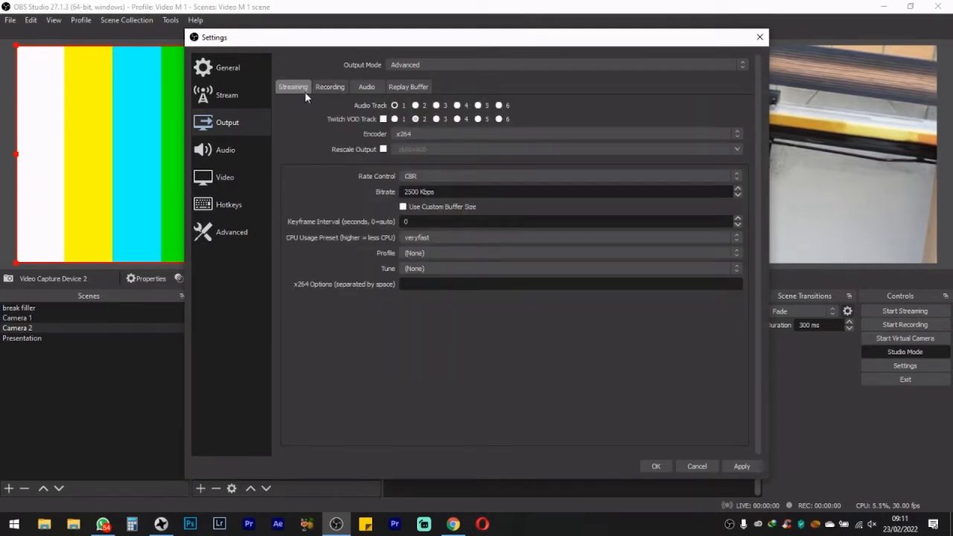
pyautogui.click(410, 131)
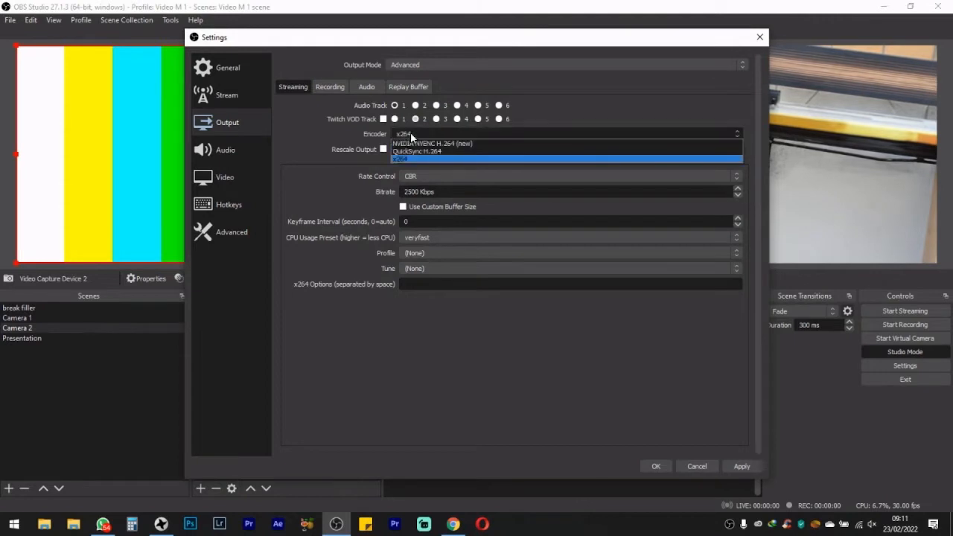
pyautogui.click(407, 135)
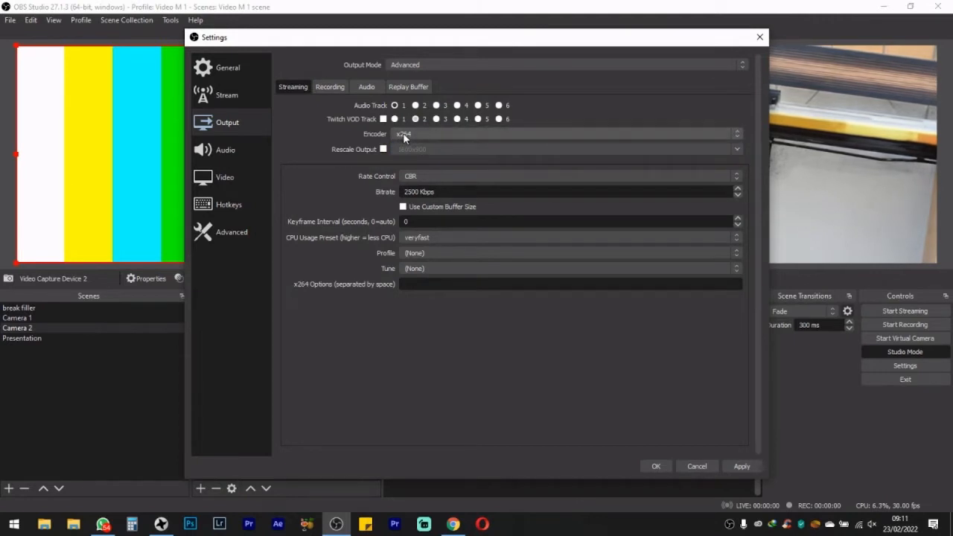
pyautogui.click(330, 87)
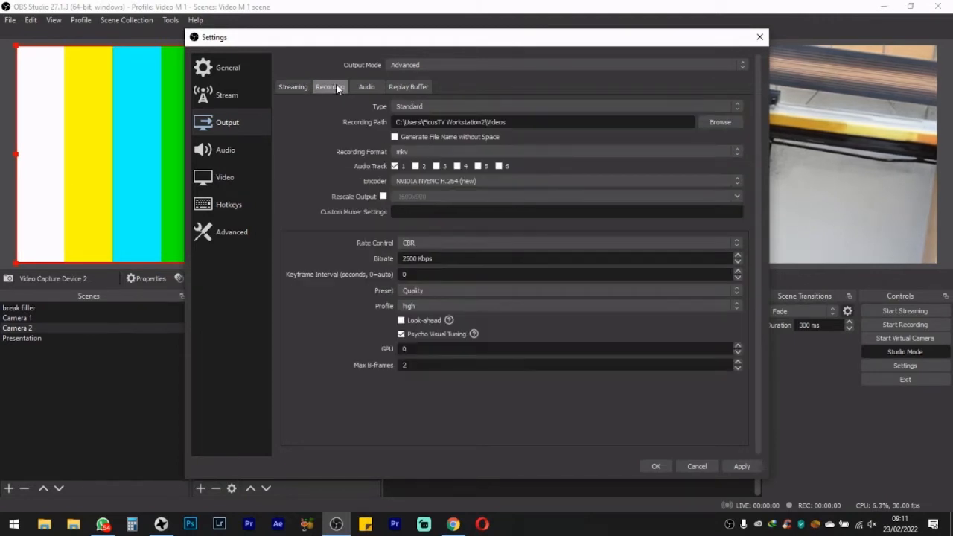
pyautogui.click(407, 183)
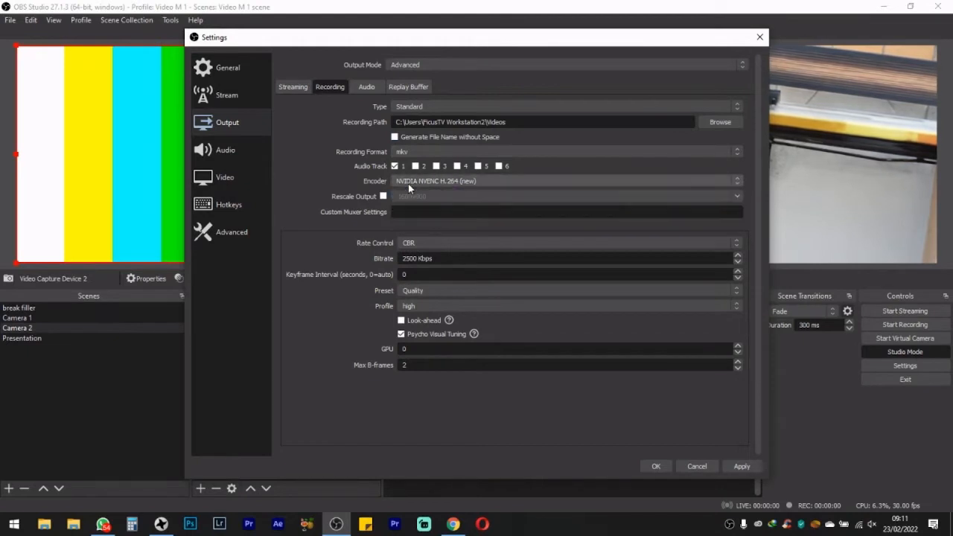
pyautogui.click(293, 87)
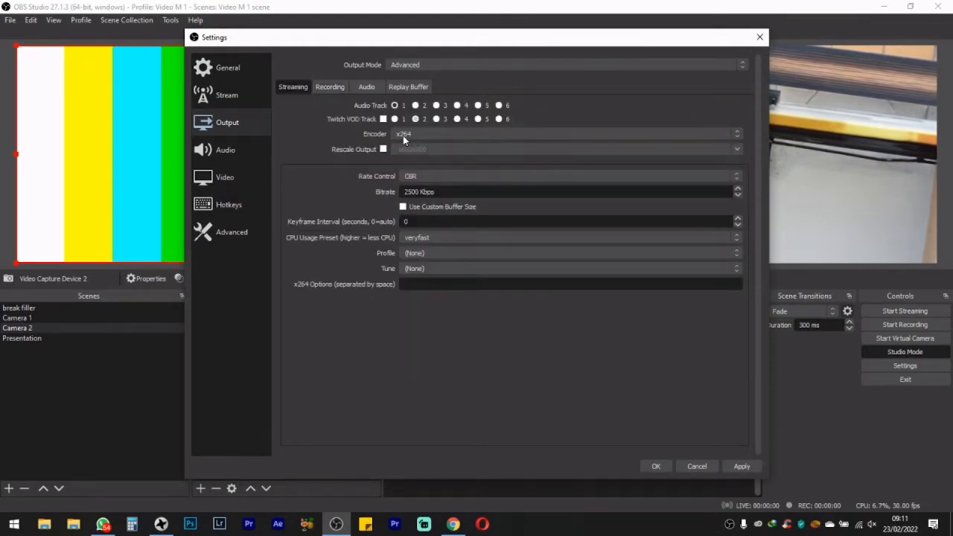
pyautogui.click(330, 87)
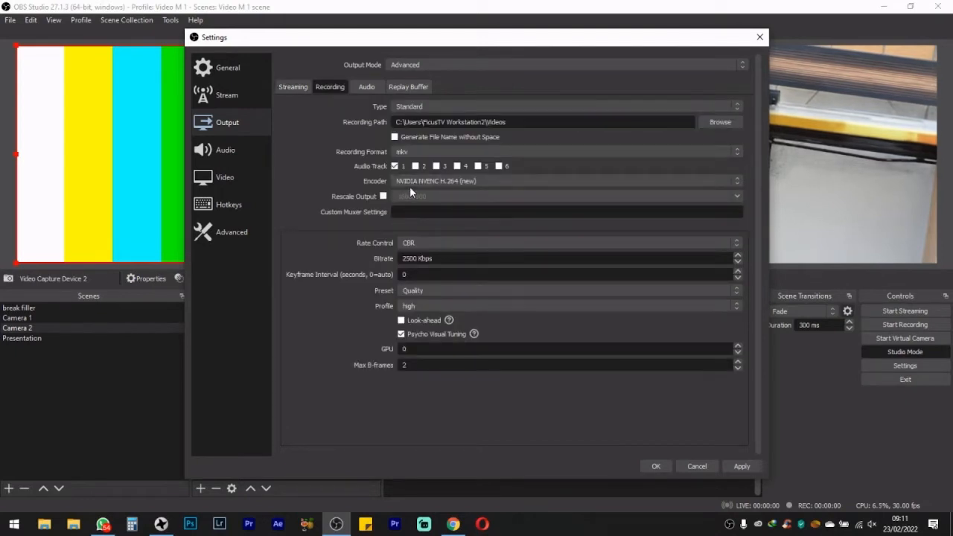
# Check the rate control options in the streaming output settings
pyautogui.click(293, 86)
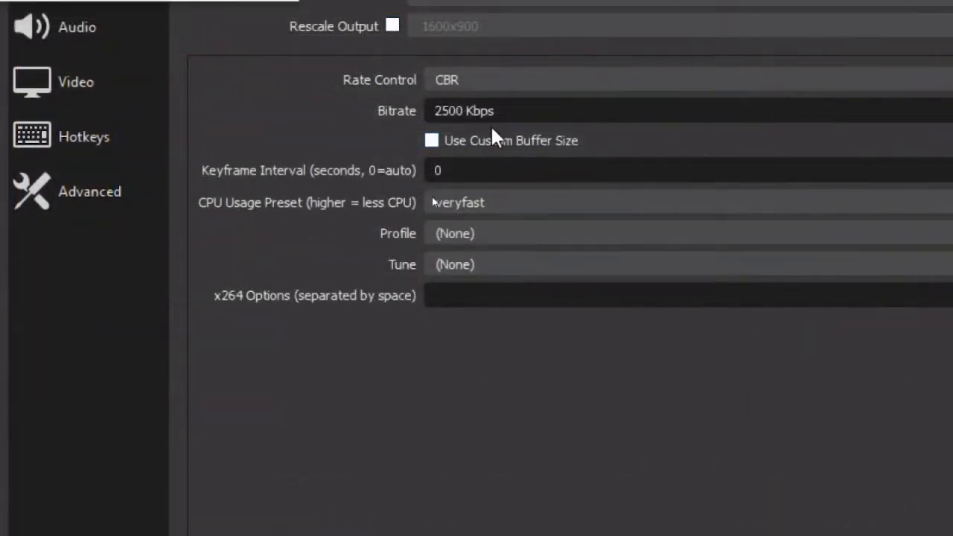
pyautogui.click(430, 176)
pyautogui.click(417, 210)
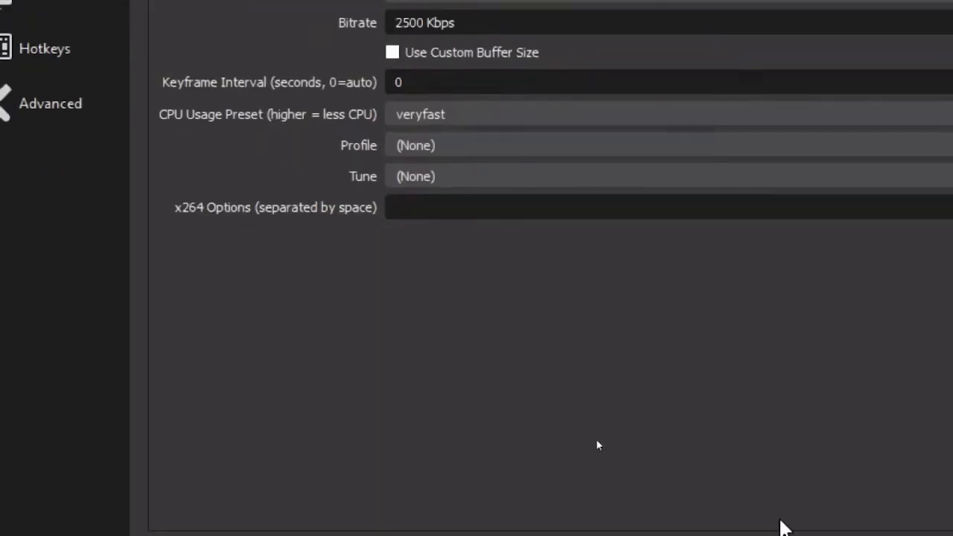
# Close the Windows Magnifier and dismiss the Start menu to return to the output settings
pyautogui.press('super')
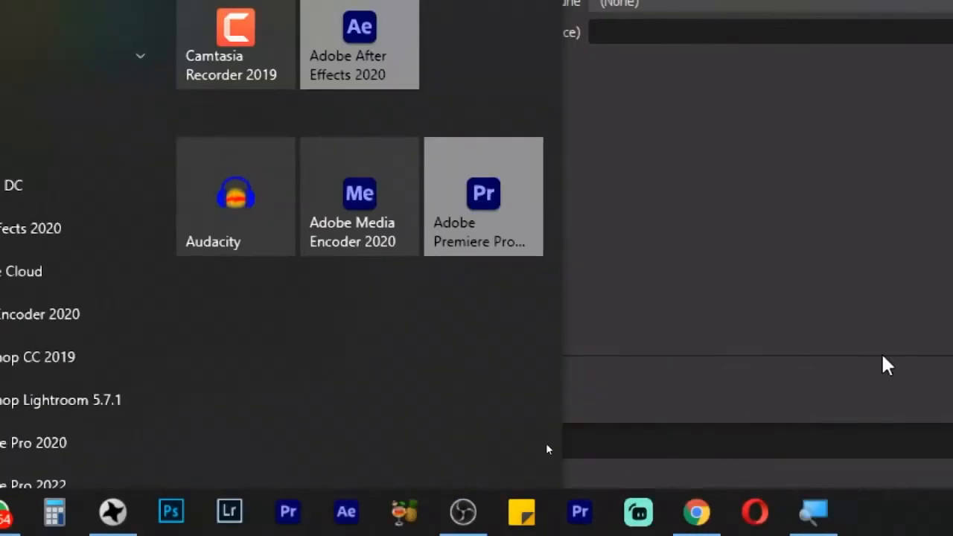
pyautogui.rightClick(738, 517)
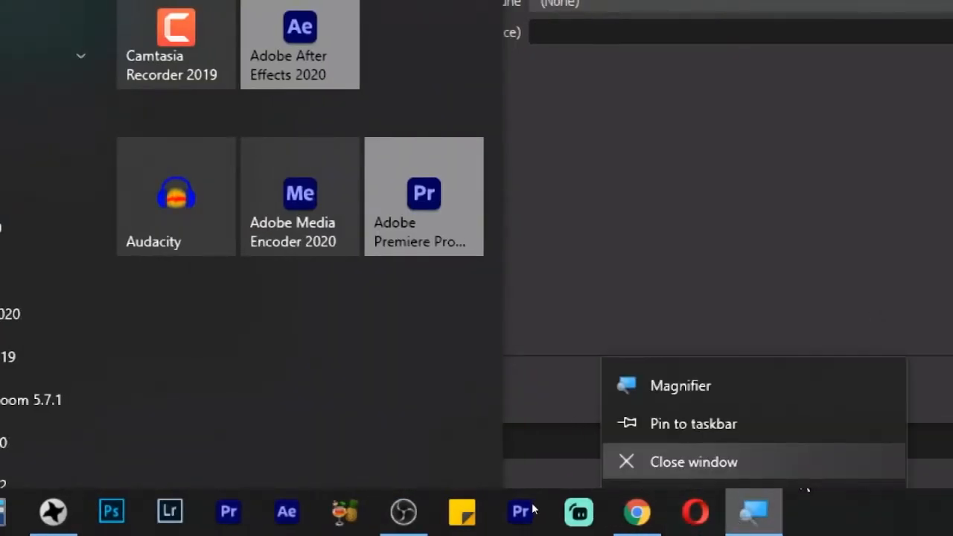
pyautogui.click(743, 452)
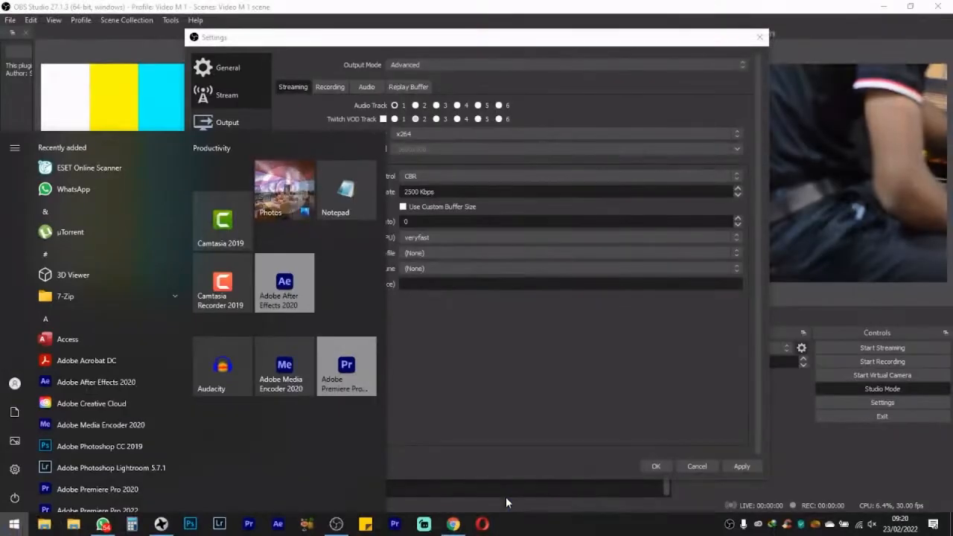
pyautogui.click(445, 361)
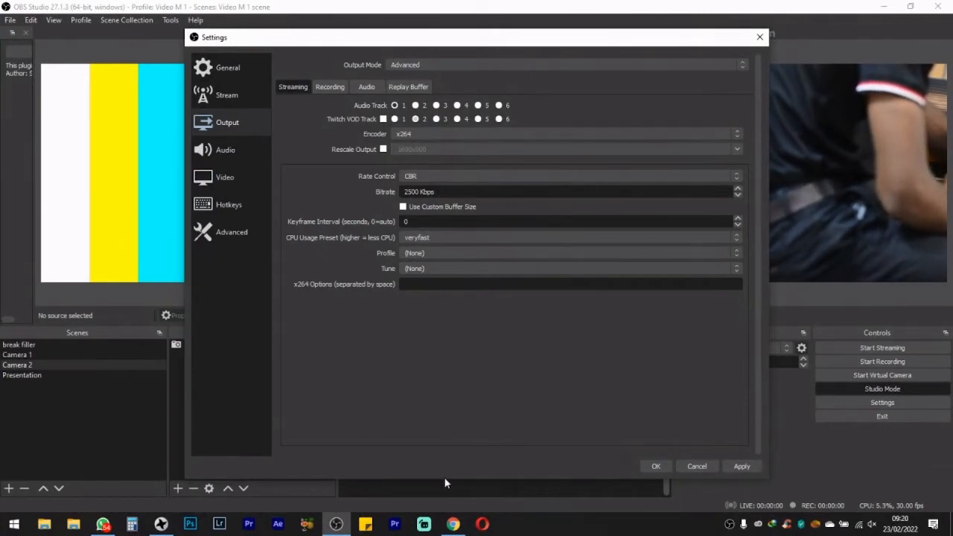
# Switch to Chrome, open testmy.net in a new tab, and close the Windows Magnifier
pyautogui.click(453, 523)
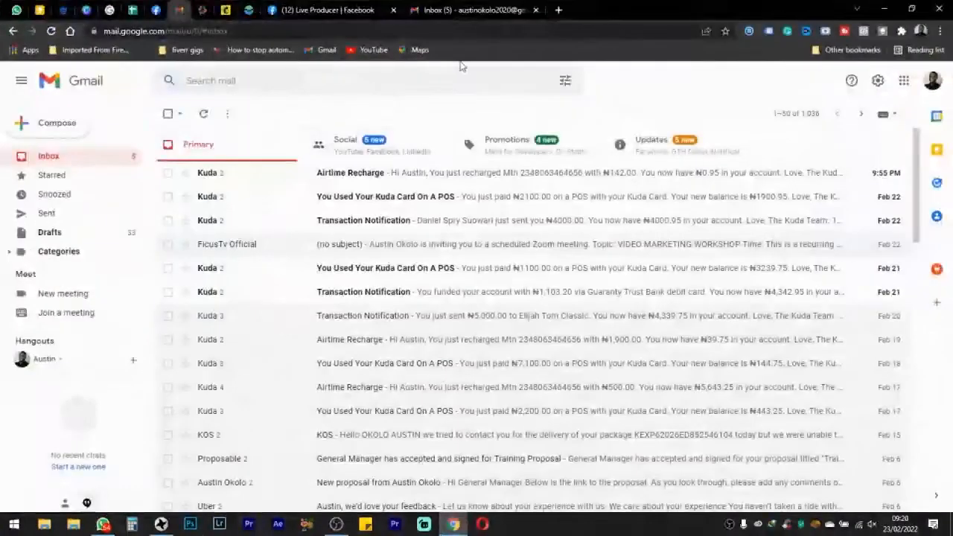
pyautogui.click(558, 9)
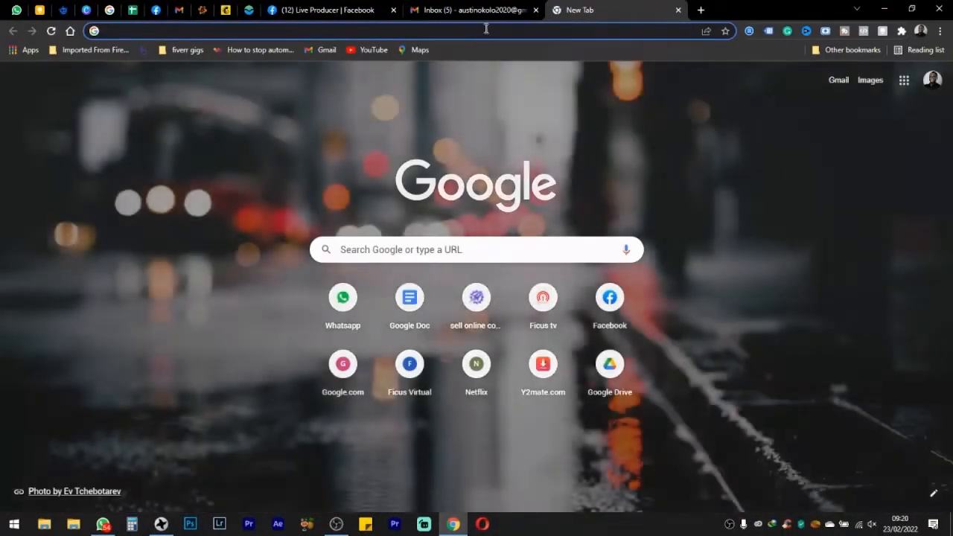
pyautogui.click(481, 30)
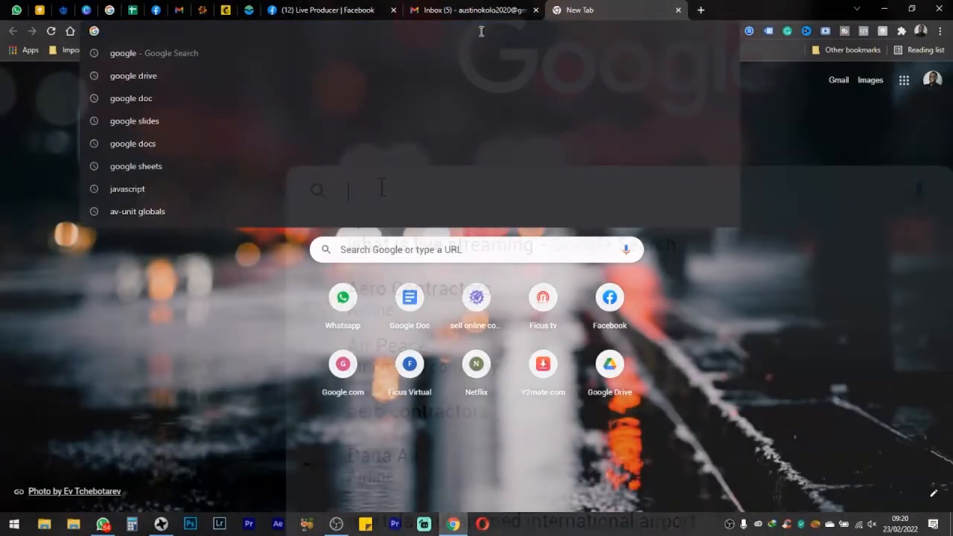
pyautogui.write('TEST')
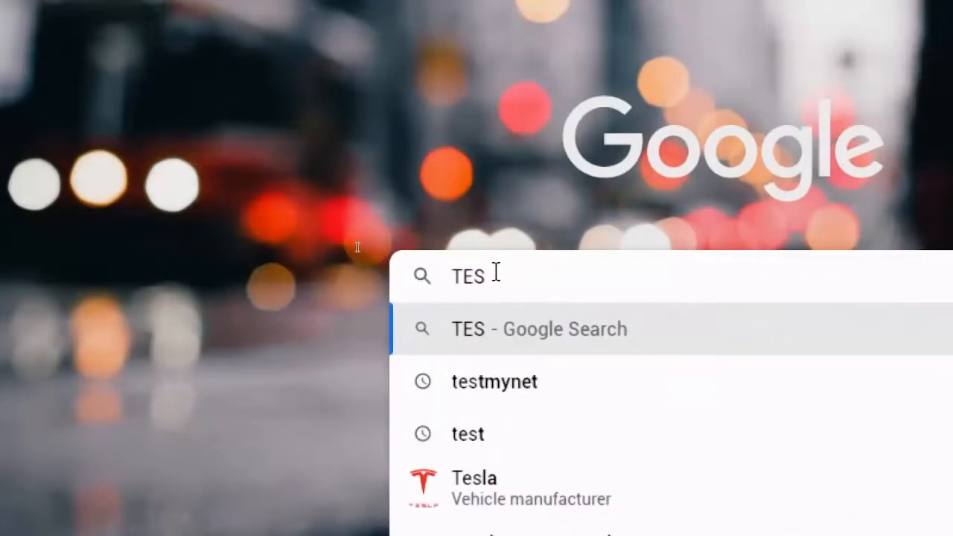
pyautogui.write('MY.')
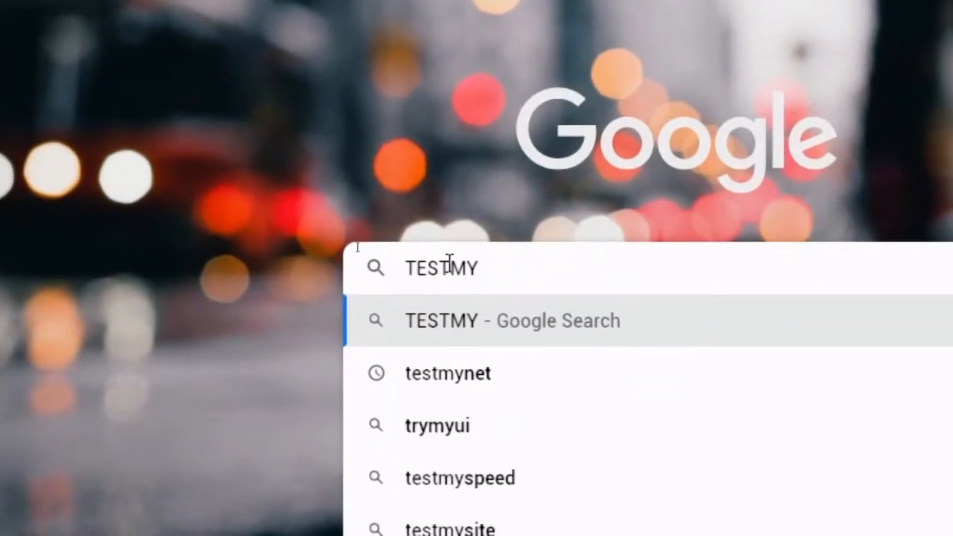
pyautogui.write('NET')
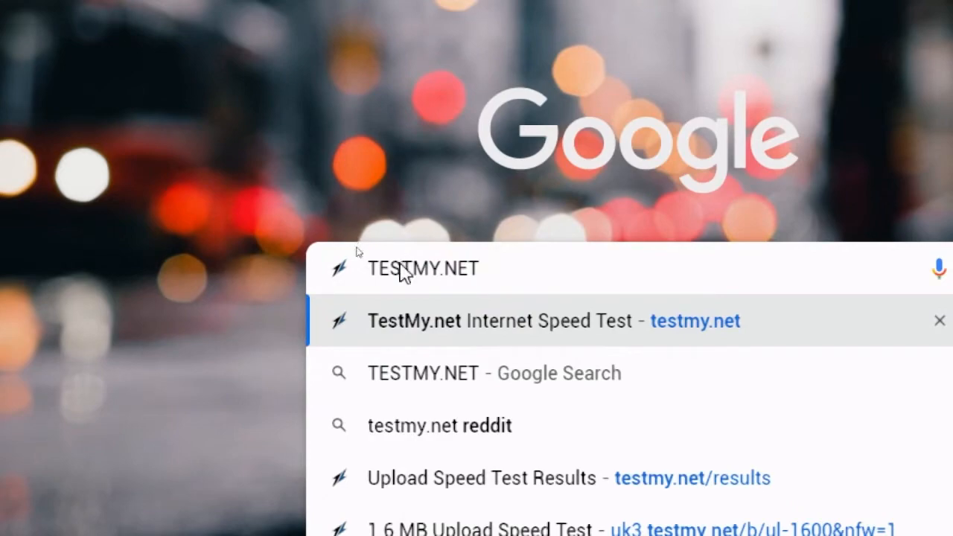
pyautogui.press('Return')
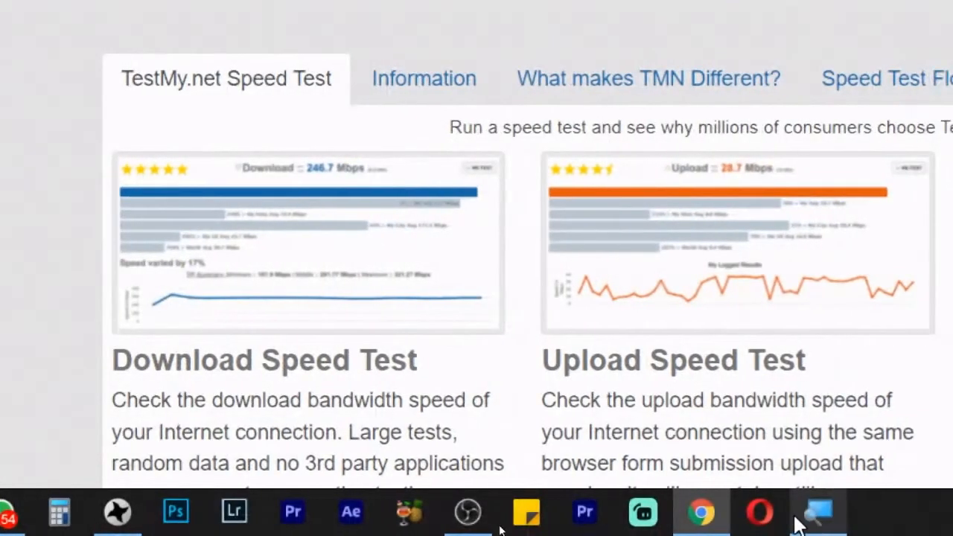
pyautogui.rightClick(798, 525)
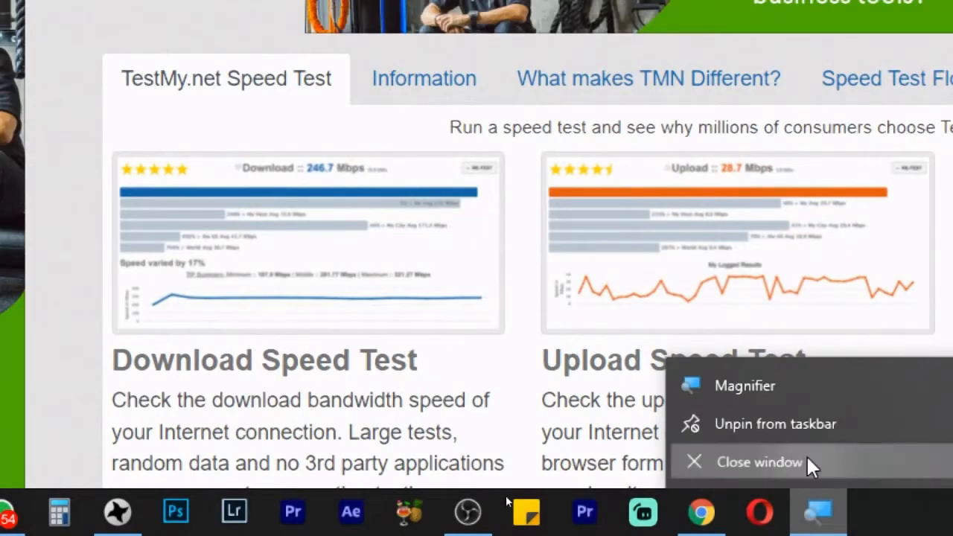
pyautogui.click(808, 464)
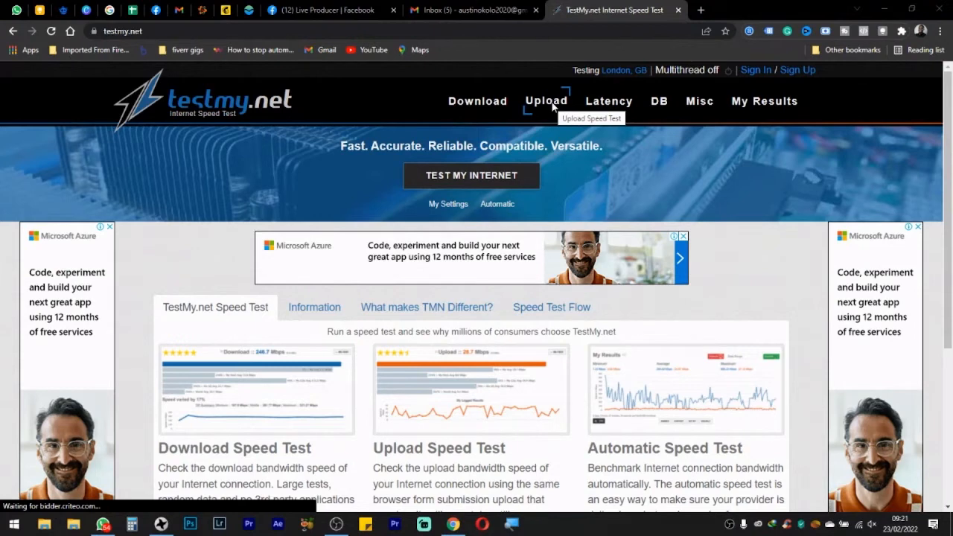
# Run the TestMy.net upload speed test and repeat it to measure the connection's upload speed
pyautogui.click(551, 103)
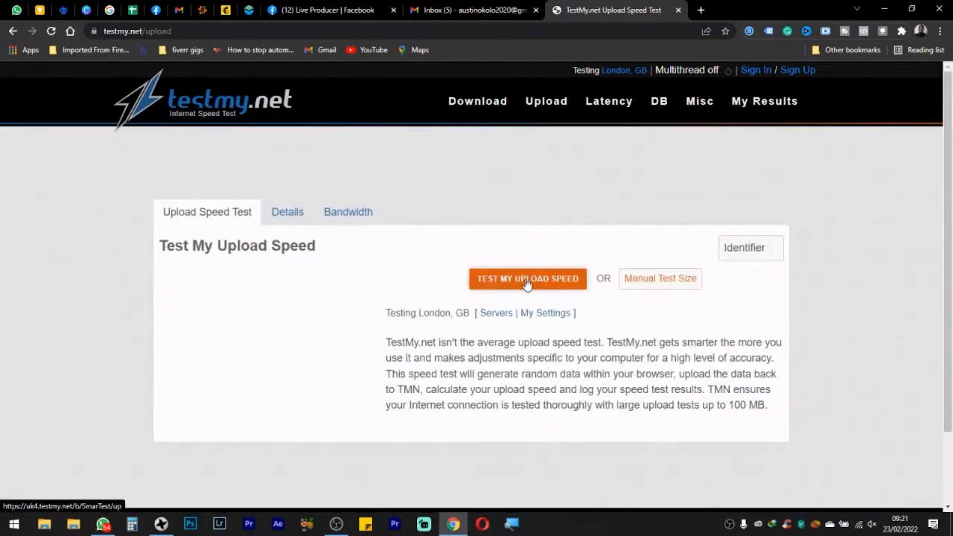
pyautogui.click(526, 281)
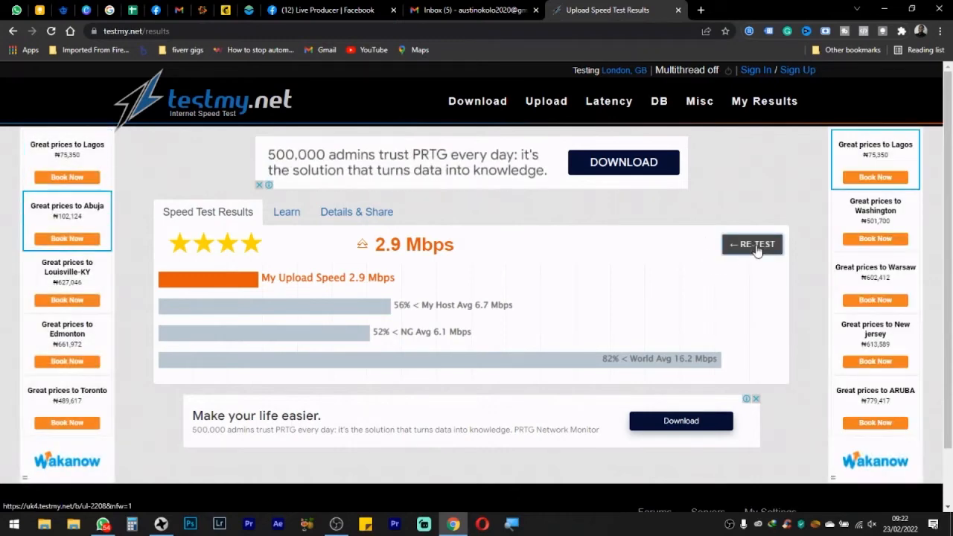
pyautogui.click(756, 250)
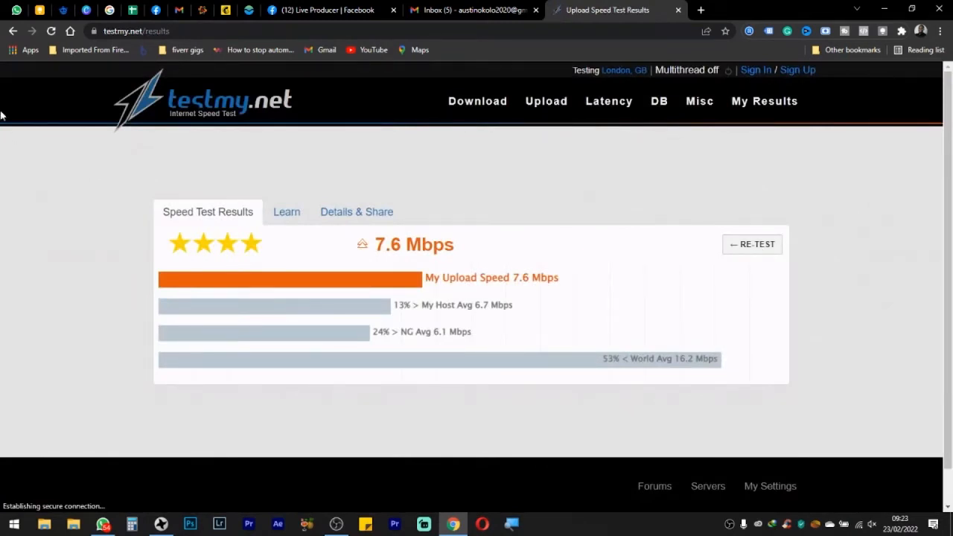
pyautogui.click(750, 246)
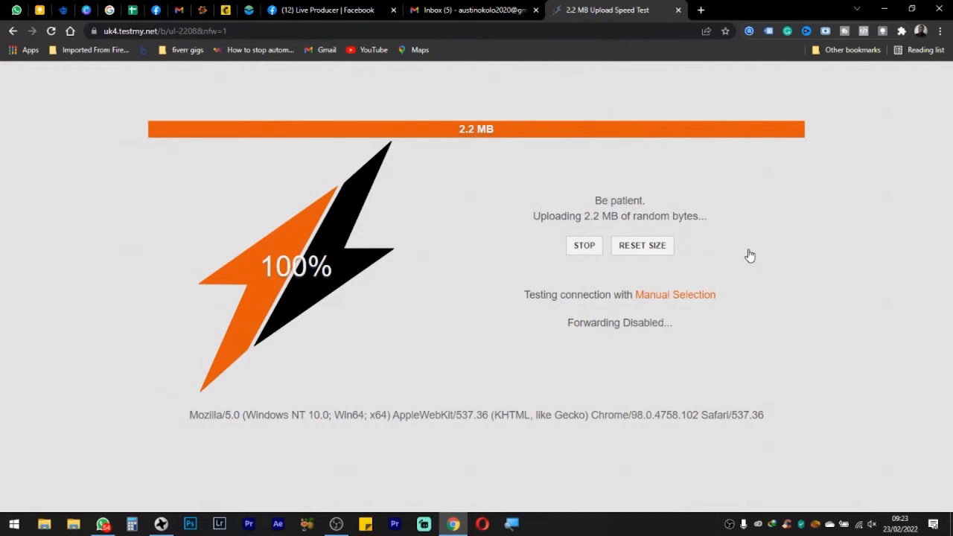
pyautogui.click(527, 268)
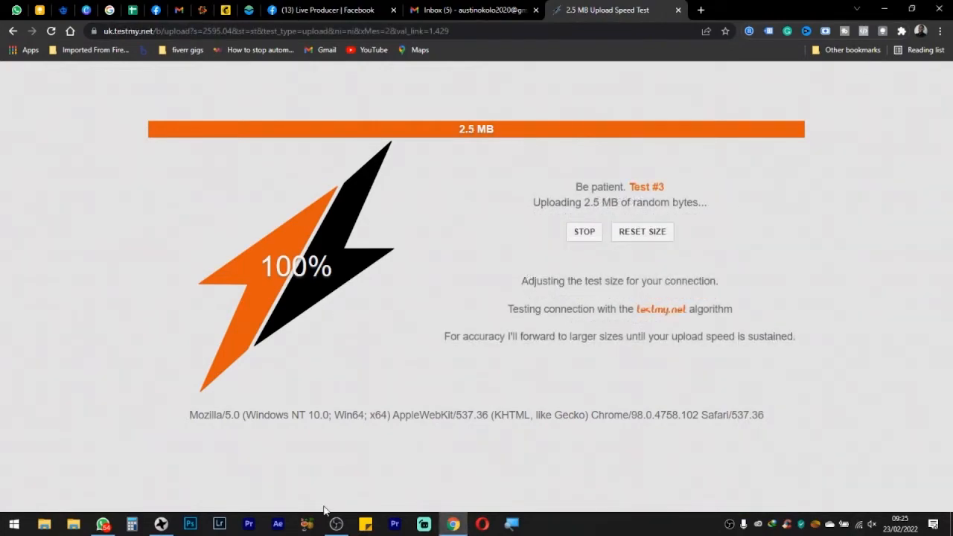
# Return to OBS Studio and set the streaming encoder's CPU usage preset to fast and its profile to high
pyautogui.click(336, 525)
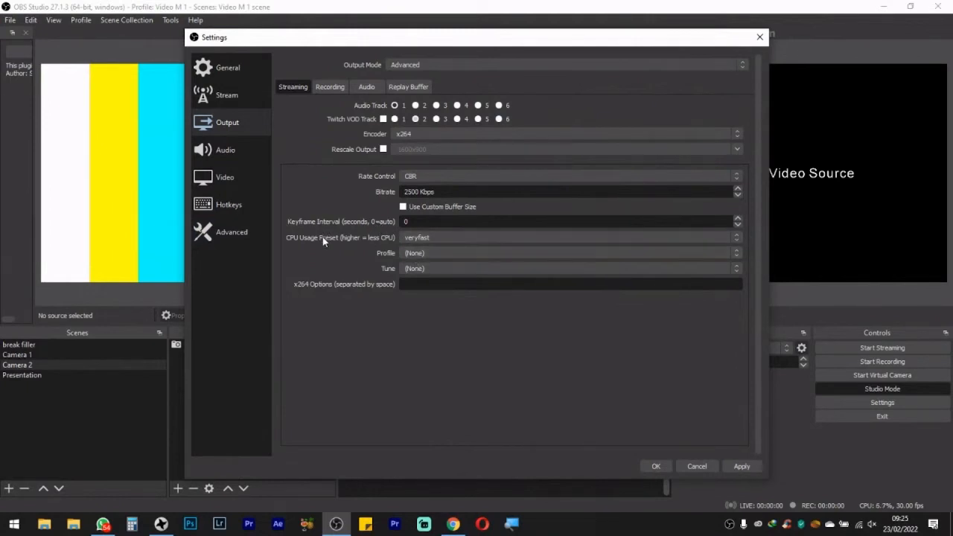
pyautogui.click(408, 239)
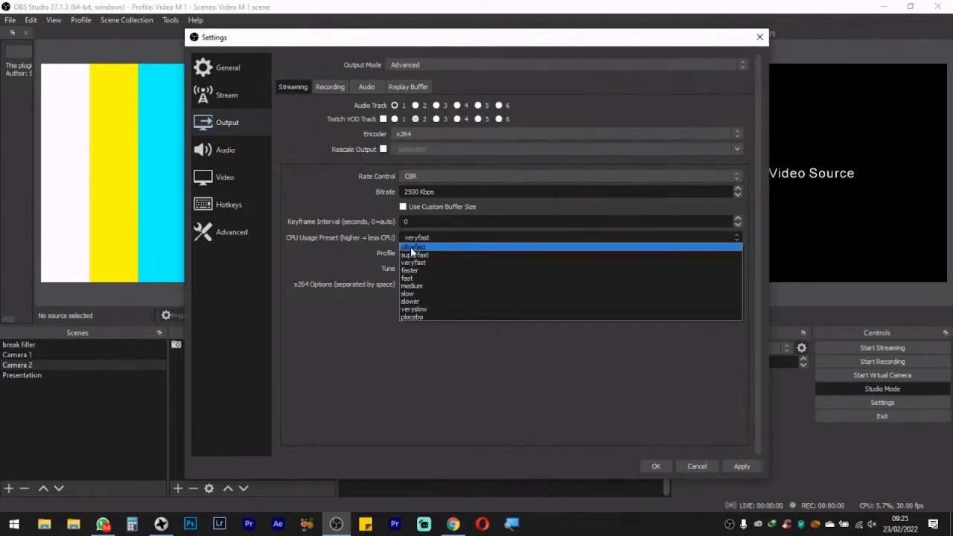
pyautogui.click(364, 247)
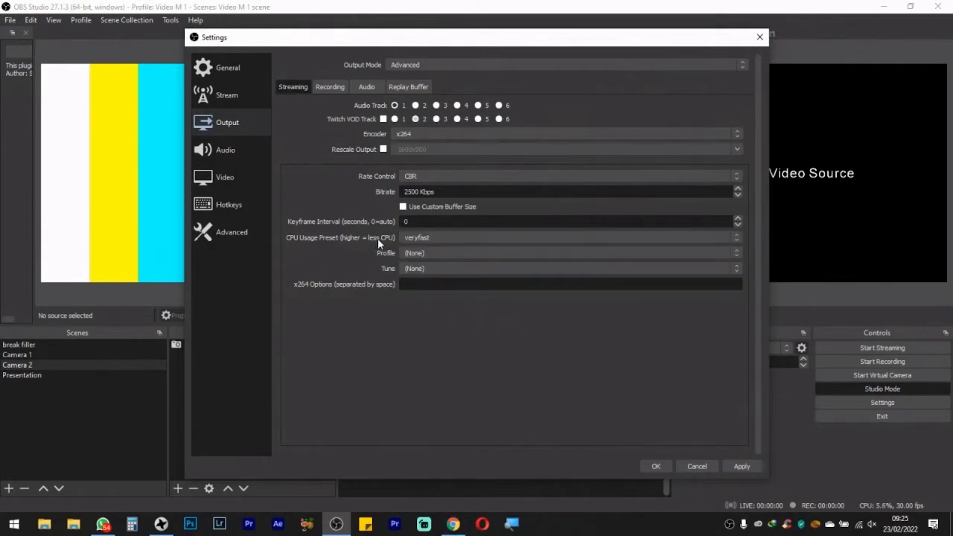
pyautogui.click(409, 238)
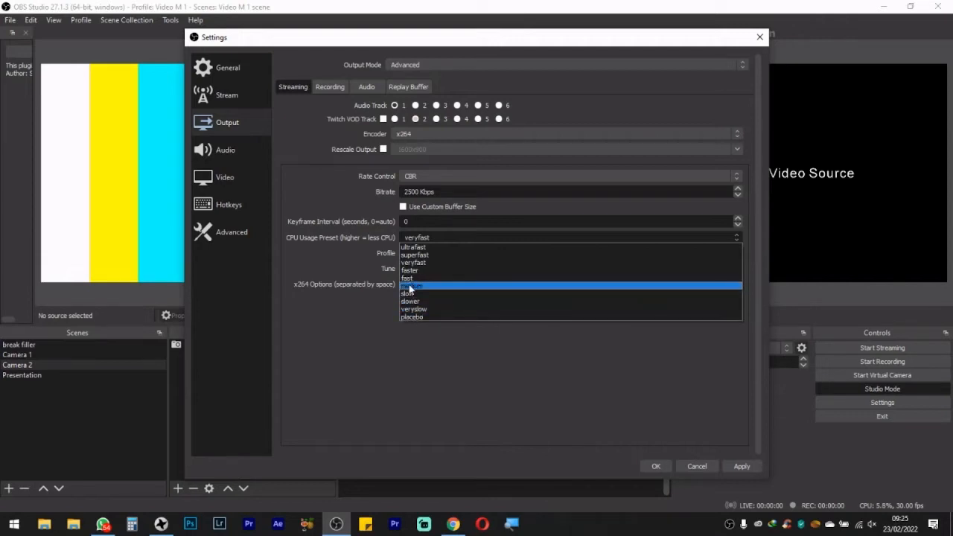
pyautogui.click(409, 277)
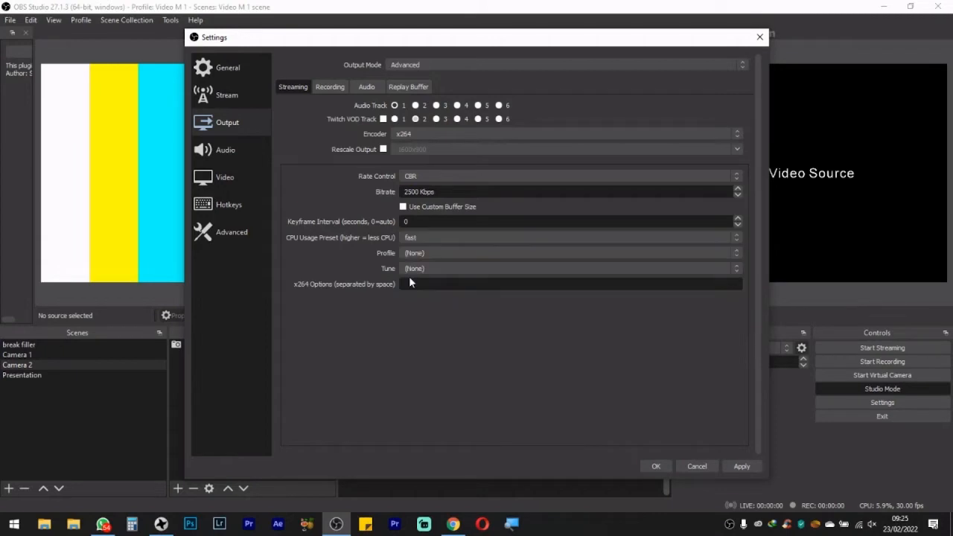
pyautogui.click(411, 254)
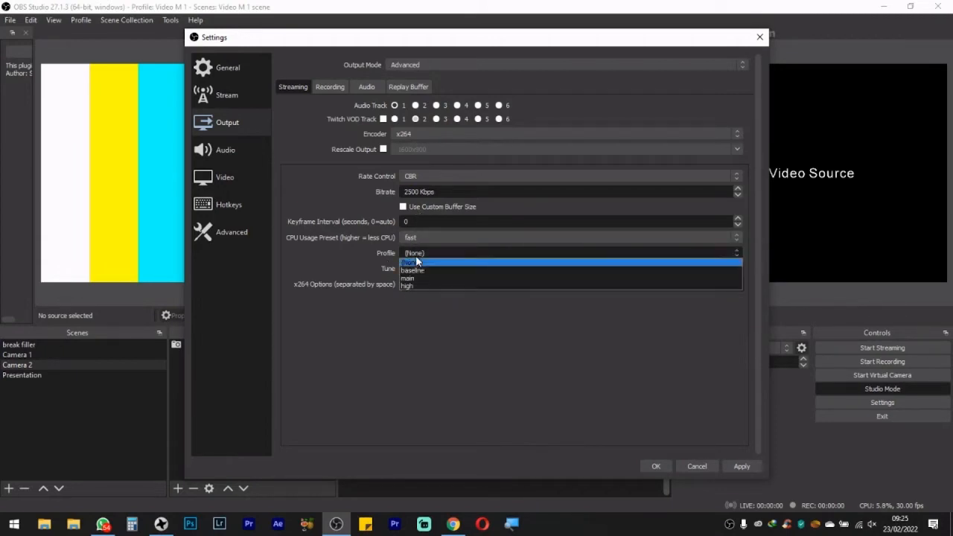
pyautogui.click(413, 286)
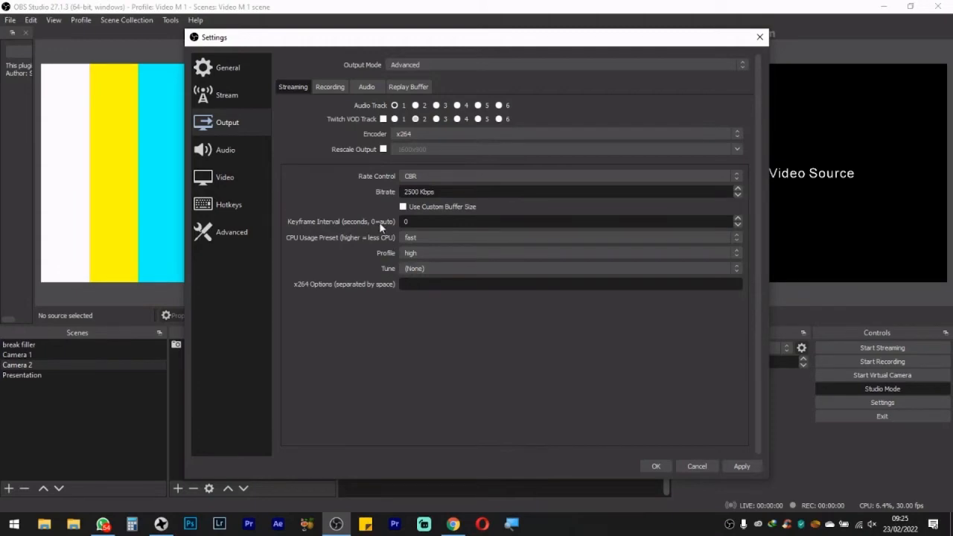
pyautogui.click(452, 523)
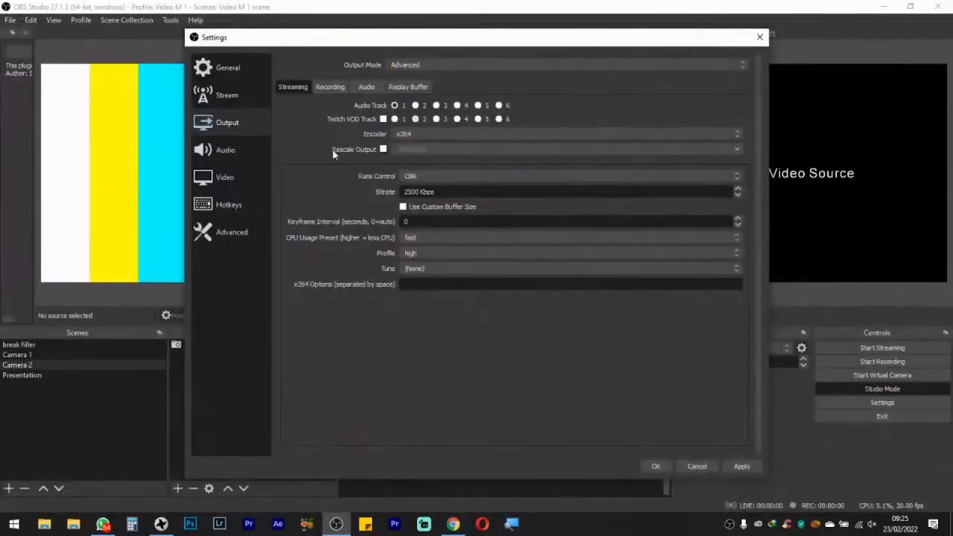
# Try the "(Use stream encoder)" option as the recording encoder
pyautogui.click(331, 87)
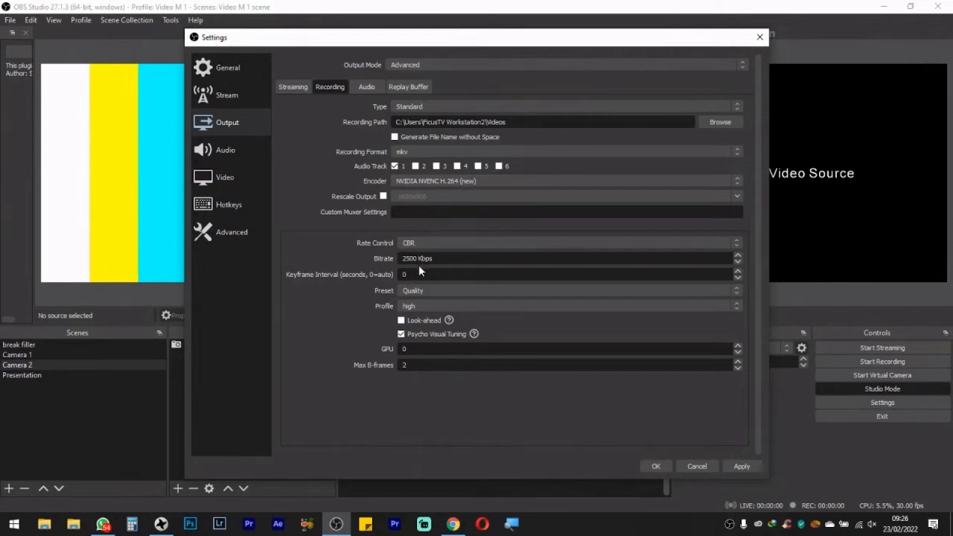
pyautogui.click(415, 183)
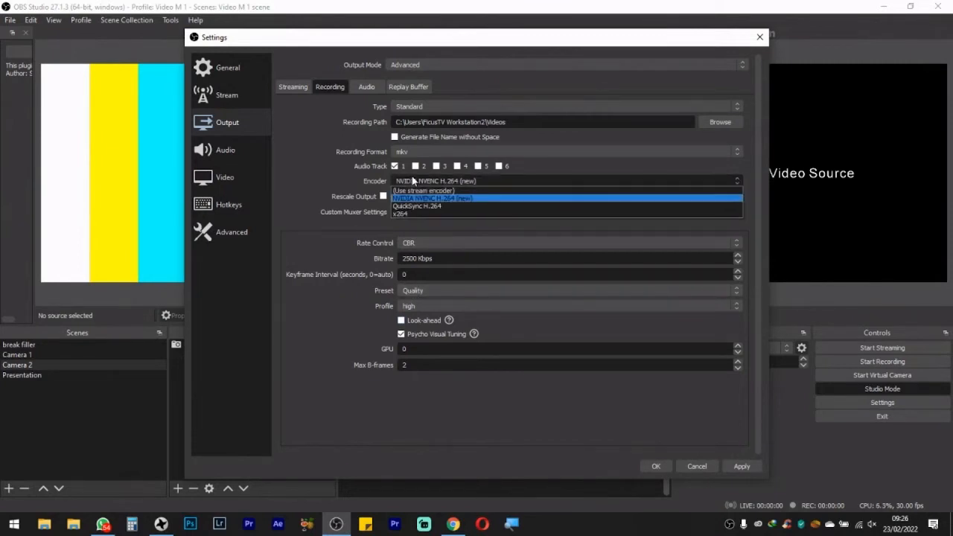
pyautogui.click(407, 191)
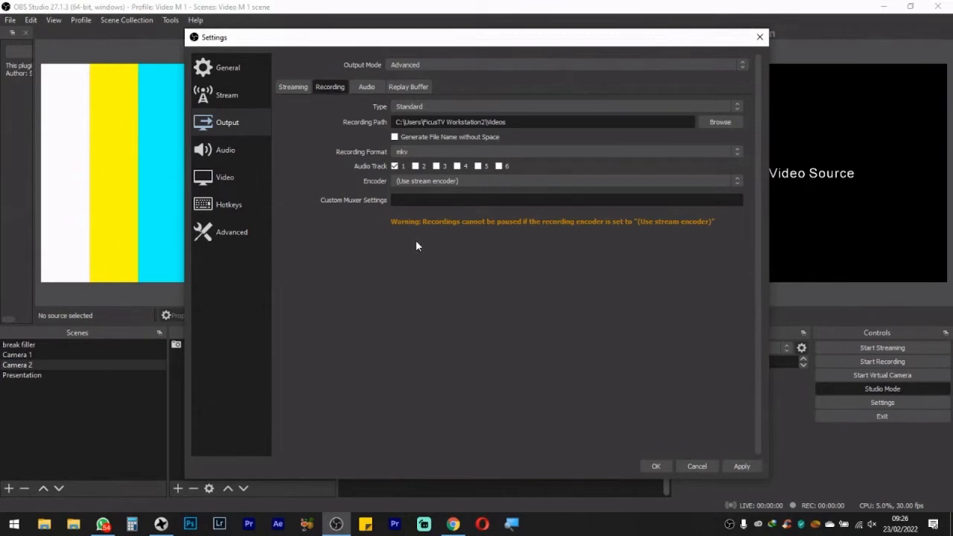
# Switch the recording type to Custom Output (FFmpeg) and return it to Standard
pyautogui.click(402, 109)
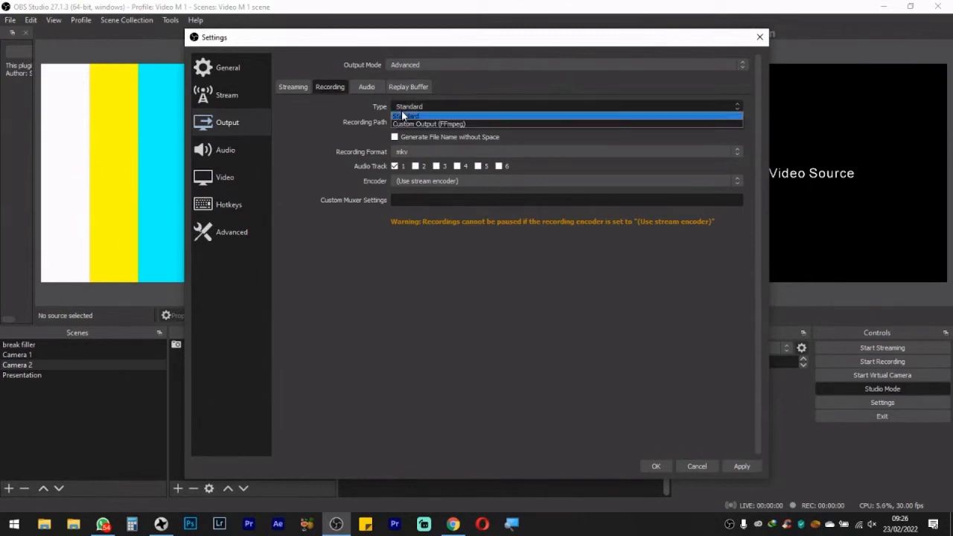
pyautogui.click(403, 124)
pyautogui.click(403, 105)
pyautogui.click(403, 113)
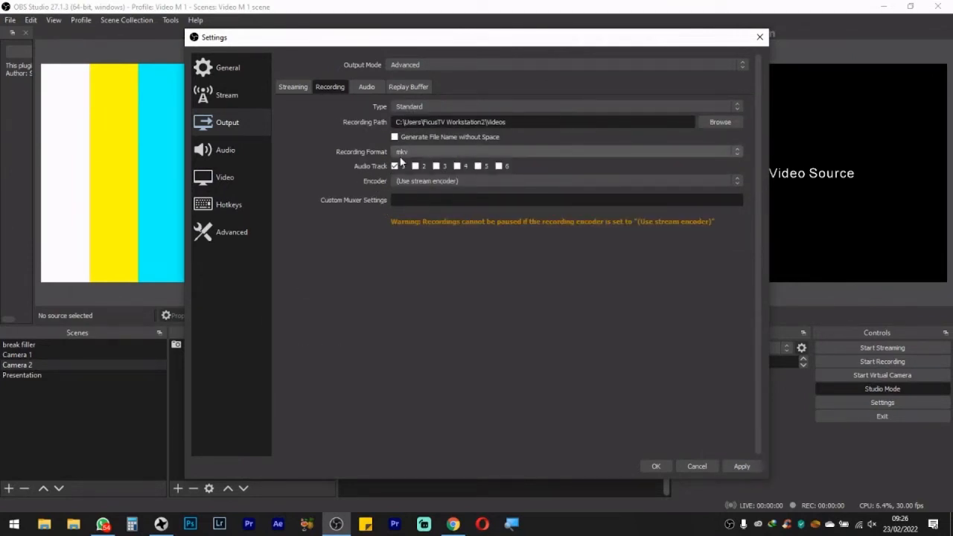
# Configure the recording output with the NVIDIA NVENC H.264 (new) encoder, a bitrate of 5000 Kbps and the Max Quality preset
pyautogui.click(404, 180)
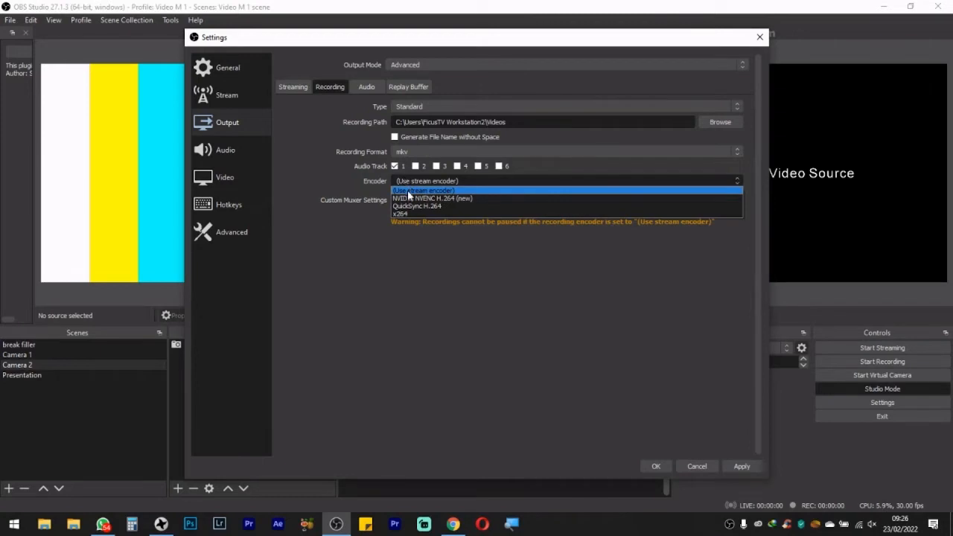
pyautogui.click(407, 199)
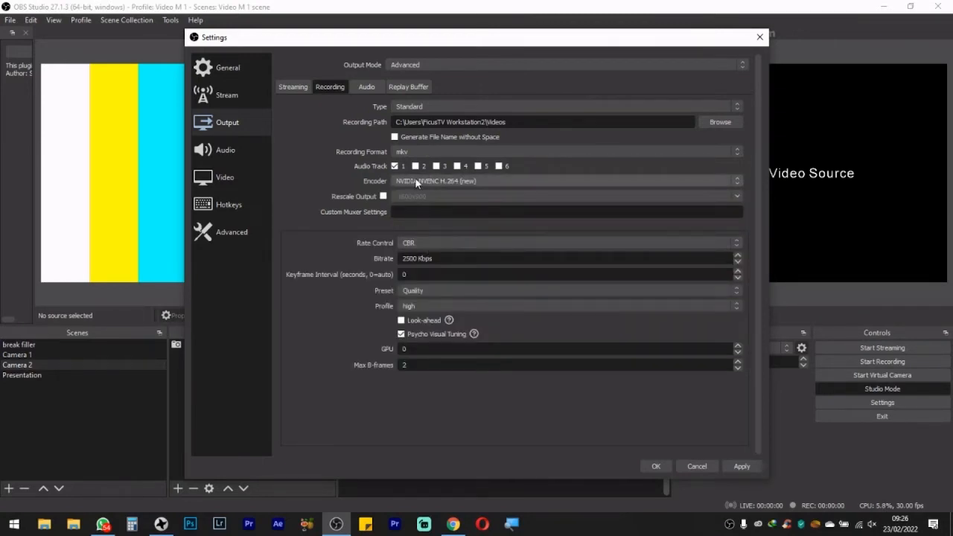
pyautogui.doubleClick(412, 260)
pyautogui.write('4000')
pyautogui.press('BackSpace')
pyautogui.press('BackSpace')
pyautogui.press('BackSpace')
pyautogui.press('BackSpace')
pyautogui.write('5000')
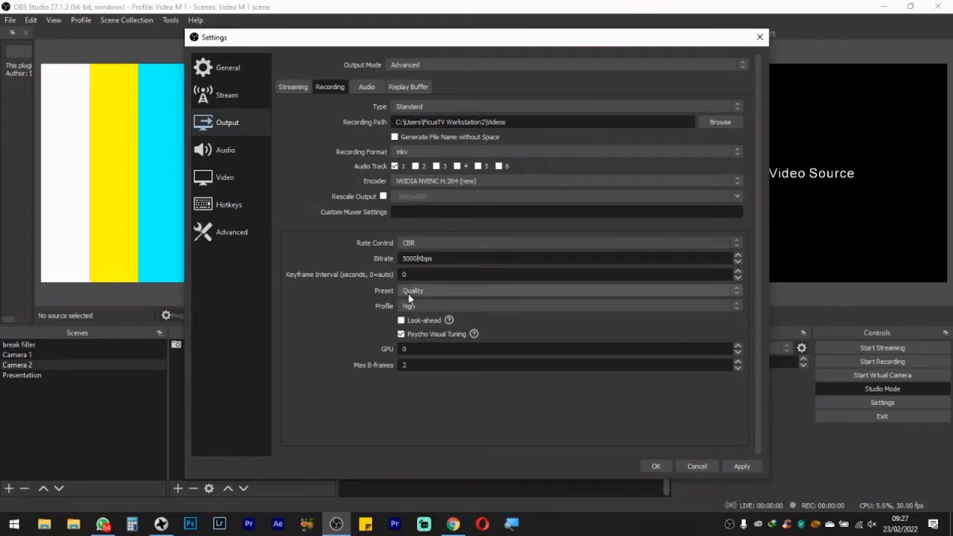
pyautogui.click(411, 292)
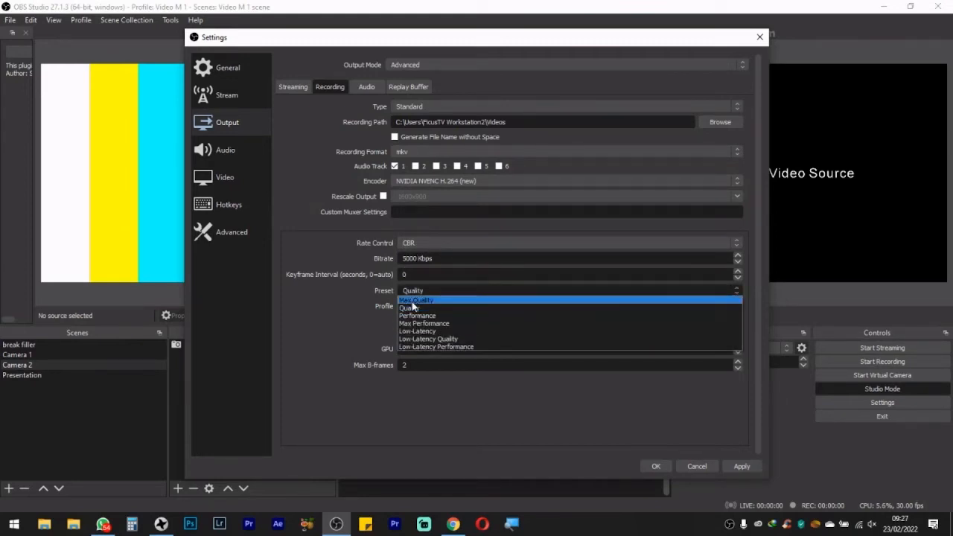
pyautogui.click(412, 300)
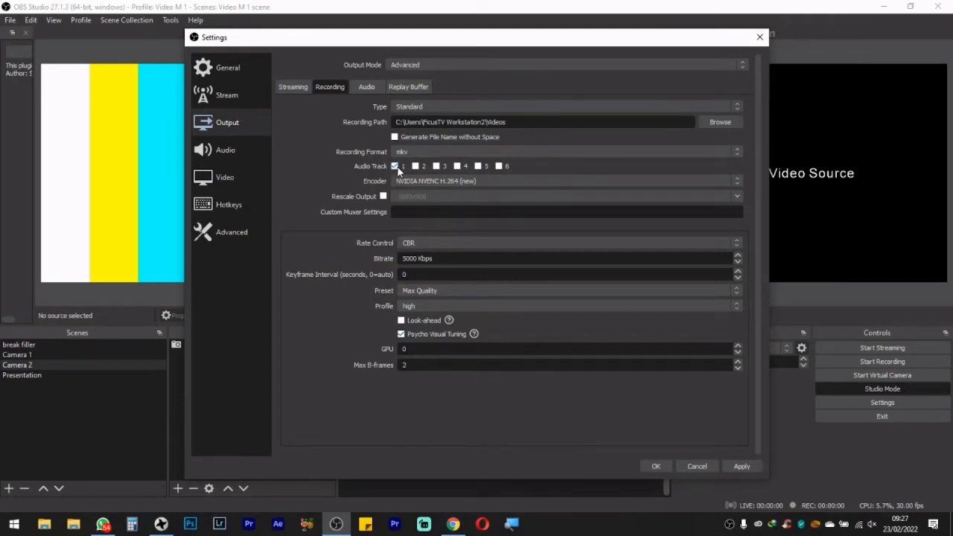
# Review the audio bitrates of the output tracks against the audio track selection for streaming
pyautogui.click(366, 87)
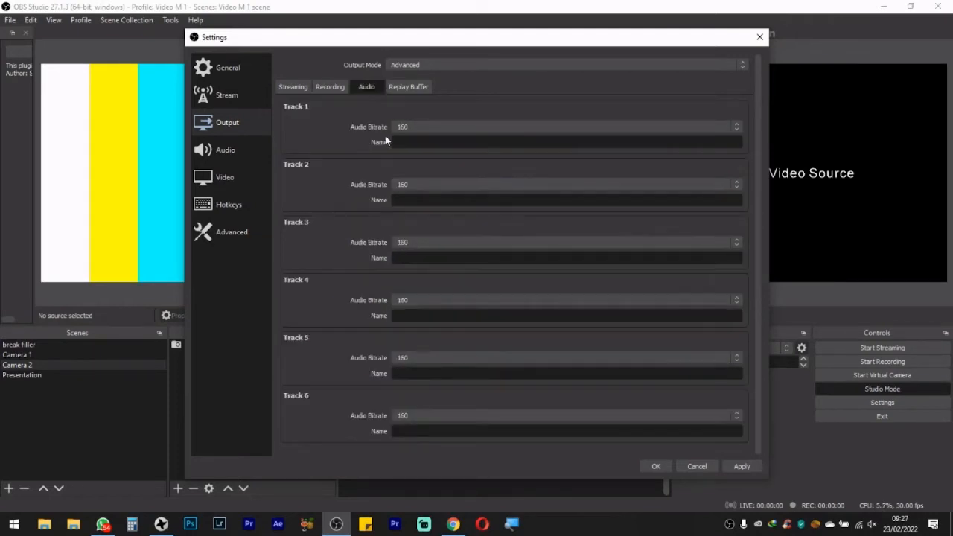
pyautogui.click(293, 86)
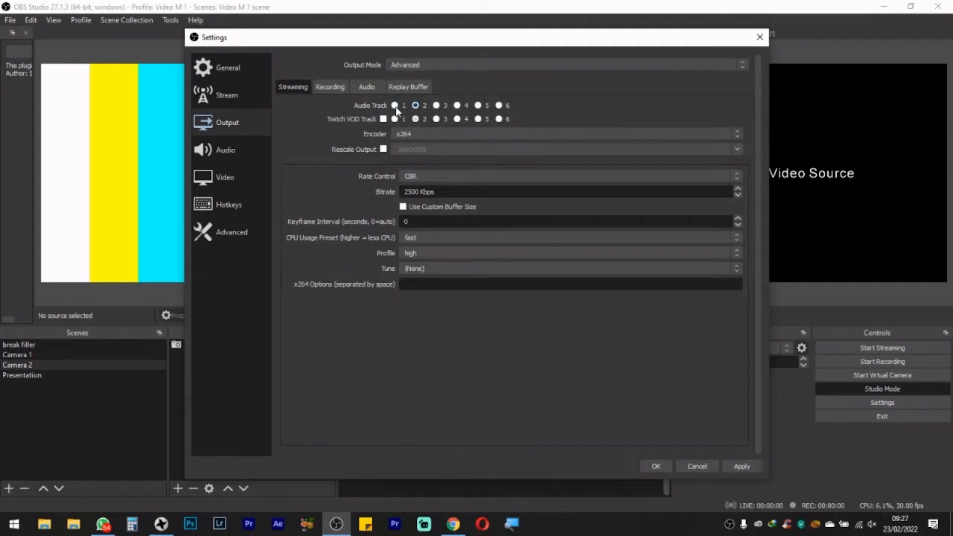
pyautogui.click(367, 87)
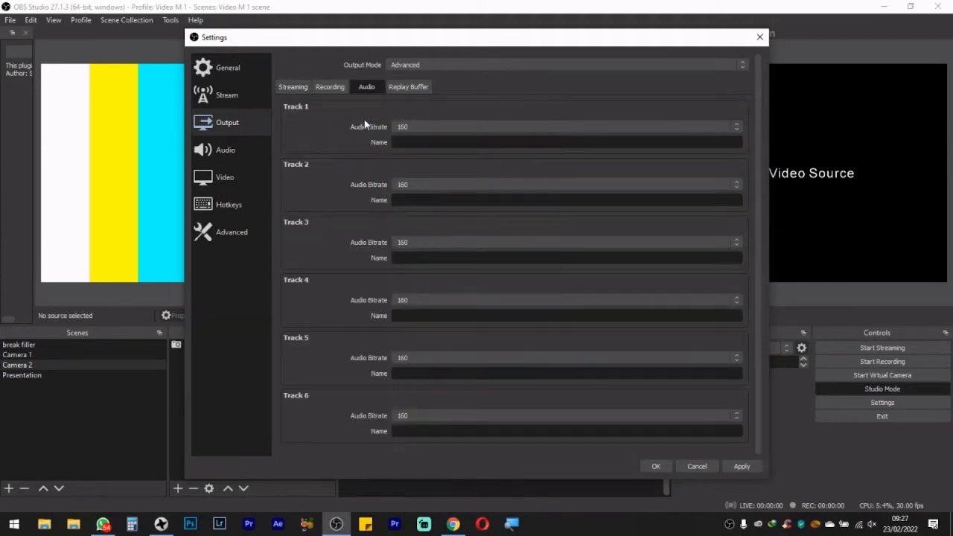
# Check the bitrate options for audio Track 1 against the audio tracks selected for streaming and recording
pyautogui.click(407, 128)
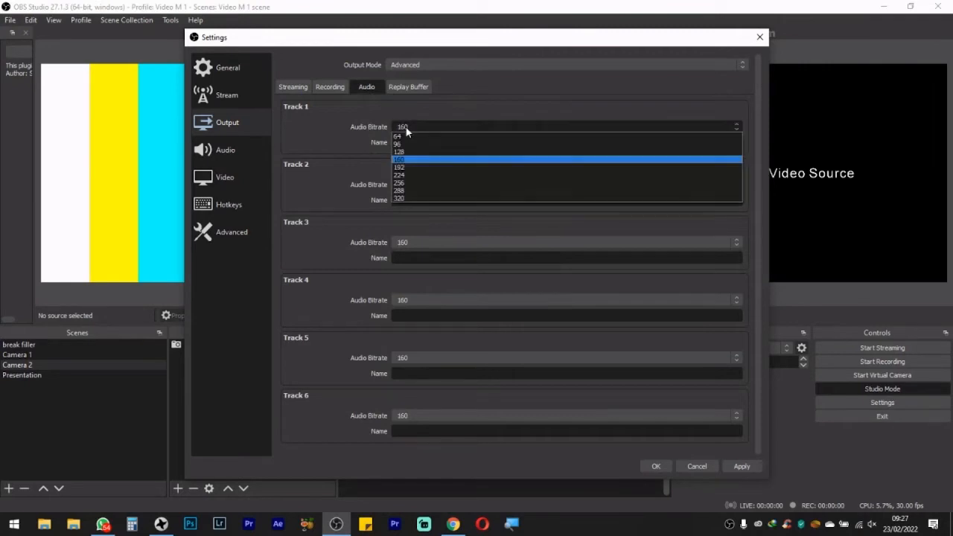
pyautogui.click(406, 130)
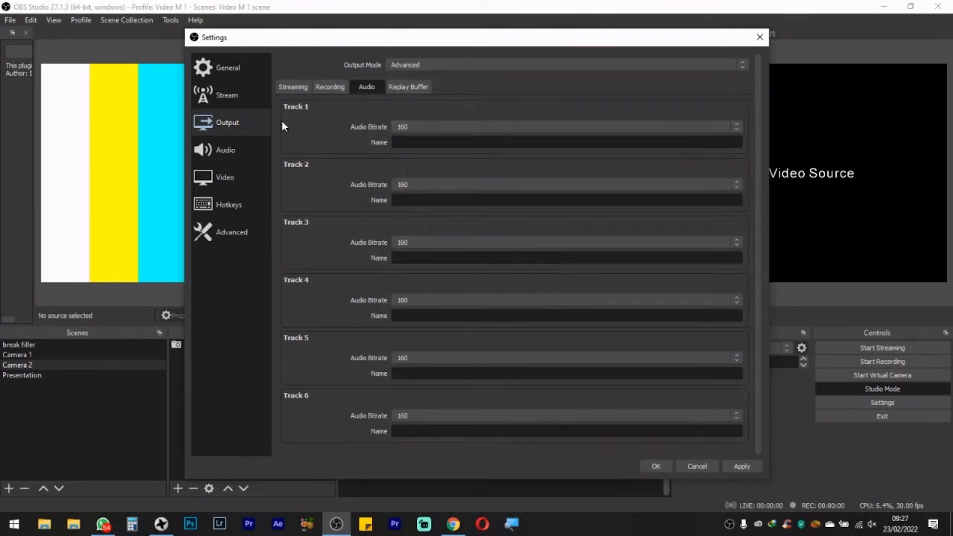
pyautogui.click(291, 87)
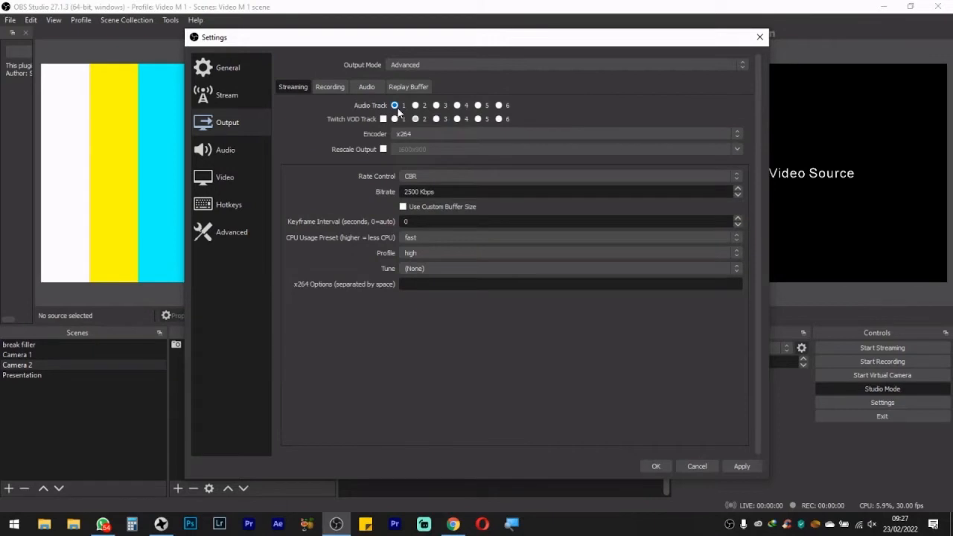
pyautogui.click(331, 87)
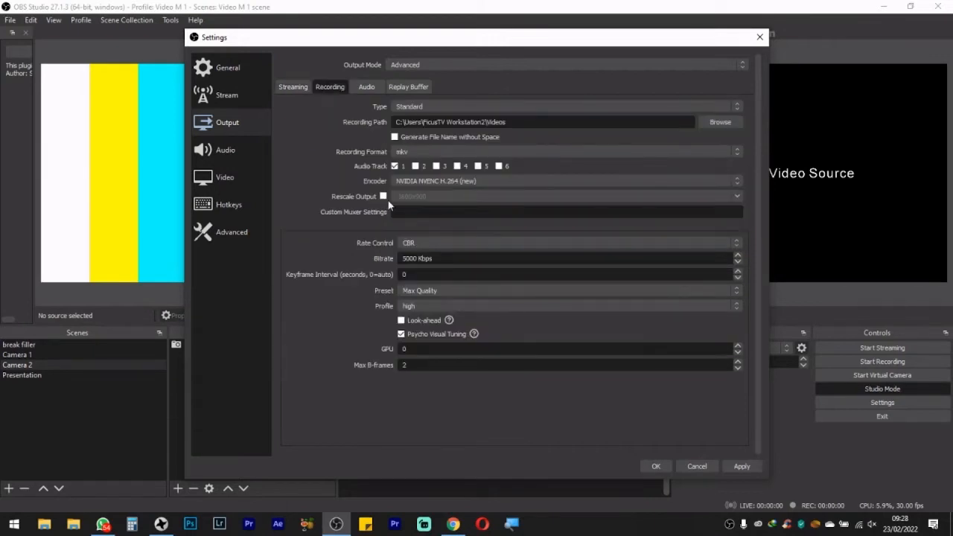
pyautogui.click(368, 87)
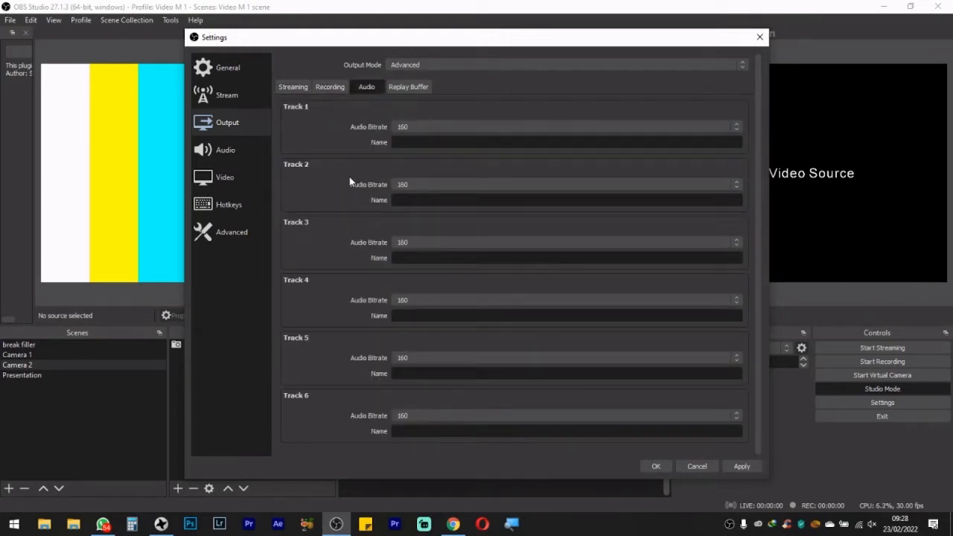
# Switch the recording output from audio track 1 to audio track 2
pyautogui.click(327, 87)
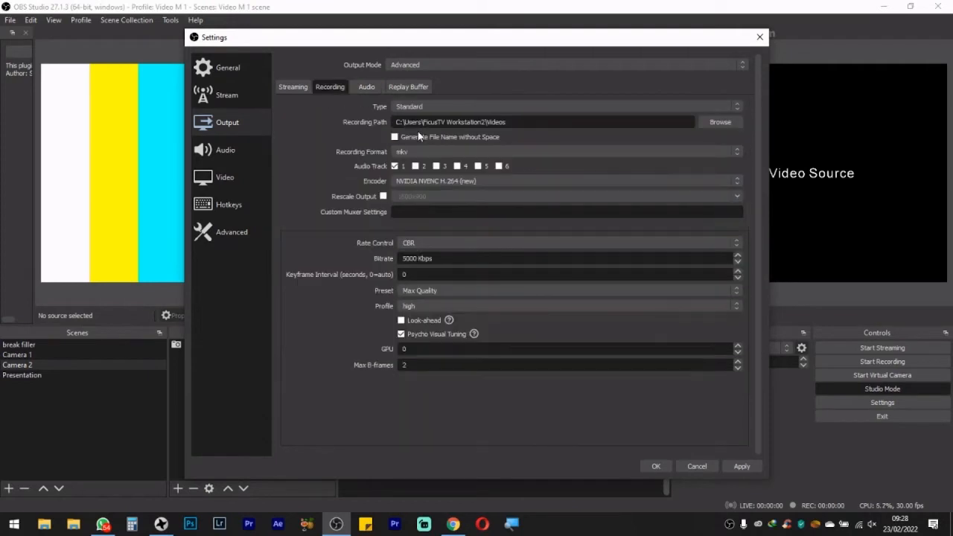
pyautogui.click(395, 166)
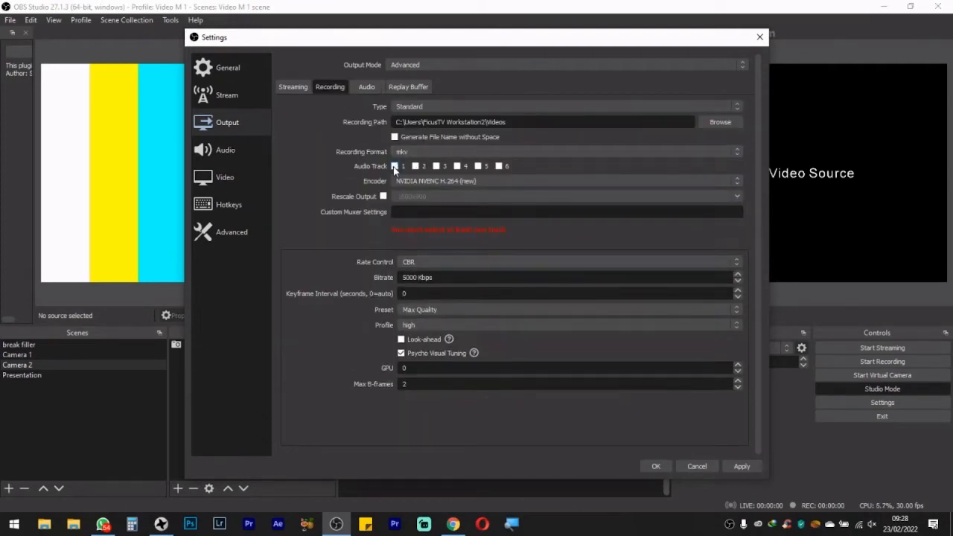
pyautogui.click(415, 166)
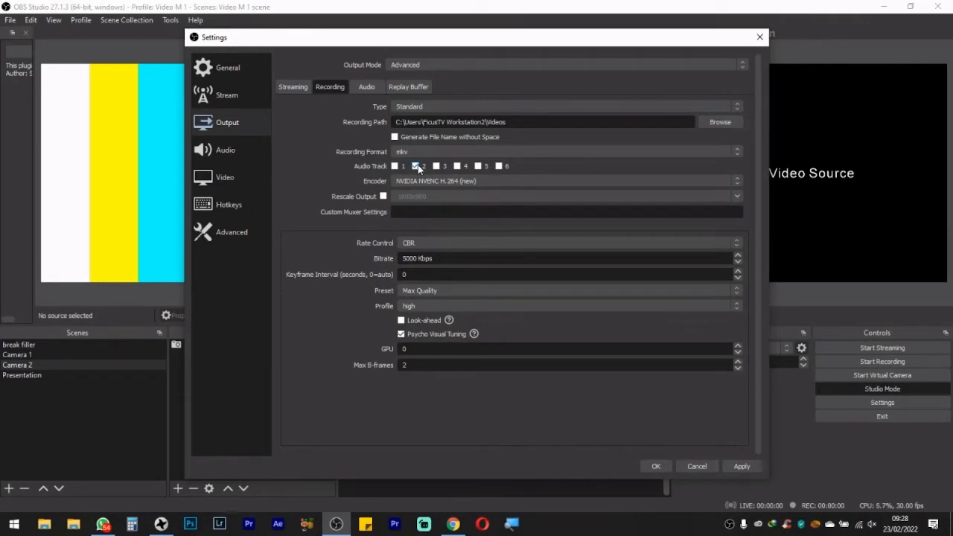
# Set the audio bitrate of Track 2 to 320 and apply the output settings
pyautogui.click(366, 87)
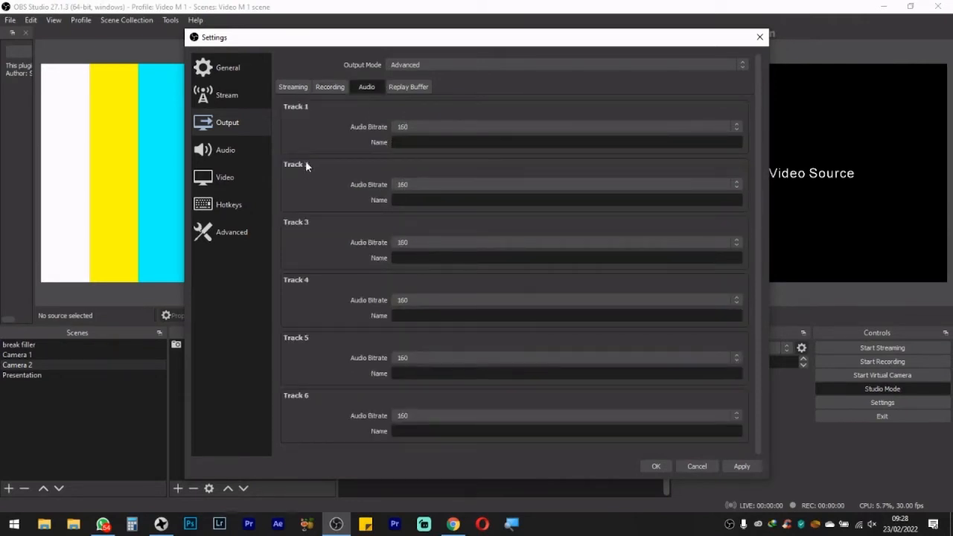
pyautogui.click(410, 183)
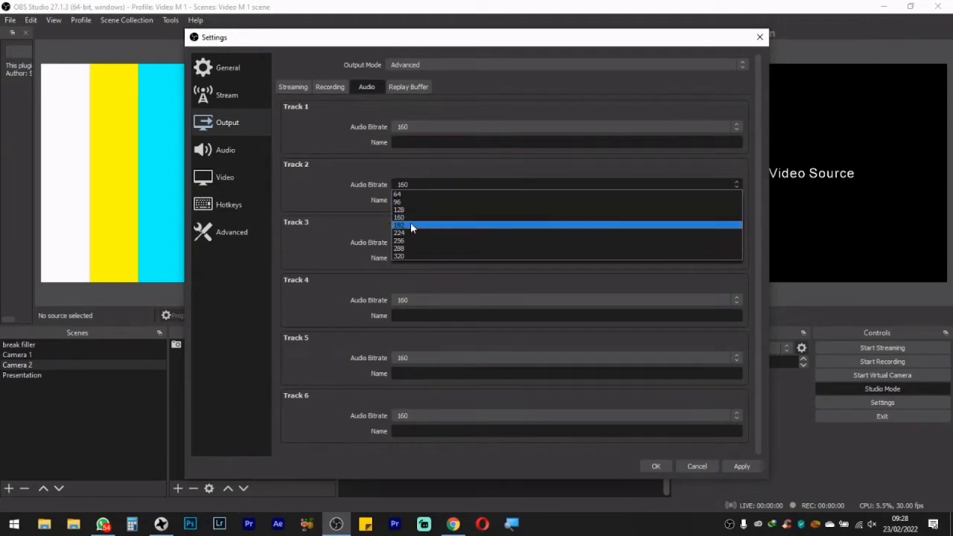
pyautogui.click(399, 256)
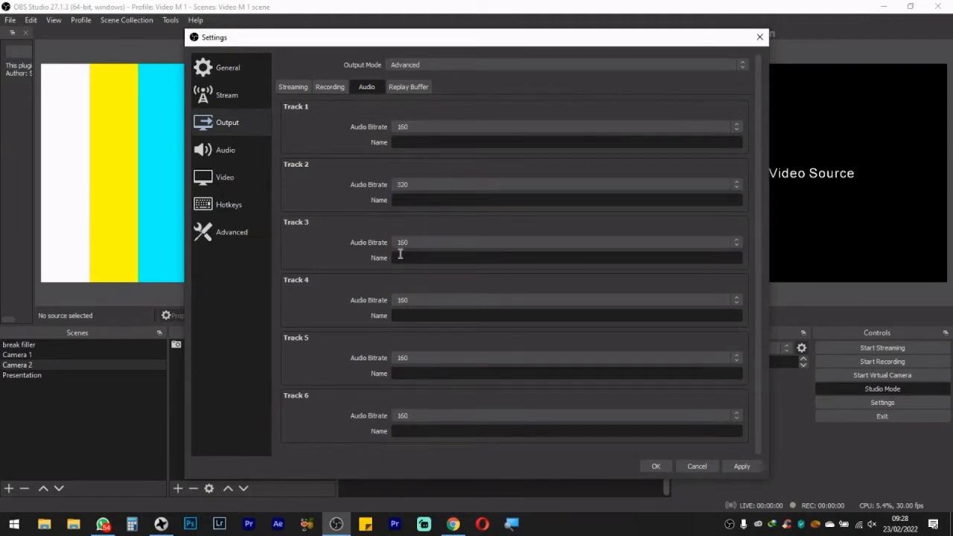
pyautogui.click(740, 465)
# Switch to Chrome and check the Wi-Fi connection in use during the testmy.net upload speed test
pyautogui.click(453, 524)
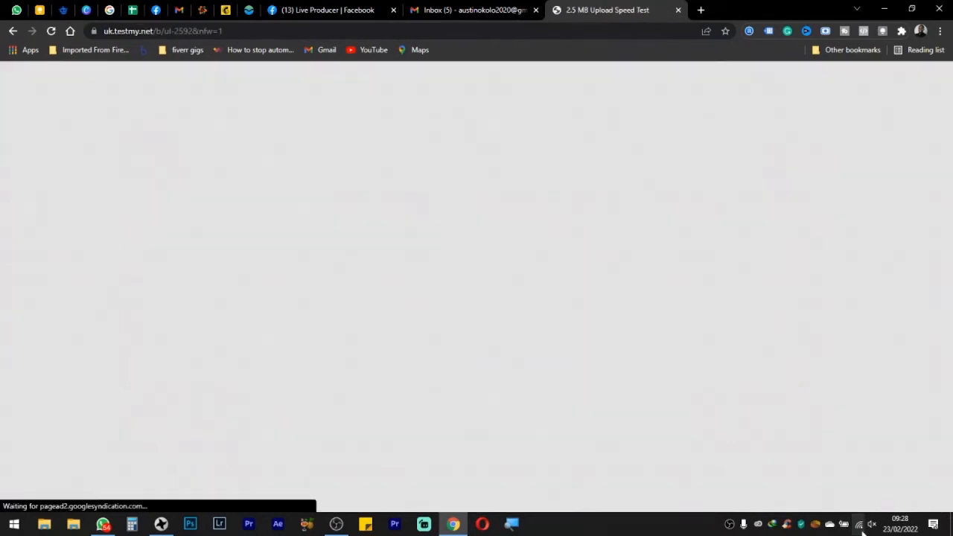
pyautogui.click(860, 526)
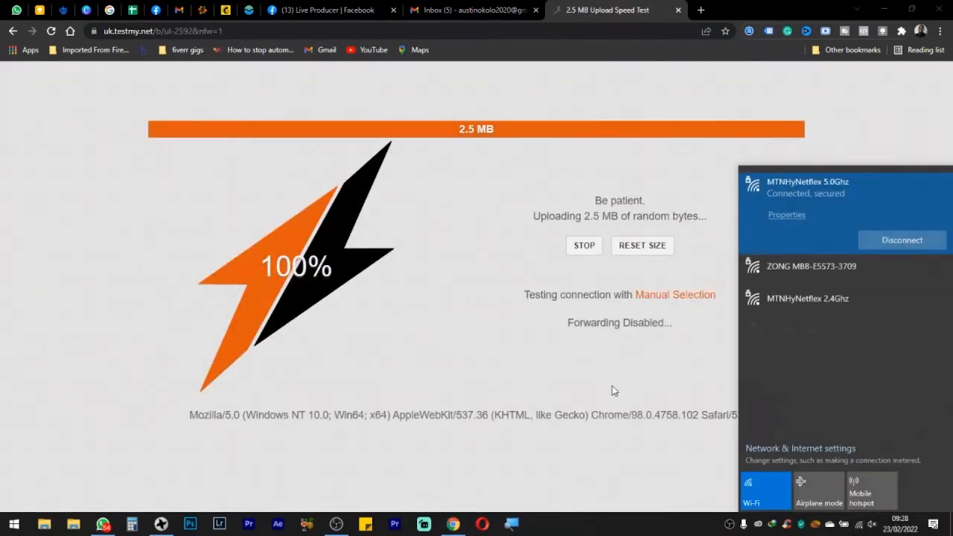
pyautogui.click(606, 390)
# Review the recording and streaming output settings in OBS Studio and rerun the testmy.net upload speed test in Chrome
pyautogui.click(336, 524)
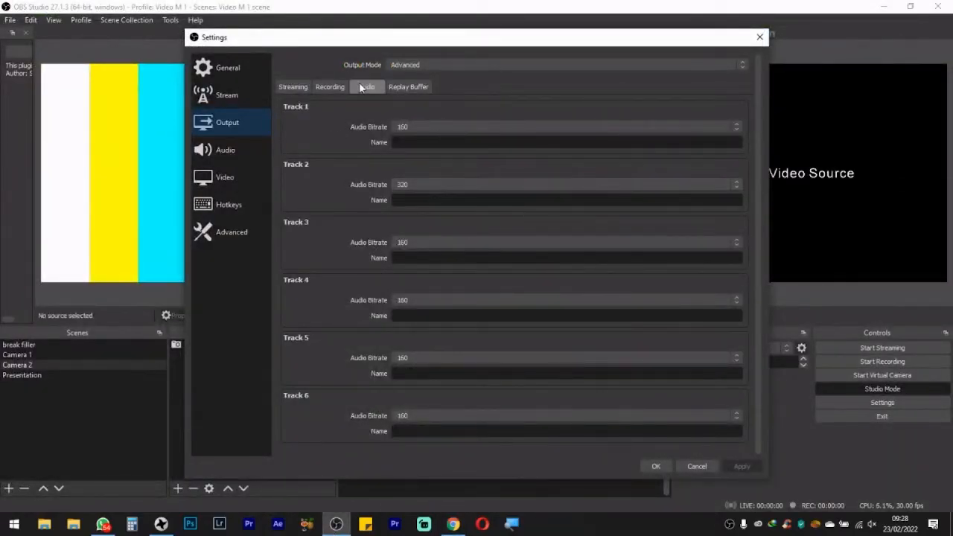
pyautogui.click(330, 88)
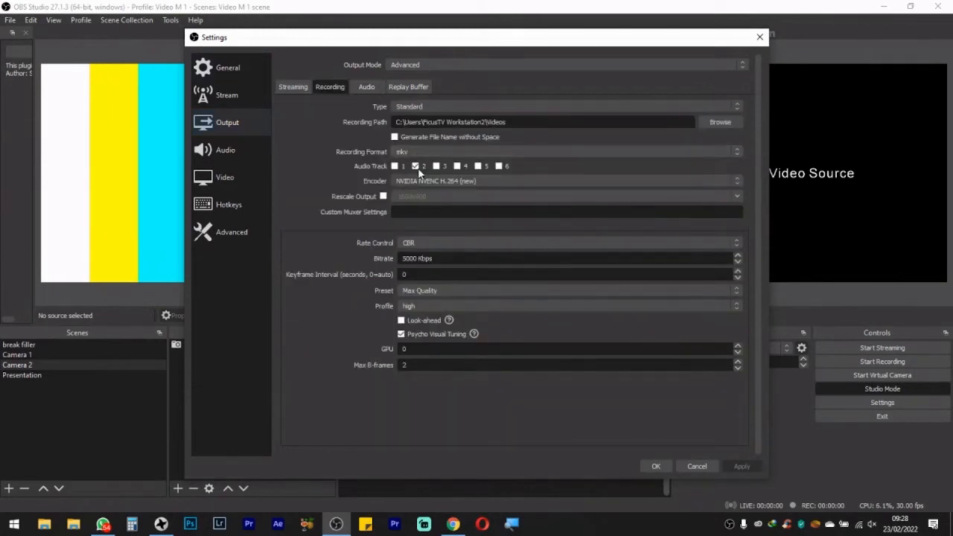
pyautogui.click(294, 87)
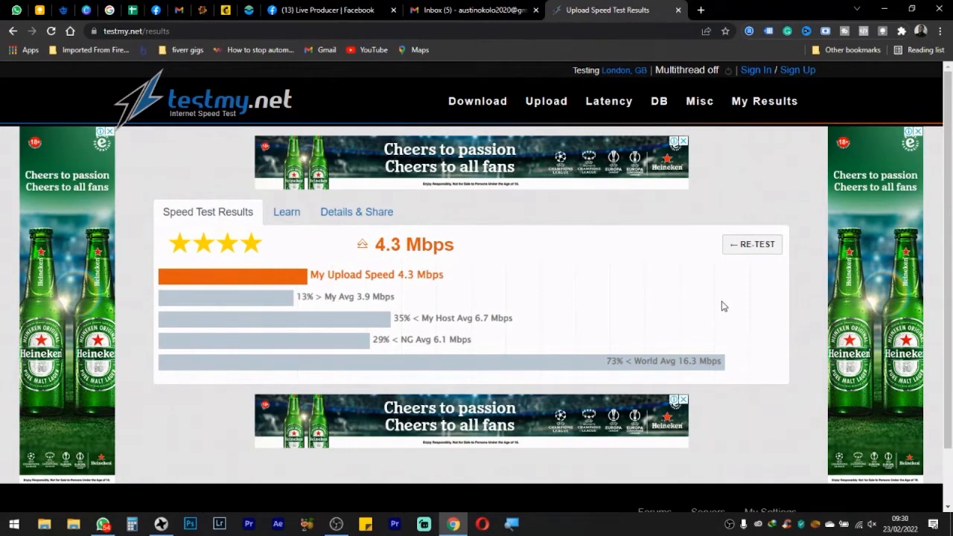
pyautogui.click(747, 245)
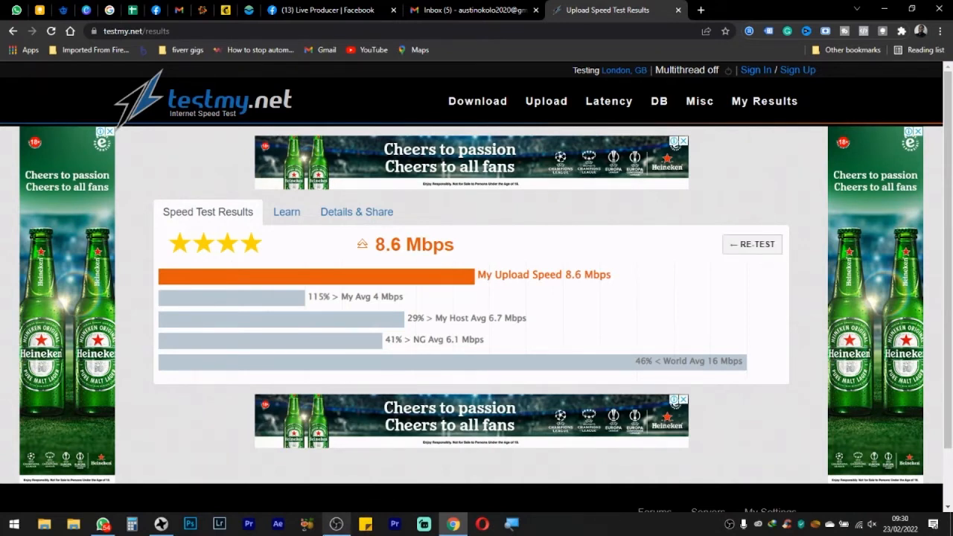
# Return to OBS Studio and set the streaming bitrate to 1500 Kbps
pyautogui.click(336, 524)
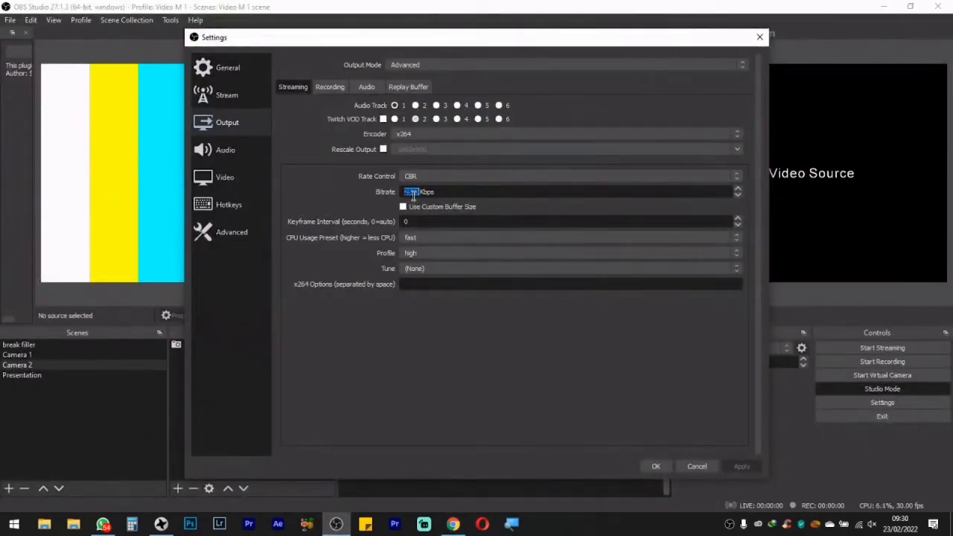
pyautogui.doubleClick(414, 196)
pyautogui.write('1500')
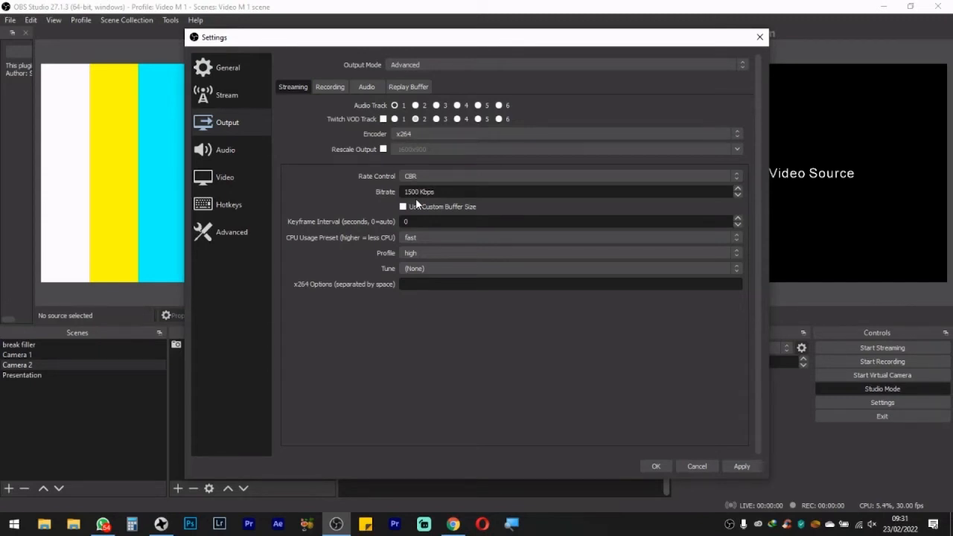
# Compare the recording and streaming bitrates and repeat the upload speed test in Chrome
pyautogui.click(332, 87)
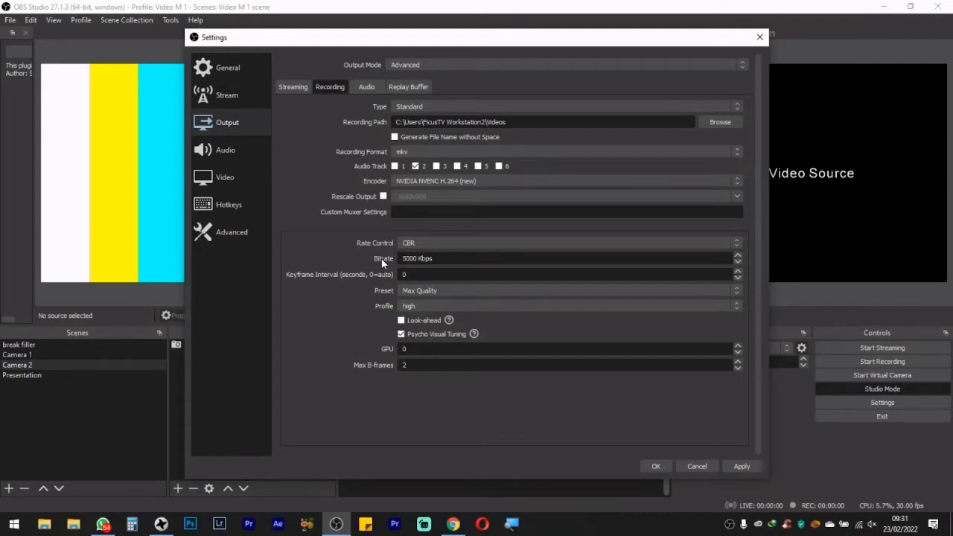
pyautogui.click(303, 90)
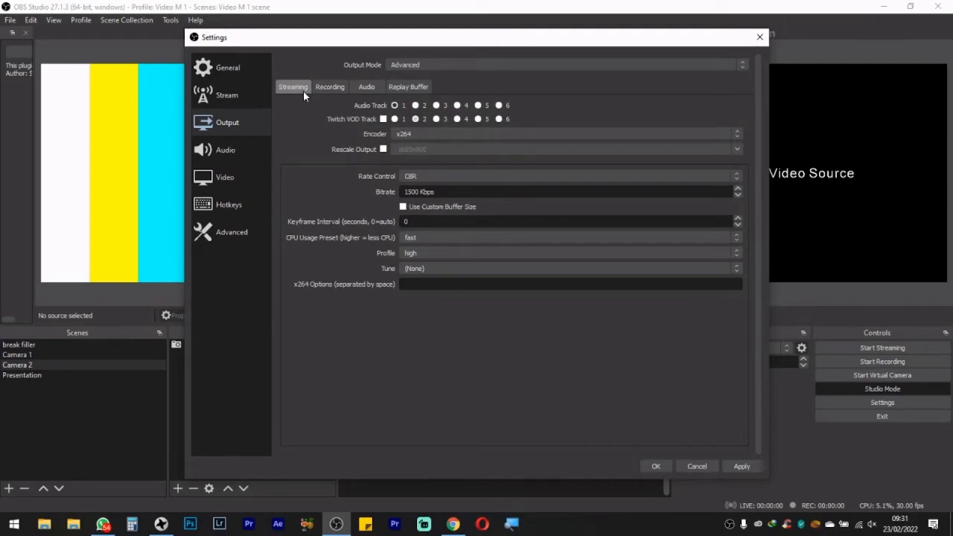
pyautogui.click(453, 524)
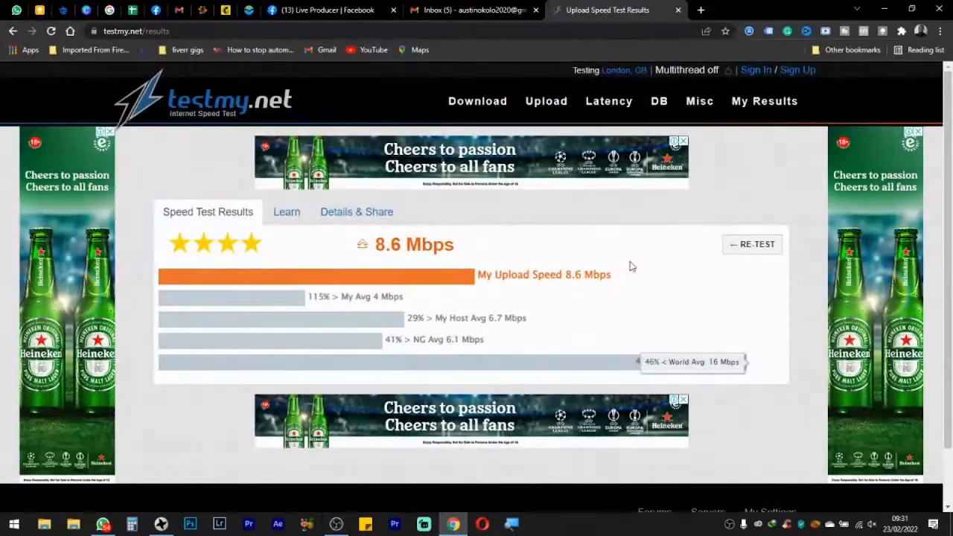
pyautogui.click(743, 249)
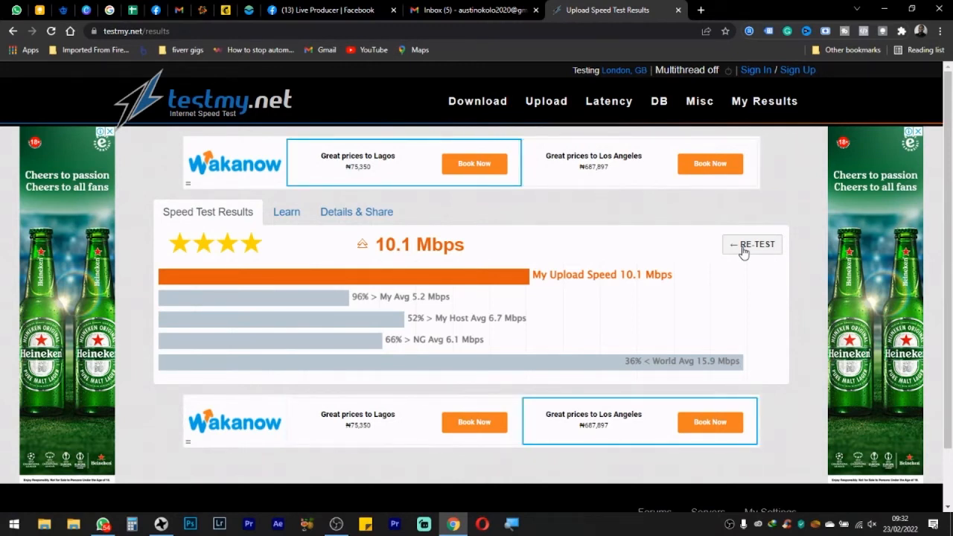
# Return to OBS Studio, assign Microphone (USB2.0 Device) to Mic/Auxiliary Audio and save the settings
pyautogui.click(336, 524)
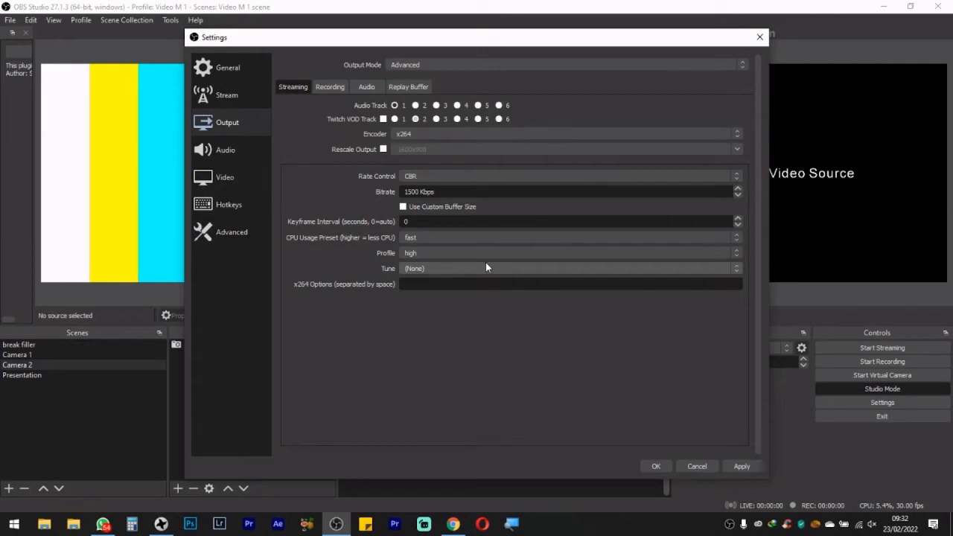
pyautogui.click(216, 98)
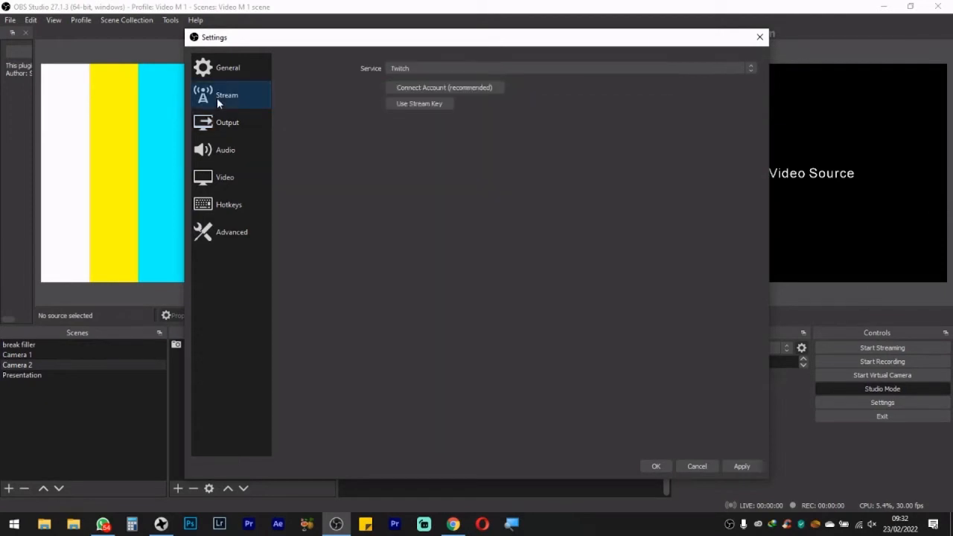
pyautogui.click(218, 155)
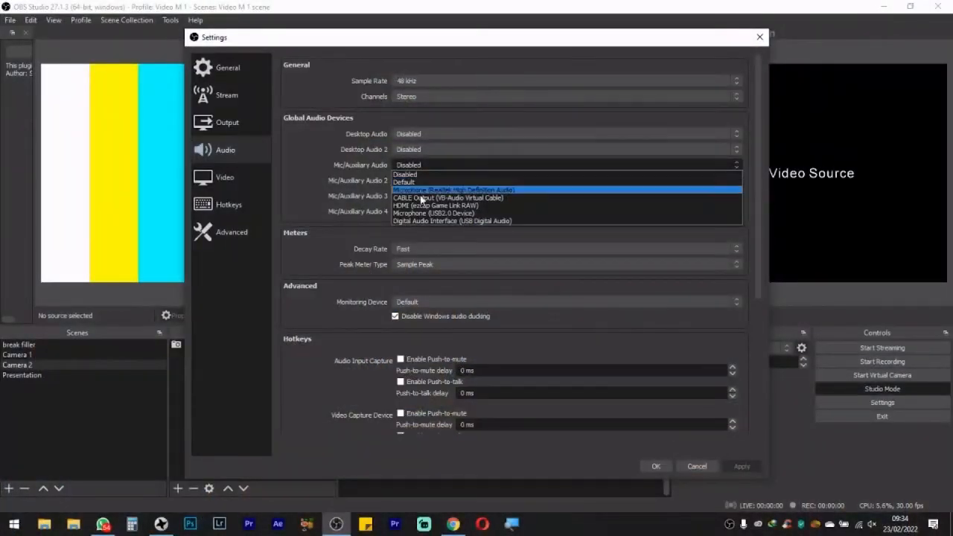
pyautogui.click(514, 526)
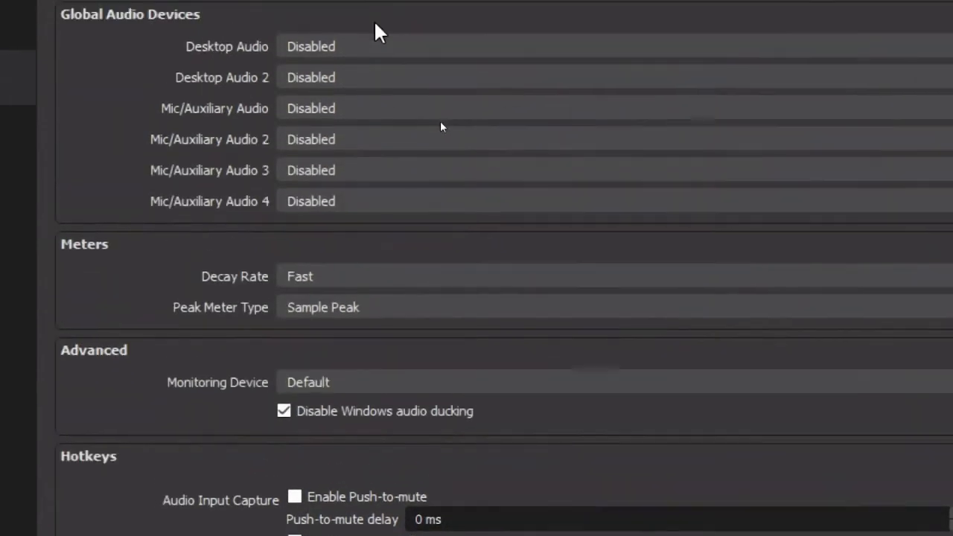
pyautogui.click(309, 112)
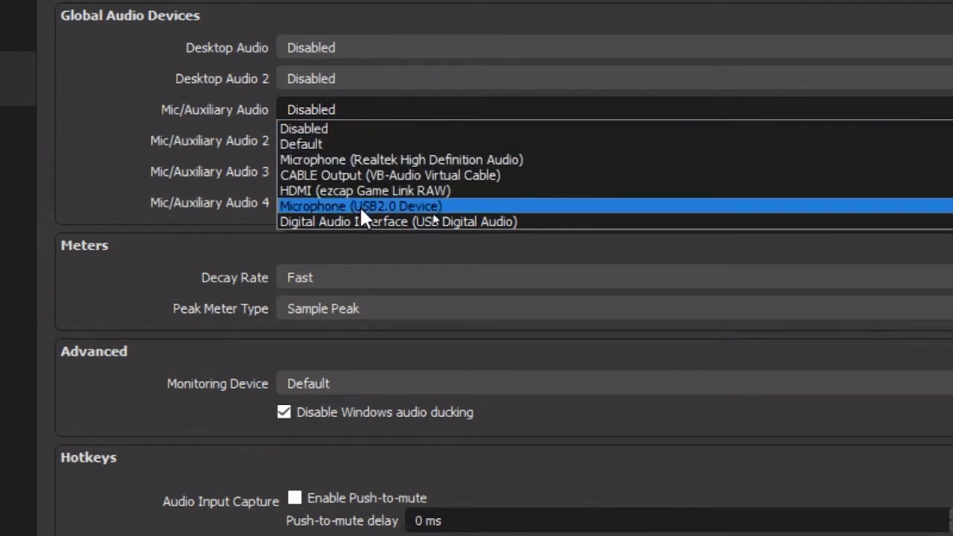
pyautogui.click(413, 208)
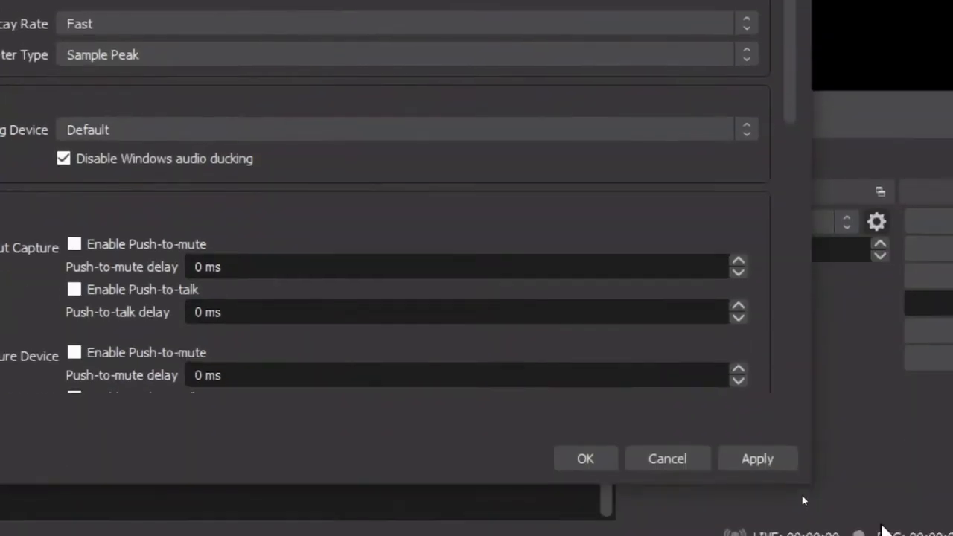
pyautogui.click(737, 456)
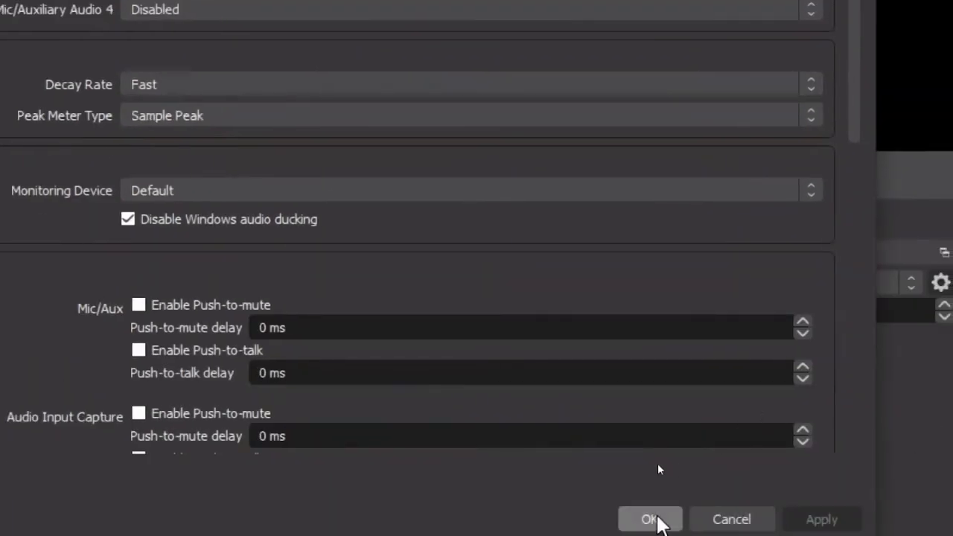
pyautogui.click(653, 519)
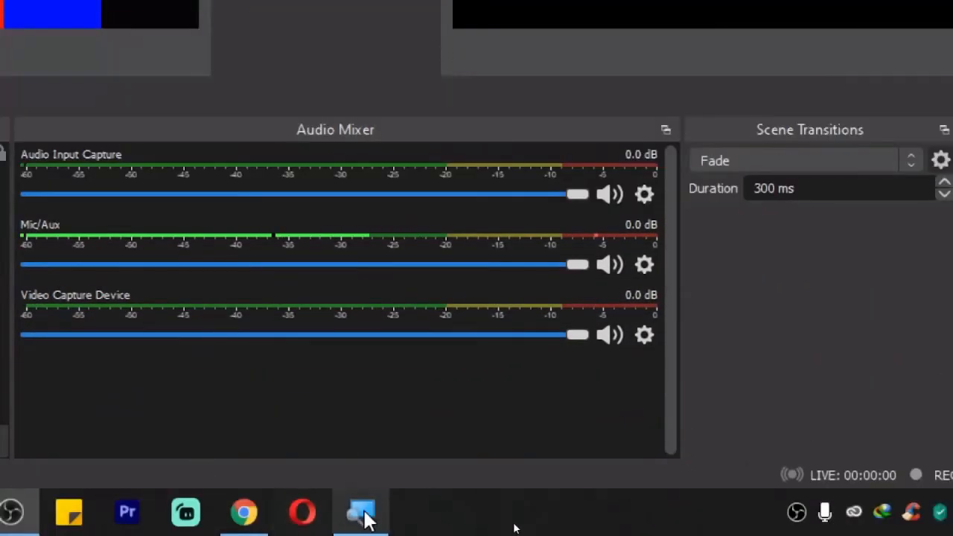
# Close the Windows Magnifier and reopen the audio settings to check the global audio devices
pyautogui.moveTo(356, 495)
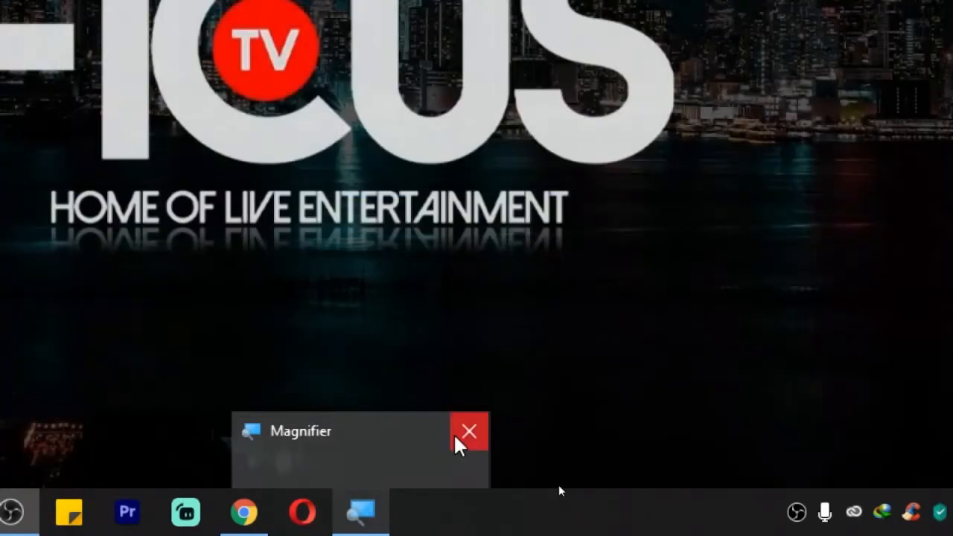
pyautogui.click(466, 434)
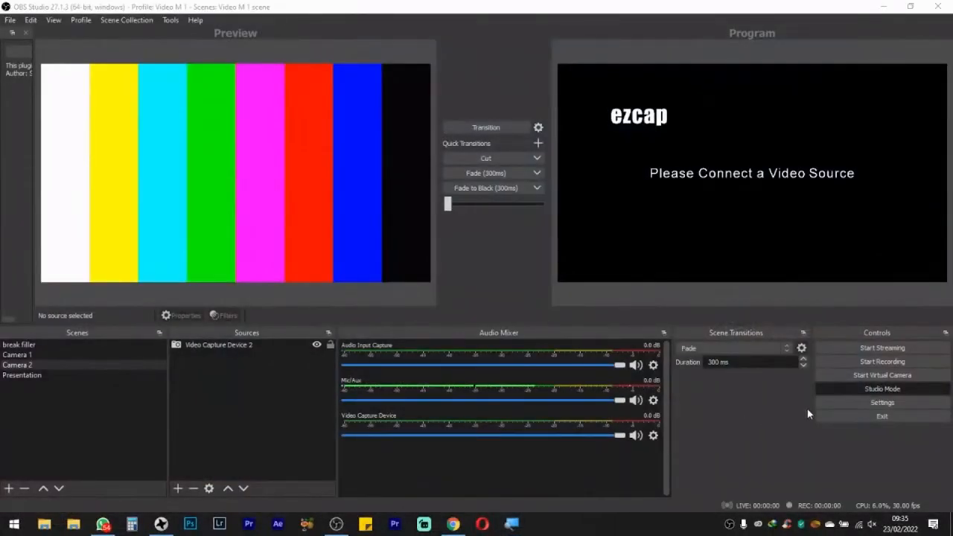
pyautogui.click(835, 406)
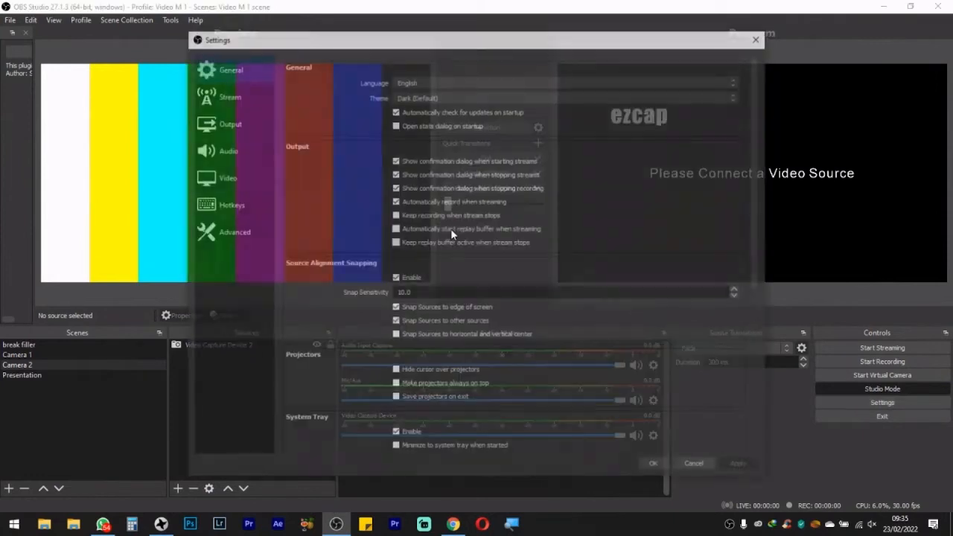
pyautogui.click(257, 156)
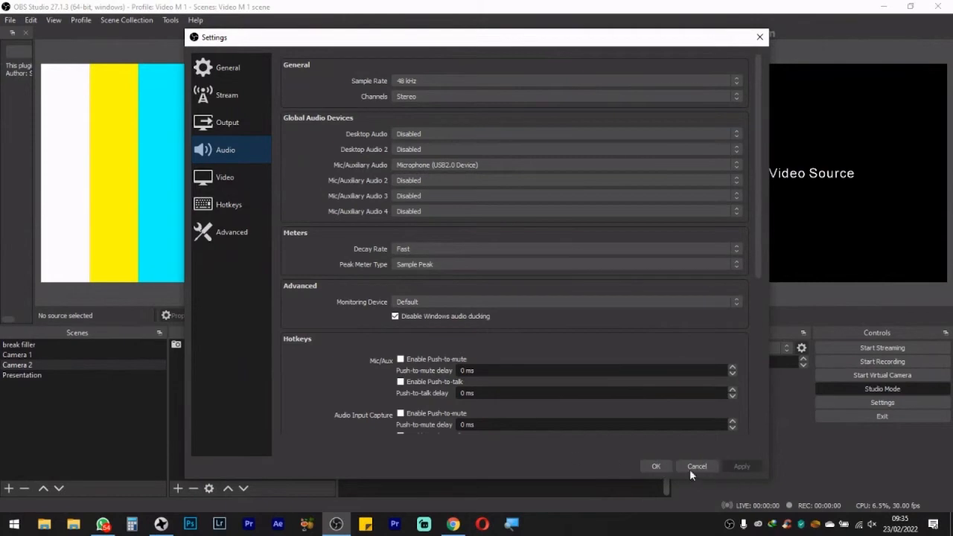
# Close the settings, mute Mic/Aux in the audio mixer and put the break filler scene live in the program output
pyautogui.click(658, 467)
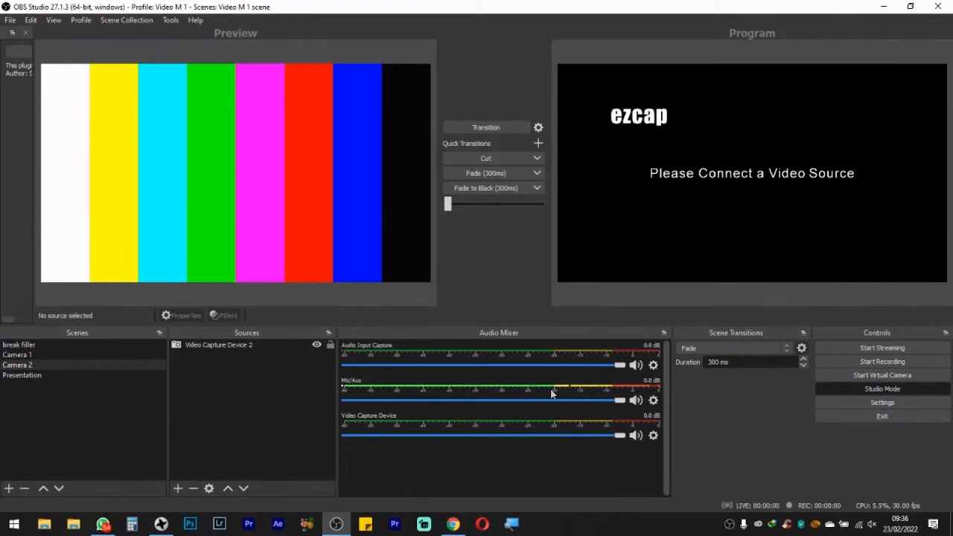
pyautogui.click(636, 401)
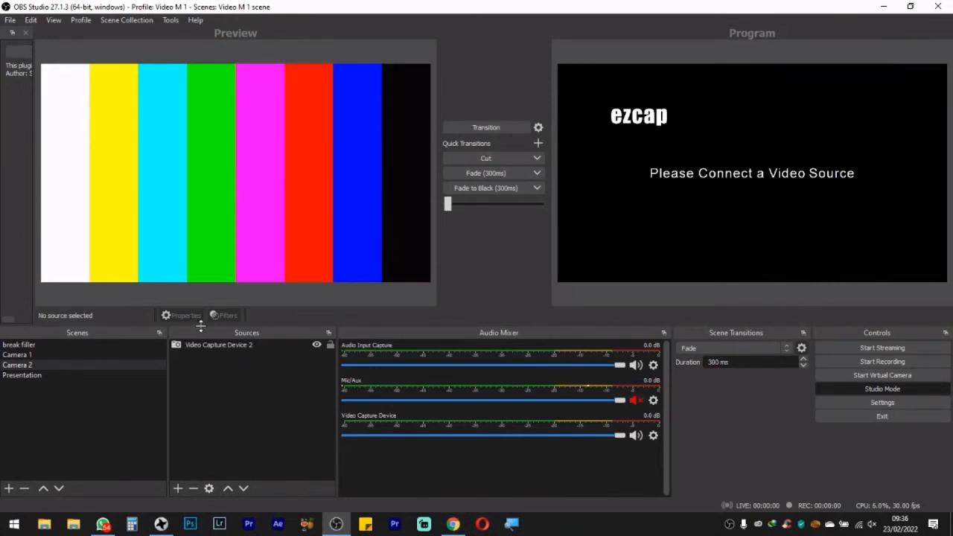
pyautogui.click(26, 346)
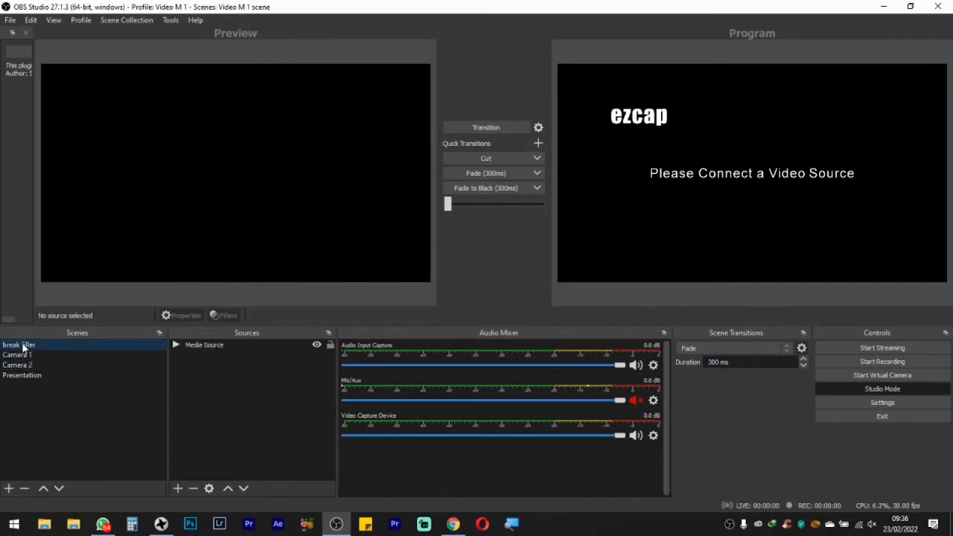
pyautogui.doubleClick(22, 347)
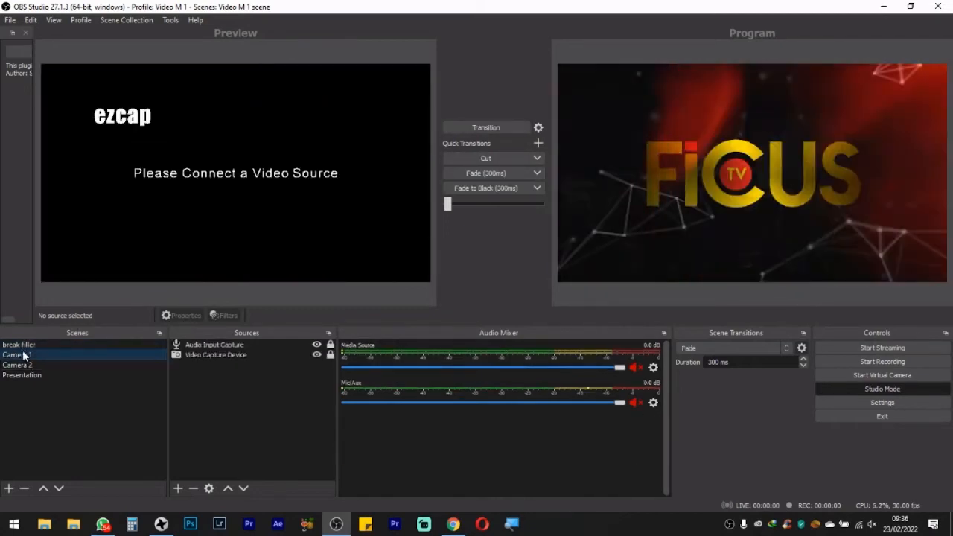
pyautogui.click(24, 347)
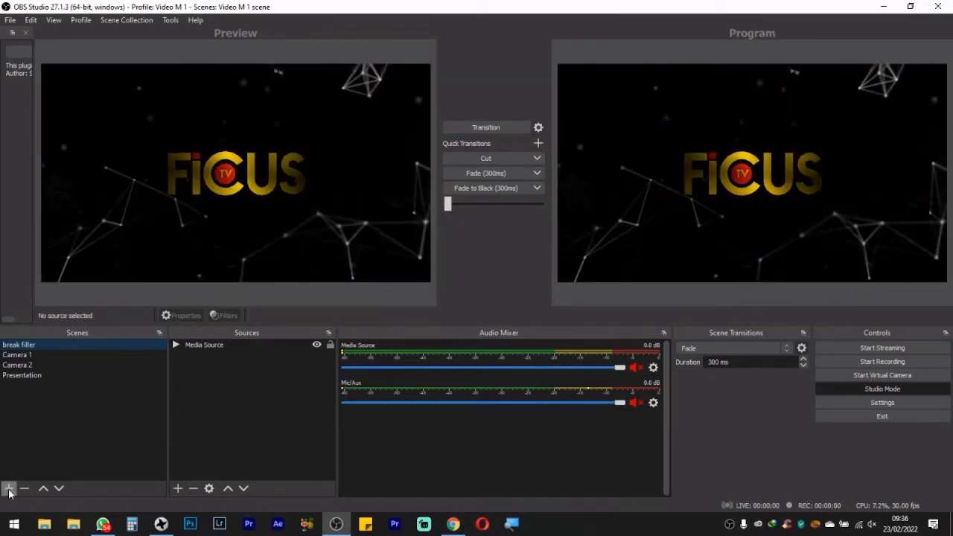
# View the prompt for naming a new scene, cancel it, and preview Camera 1, Camera 2, Presentation and break filler
pyautogui.click(9, 489)
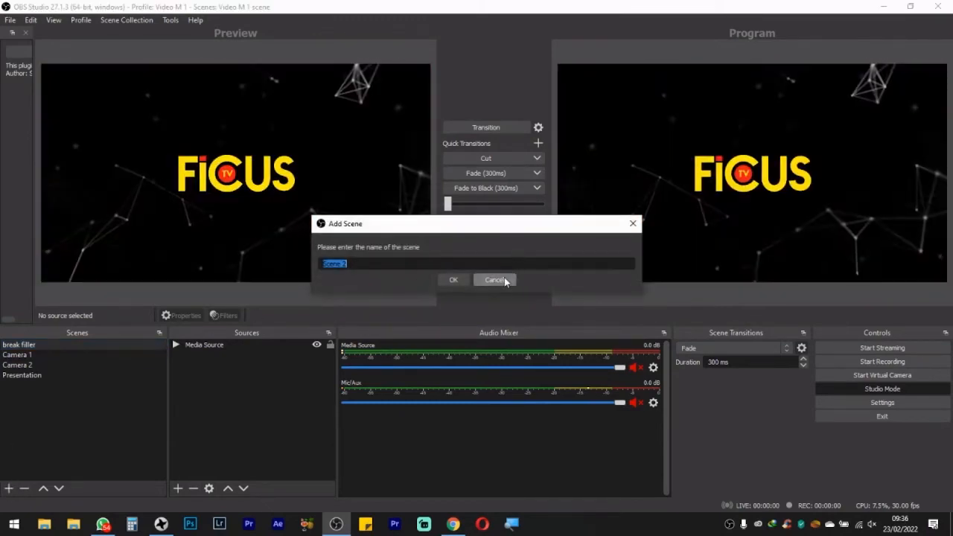
pyautogui.click(494, 280)
pyautogui.click(7, 355)
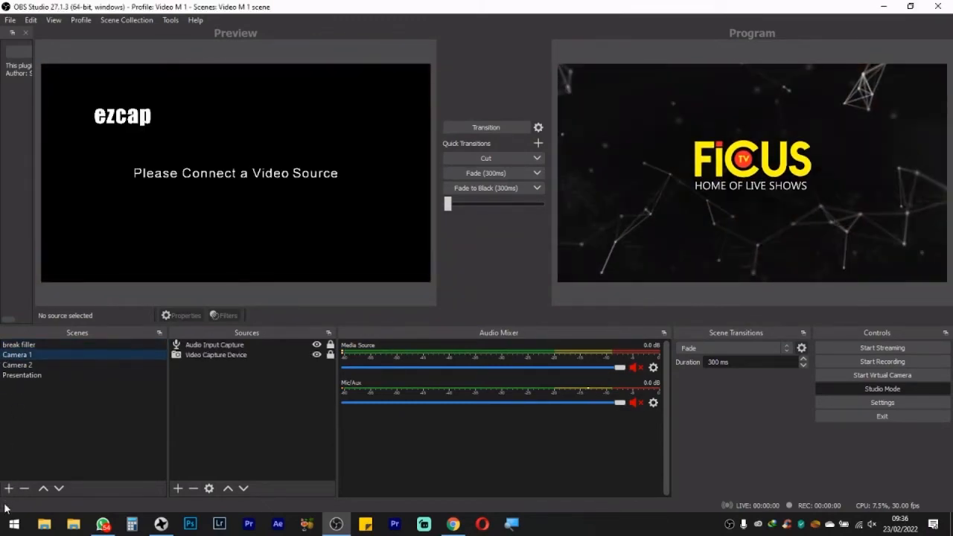
pyautogui.click(10, 365)
pyautogui.click(9, 375)
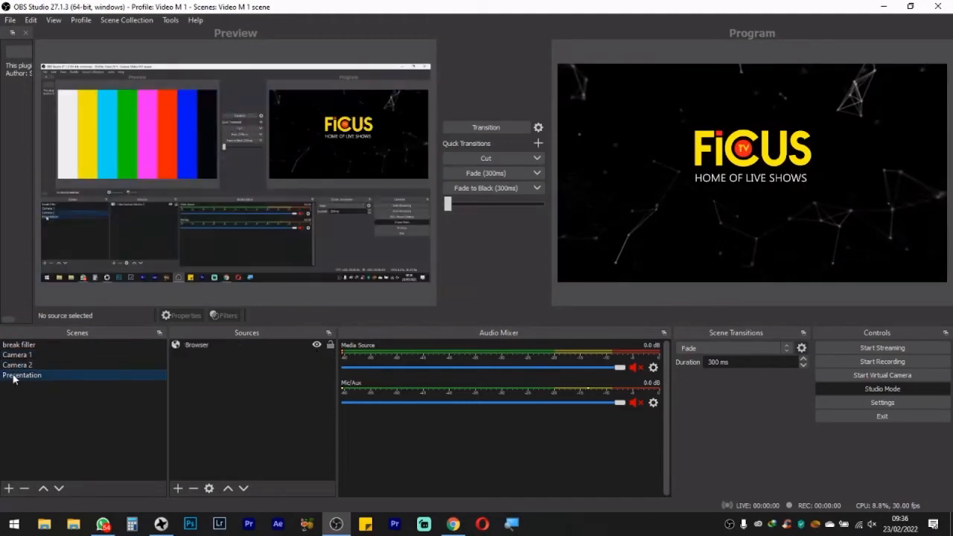
pyautogui.click(7, 345)
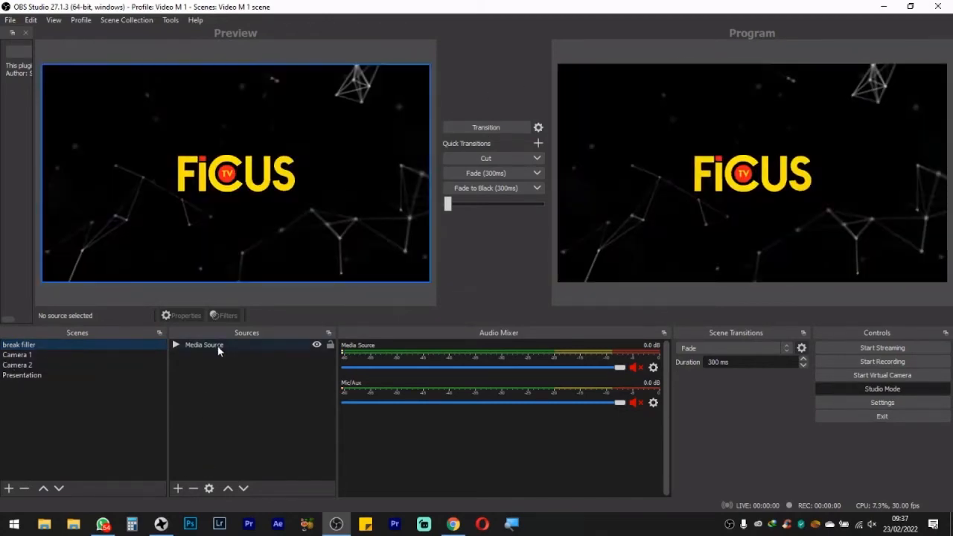
pyautogui.click(212, 346)
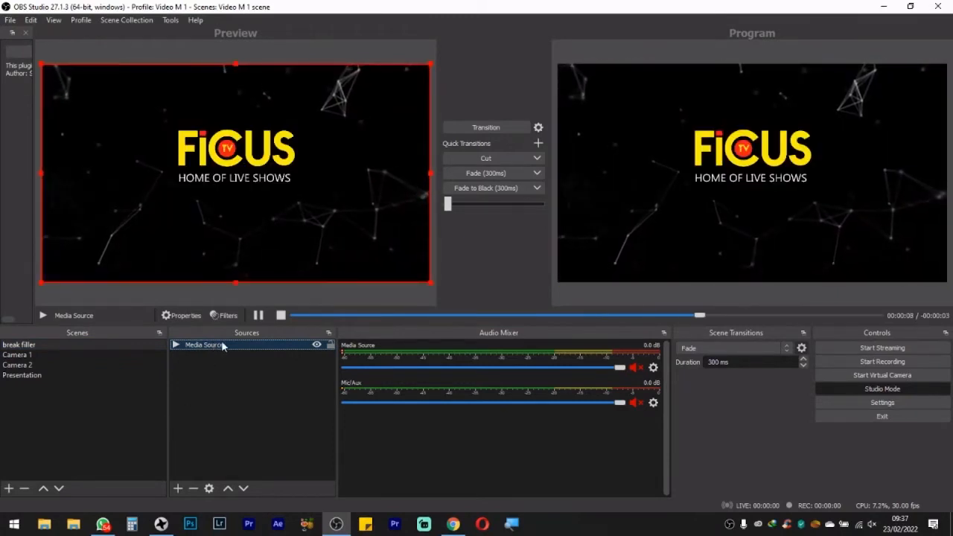
pyautogui.click(52, 344)
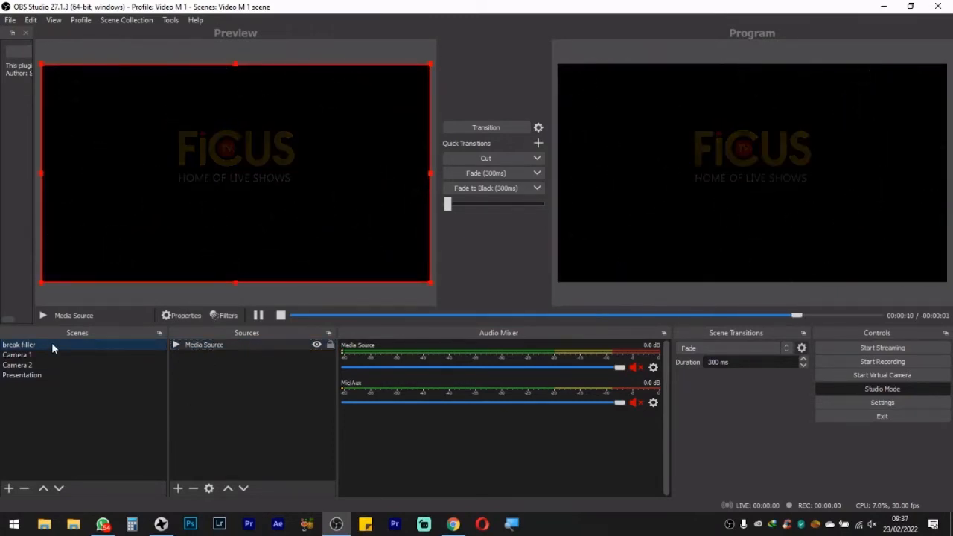
pyautogui.click(178, 489)
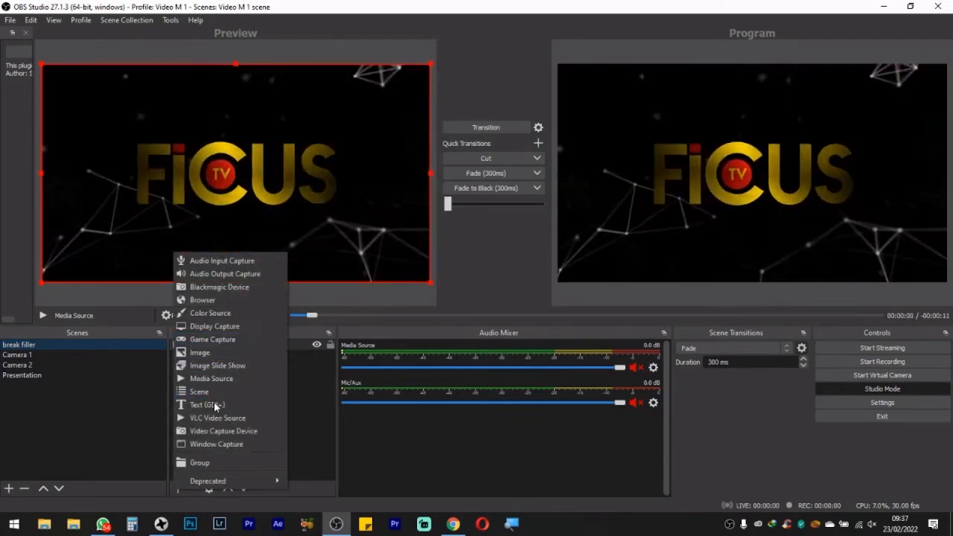
pyautogui.click(209, 379)
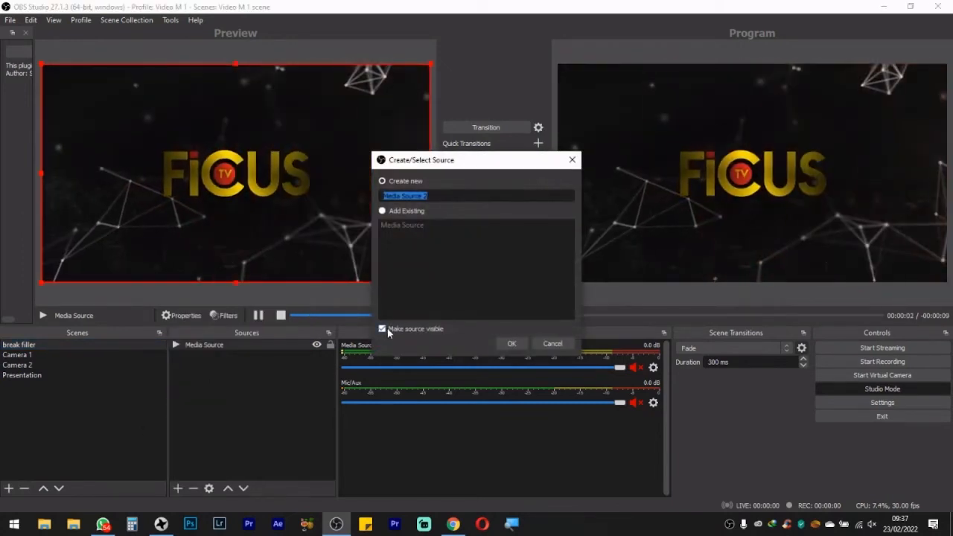
pyautogui.click(549, 345)
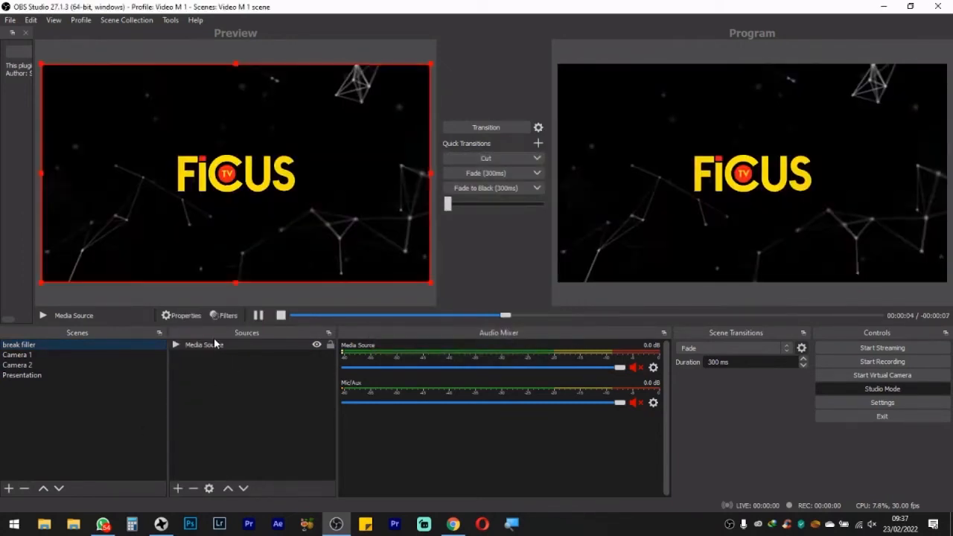
# Review the properties of the break filler's Media Source and browse its local file choices without changing the file
pyautogui.doubleClick(308, 344)
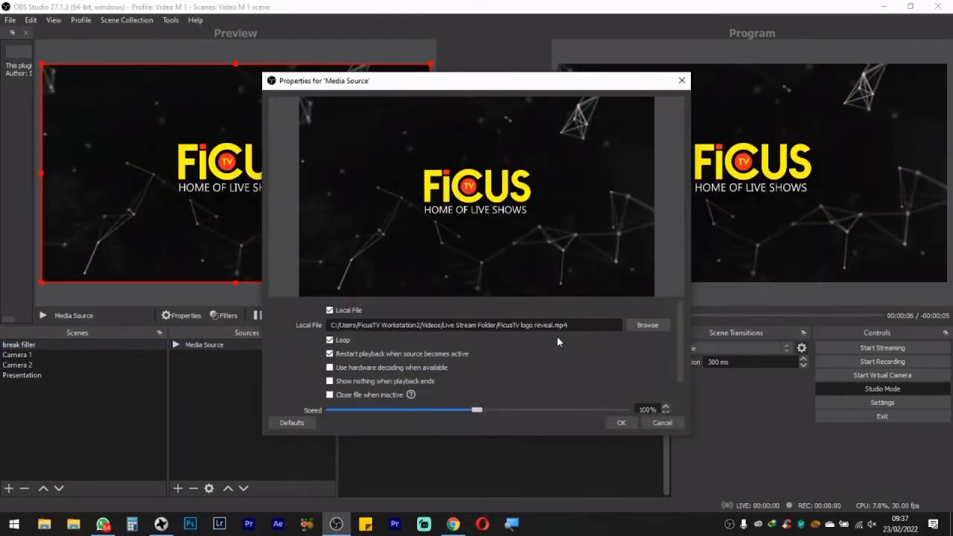
pyautogui.click(631, 326)
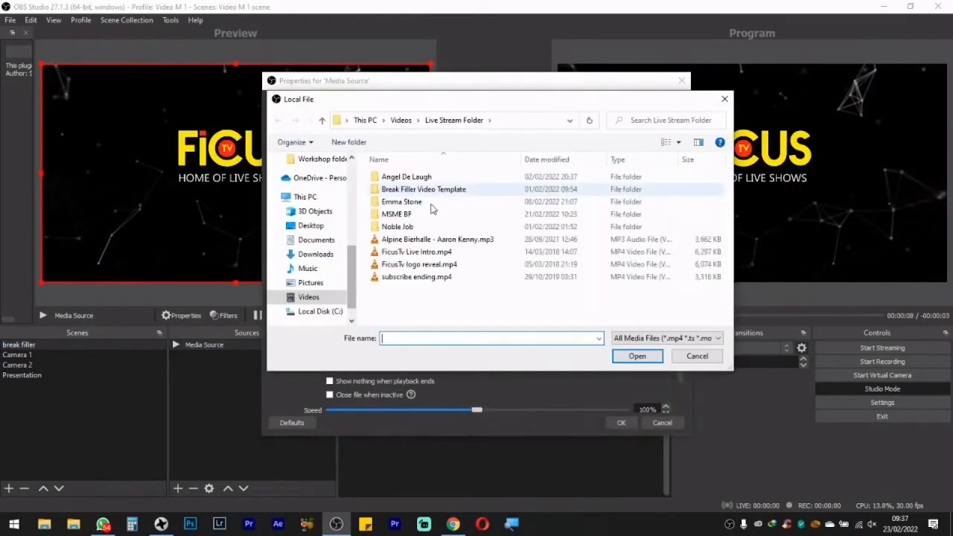
pyautogui.click(695, 356)
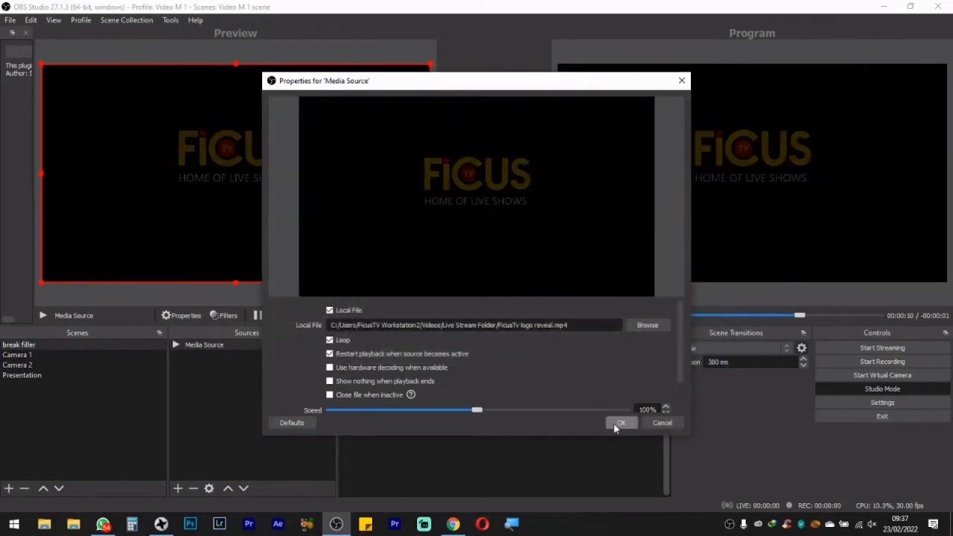
pyautogui.click(618, 423)
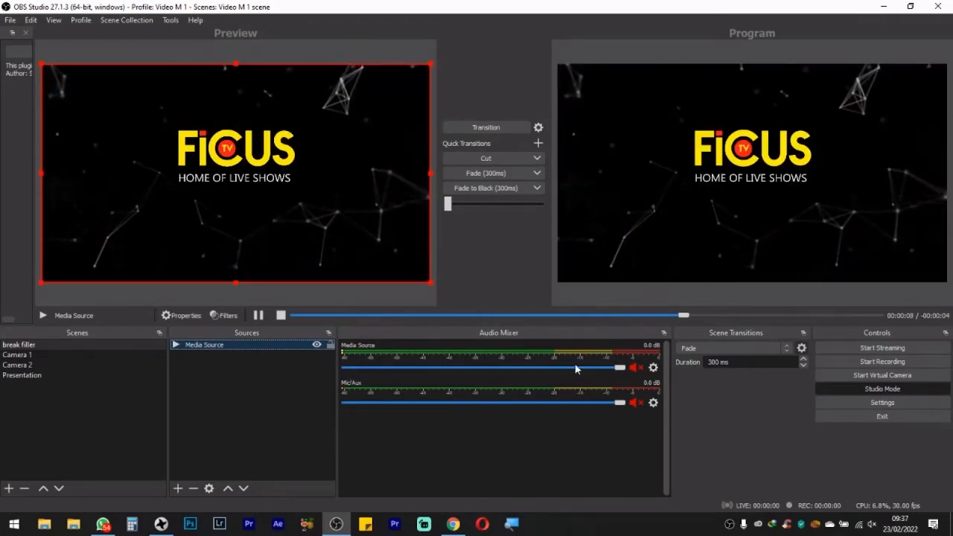
# Unmute Mic/Aux and switch the program output through Camera 1, Camera 2 and Presentation, back to Camera 2, to check the microphone channel
pyautogui.click(636, 405)
pyautogui.click(635, 404)
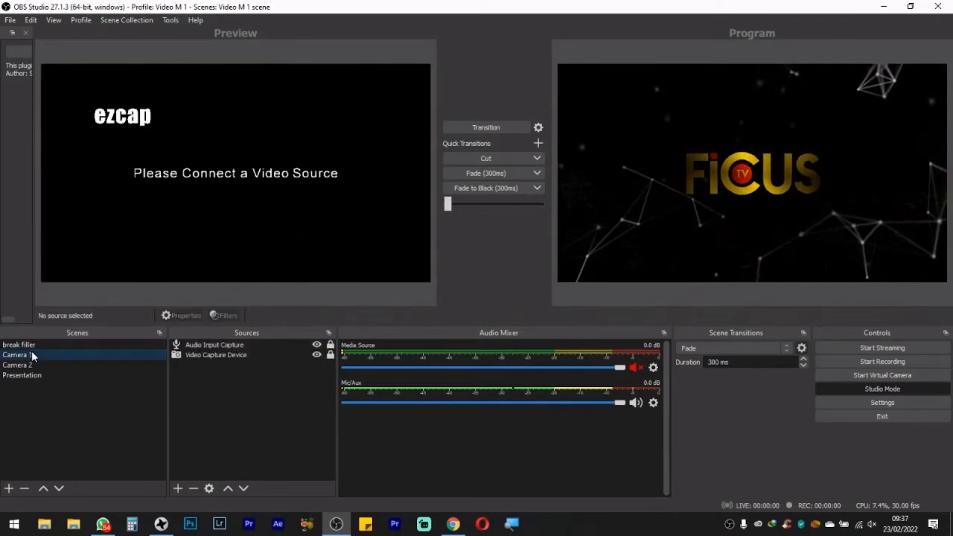
pyautogui.doubleClick(32, 354)
pyautogui.doubleClick(33, 365)
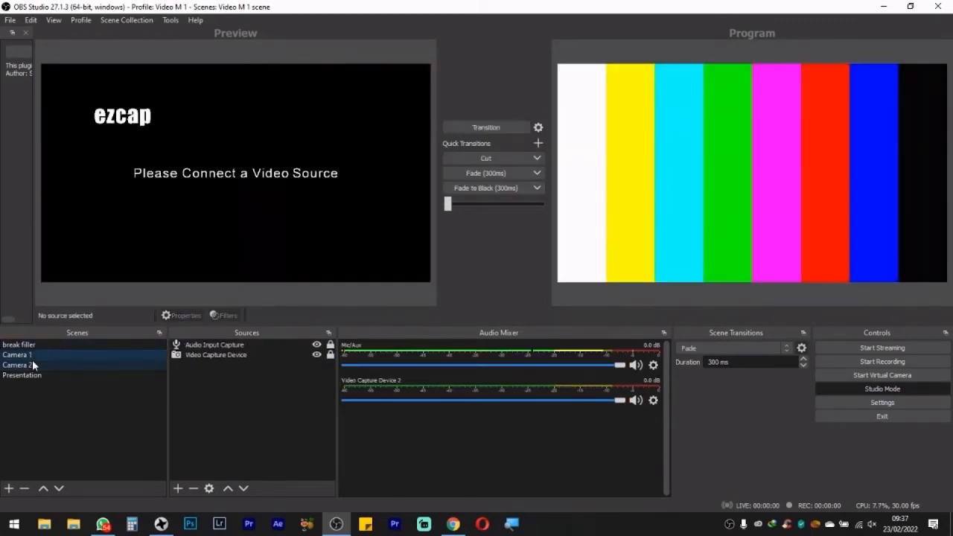
pyautogui.doubleClick(33, 374)
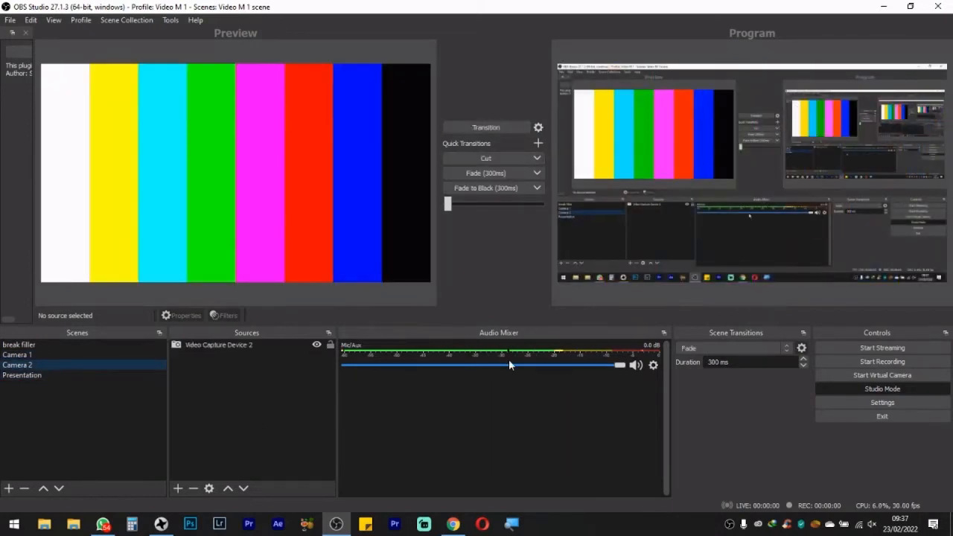
pyautogui.doubleClick(35, 365)
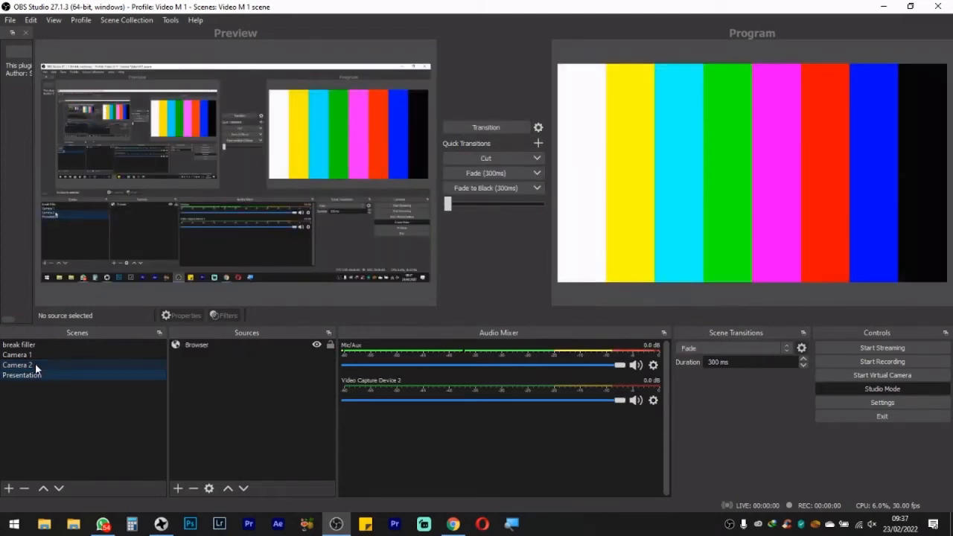
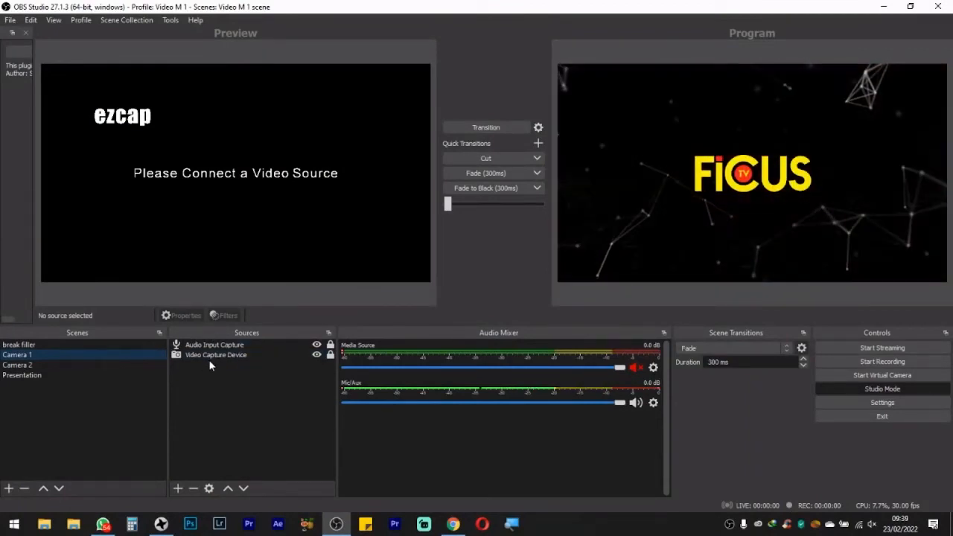
# Check Camera 1's Audio Input Capture device and the global Mic/Auxiliary Audio choices, keeping Microphone (USB2.0 Device)
pyautogui.click(216, 345)
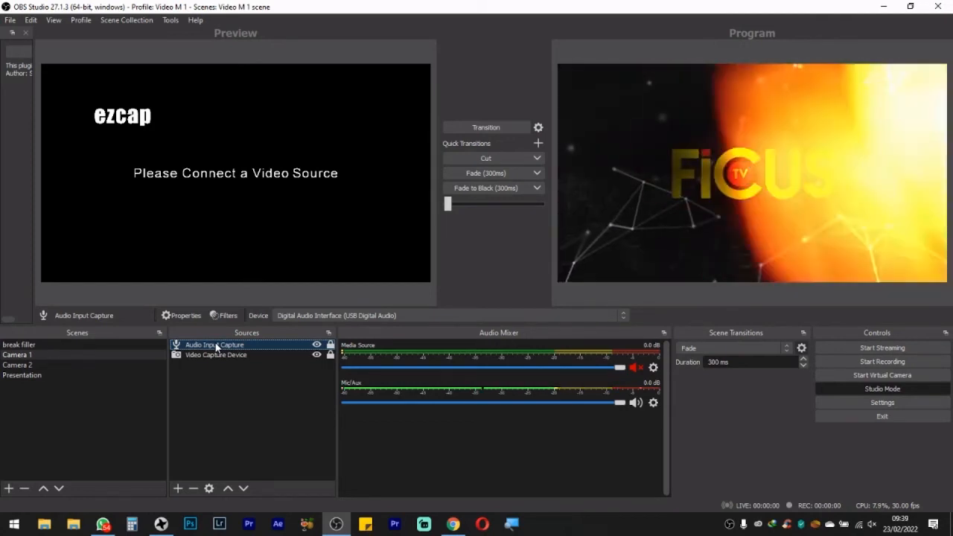
pyautogui.click(873, 403)
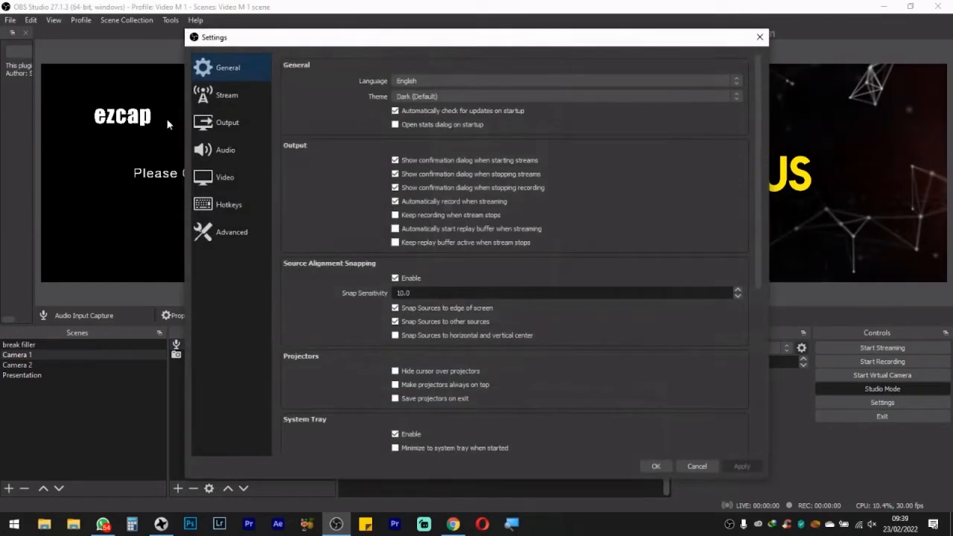
pyautogui.click(199, 128)
pyautogui.click(220, 152)
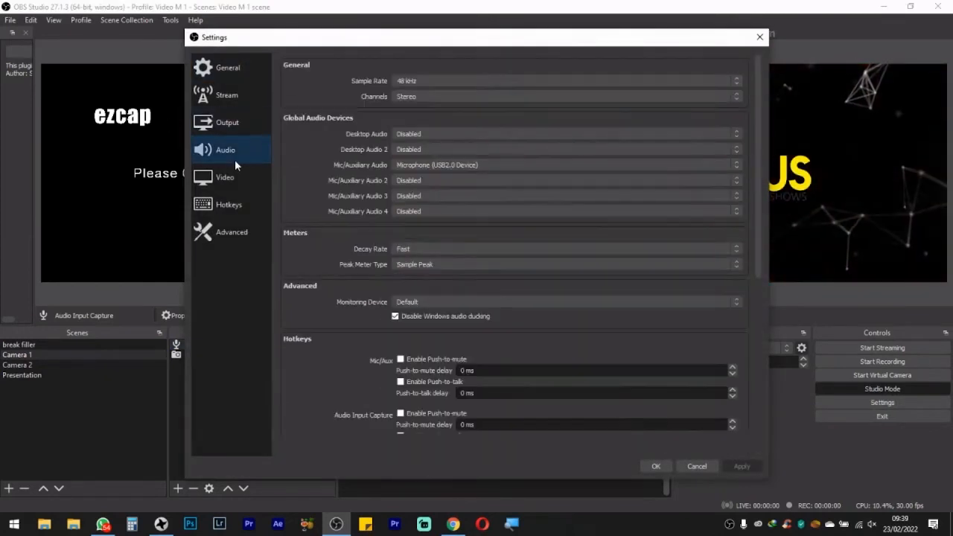
pyautogui.click(411, 164)
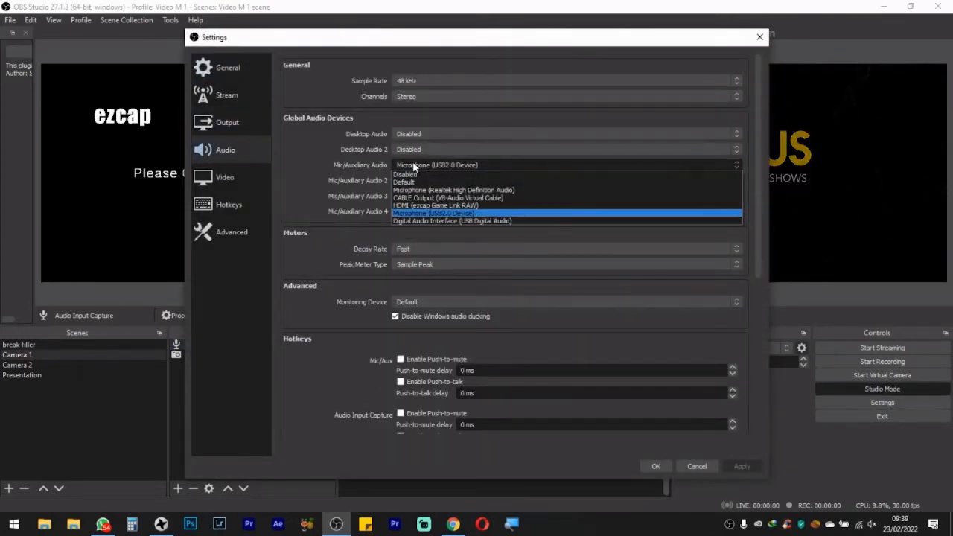
pyautogui.click(428, 213)
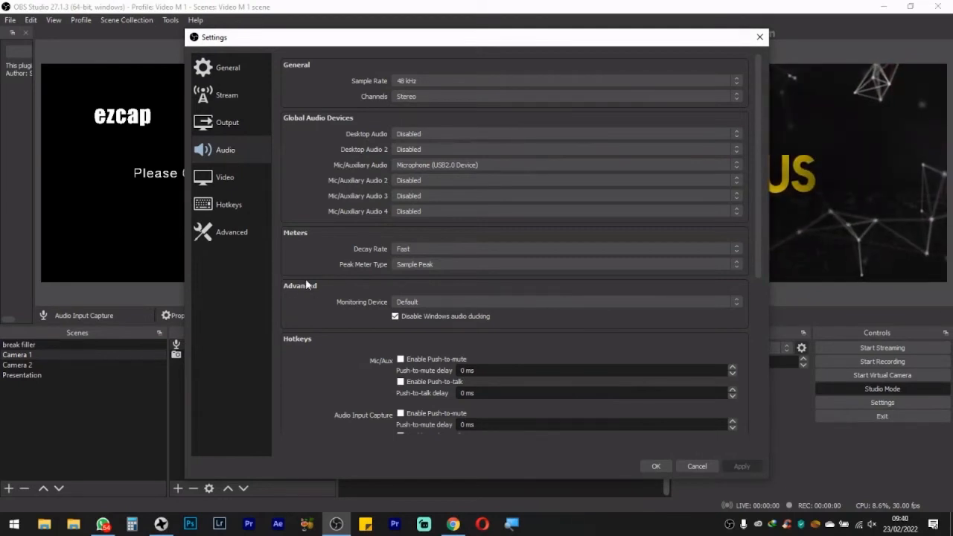
# Review the monitoring device options in the audio settings, keep Default and close the settings
pyautogui.click(422, 301)
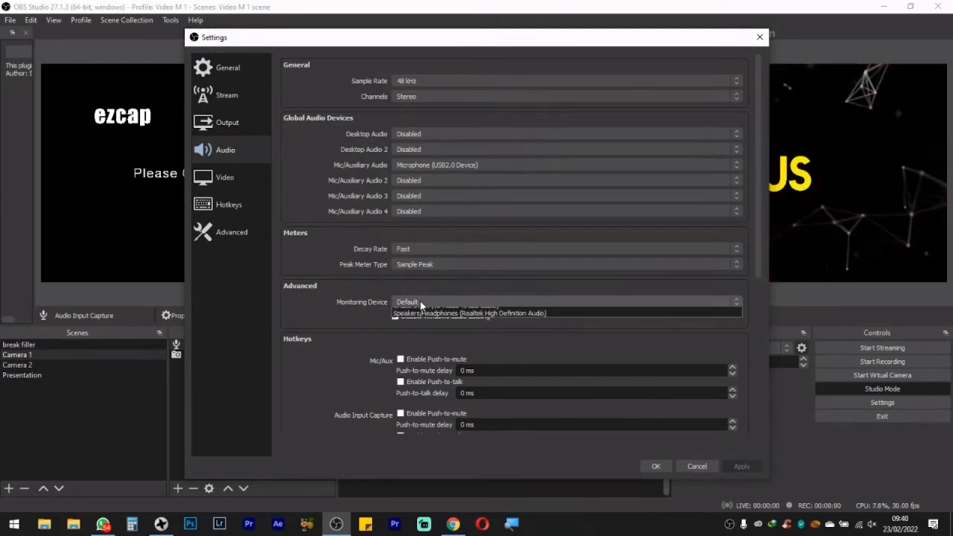
pyautogui.click(420, 301)
pyautogui.click(420, 301)
pyautogui.click(420, 300)
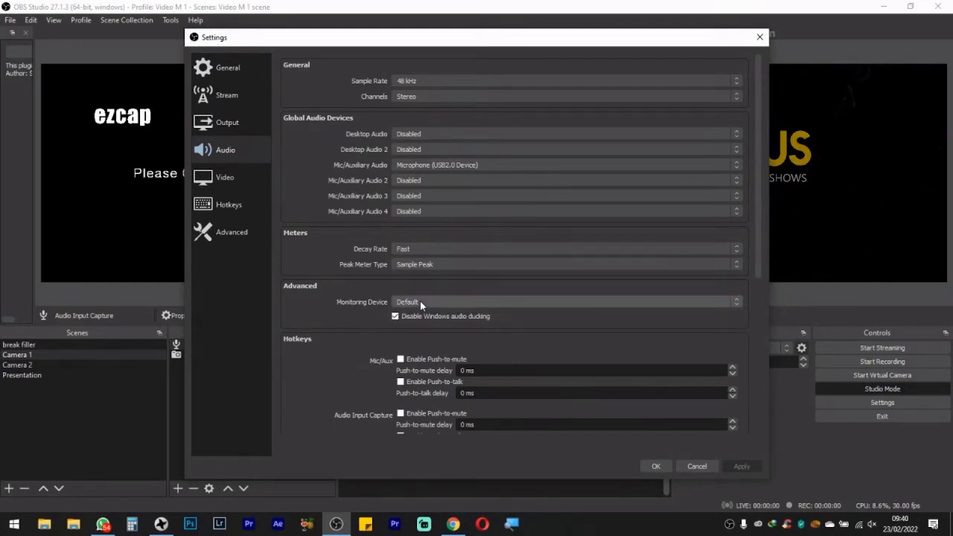
pyautogui.click(656, 465)
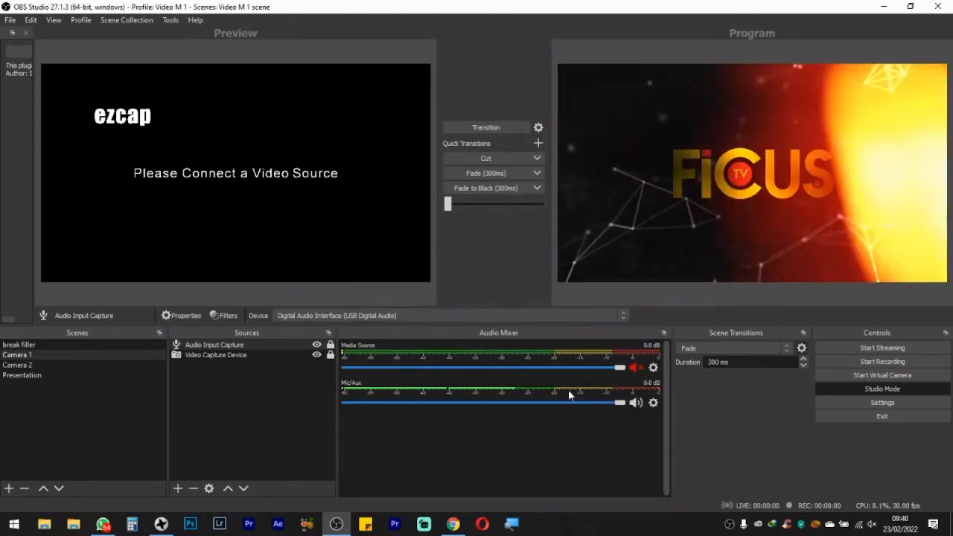
# Unmute the Media Source and set its audio monitoring to Monitor and Output in the Advanced Audio Properties
pyautogui.click(635, 367)
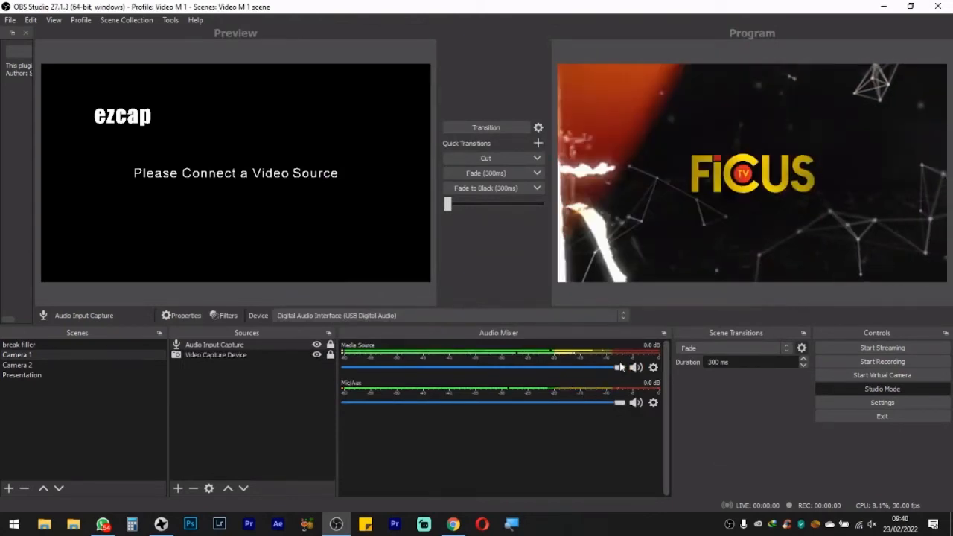
pyautogui.rightClick(588, 354)
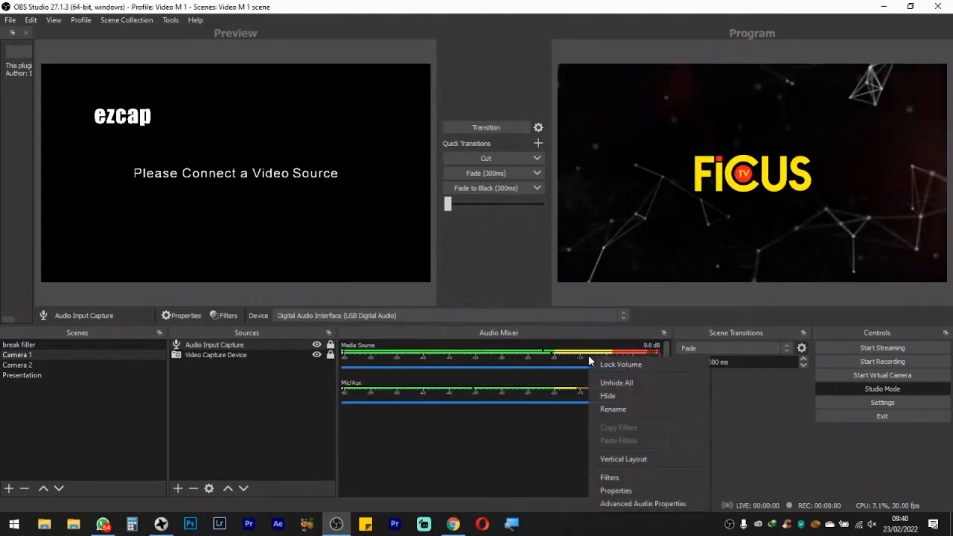
pyautogui.click(625, 503)
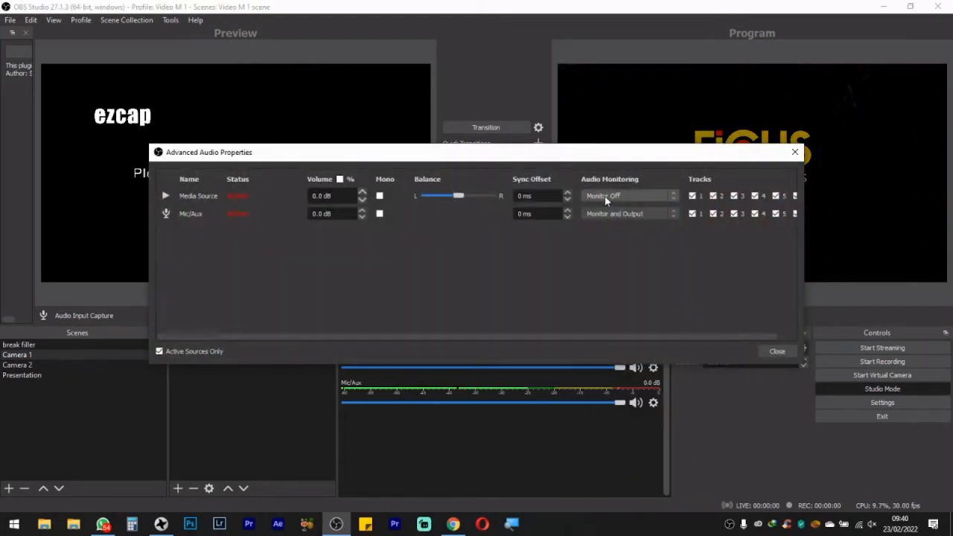
pyautogui.click(606, 197)
pyautogui.click(605, 220)
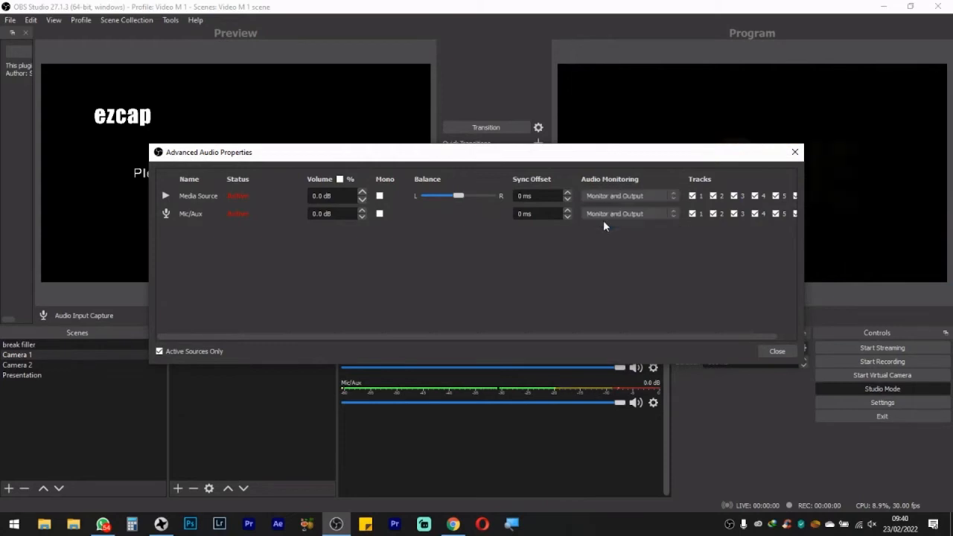
# Close the Advanced Audio Properties and mute the Mic/Aux channel in the mixer
pyautogui.click(771, 351)
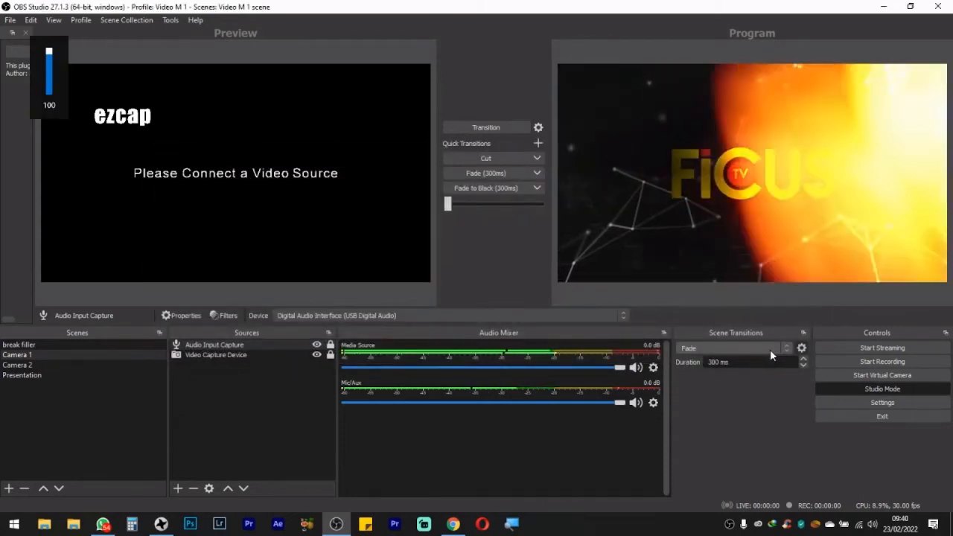
pyautogui.click(635, 403)
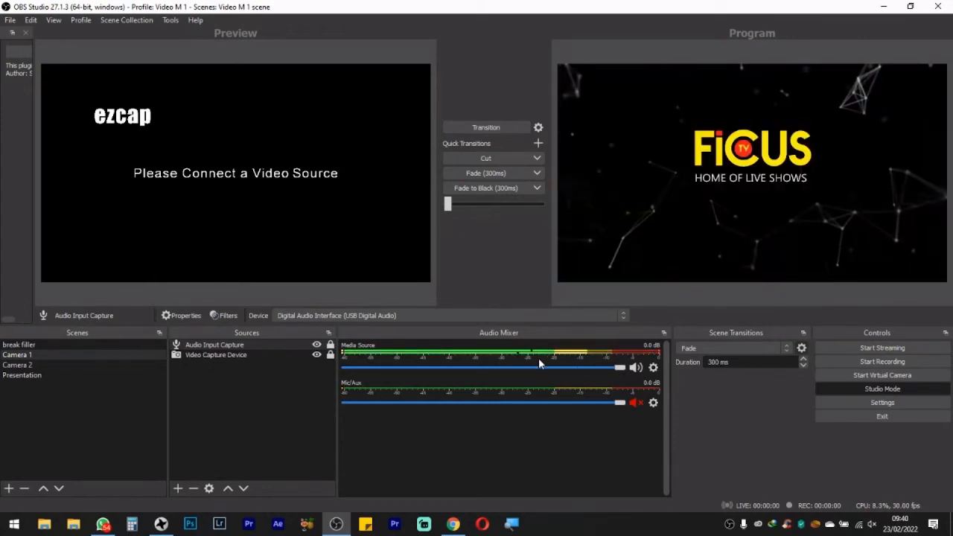
# Reopen the Advanced Audio Properties from the Media Source channel to check its audio monitoring mode, and close them again
pyautogui.rightClick(539, 361)
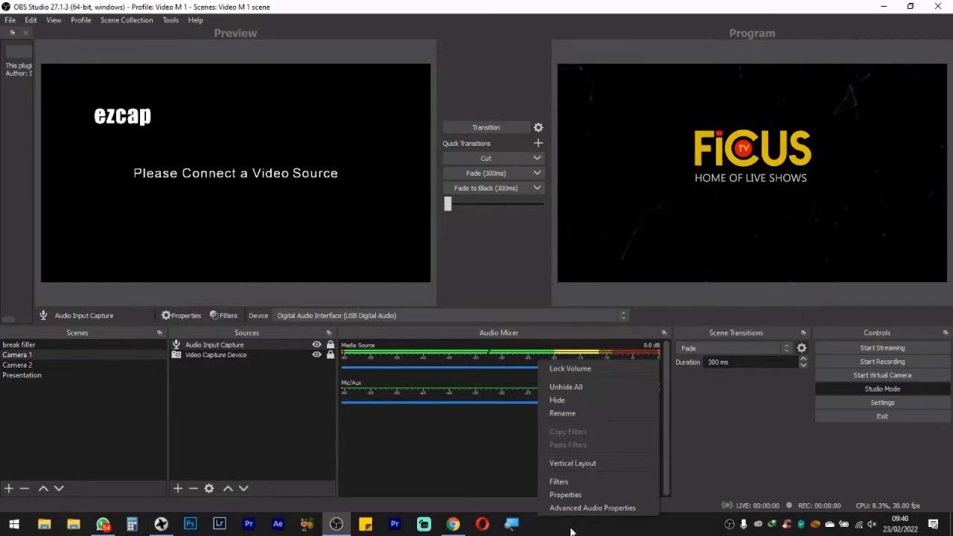
pyautogui.click(534, 448)
pyautogui.rightClick(558, 354)
pyautogui.click(607, 504)
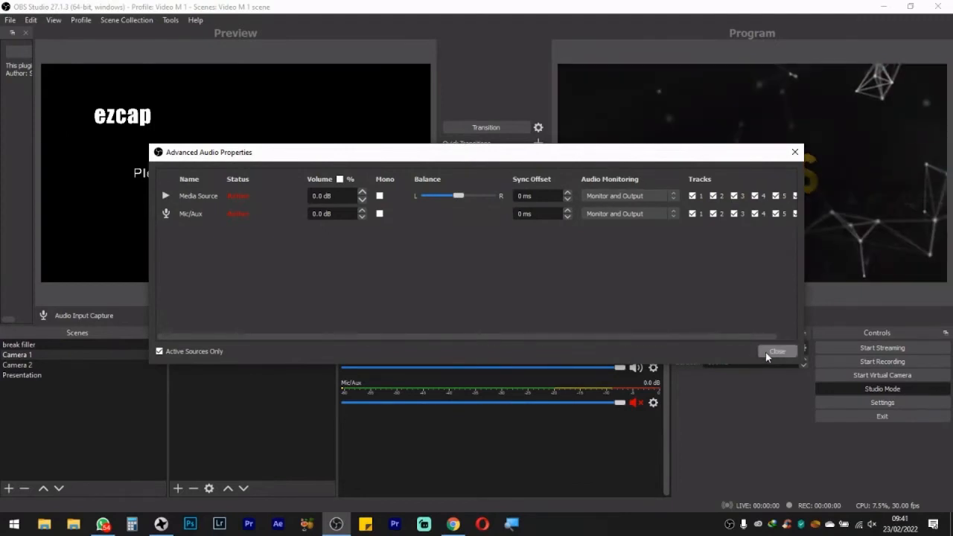
pyautogui.click(766, 352)
pyautogui.rightClick(498, 352)
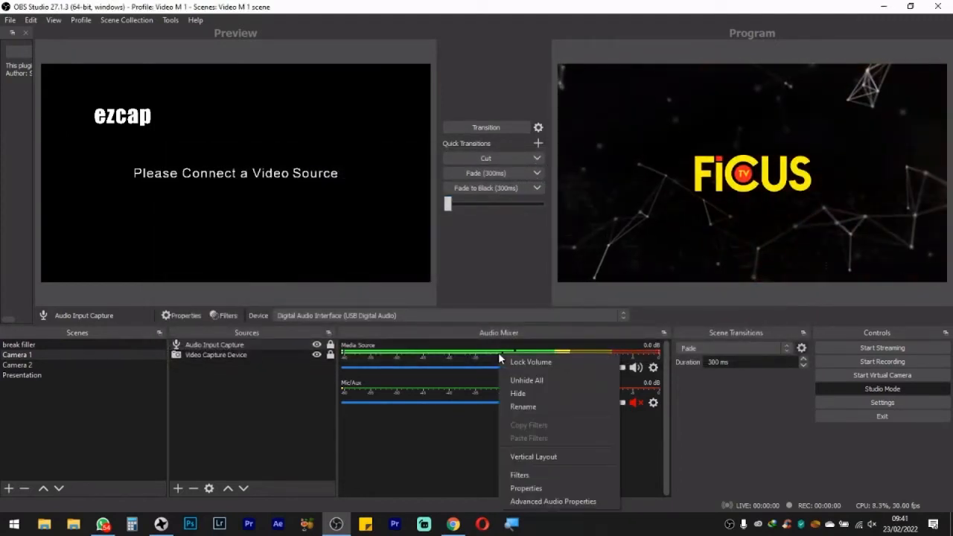
pyautogui.click(449, 387)
pyautogui.click(635, 402)
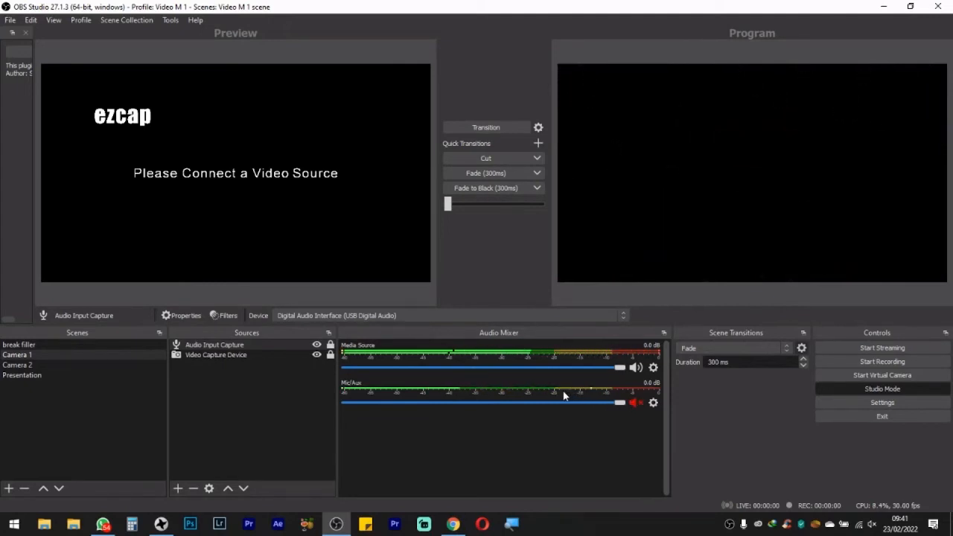
# Switch Mic/Aux audio monitoring to Monitor Off and back to Monitor and Output in the Advanced Audio Properties
pyautogui.rightClick(564, 397)
pyautogui.click(587, 382)
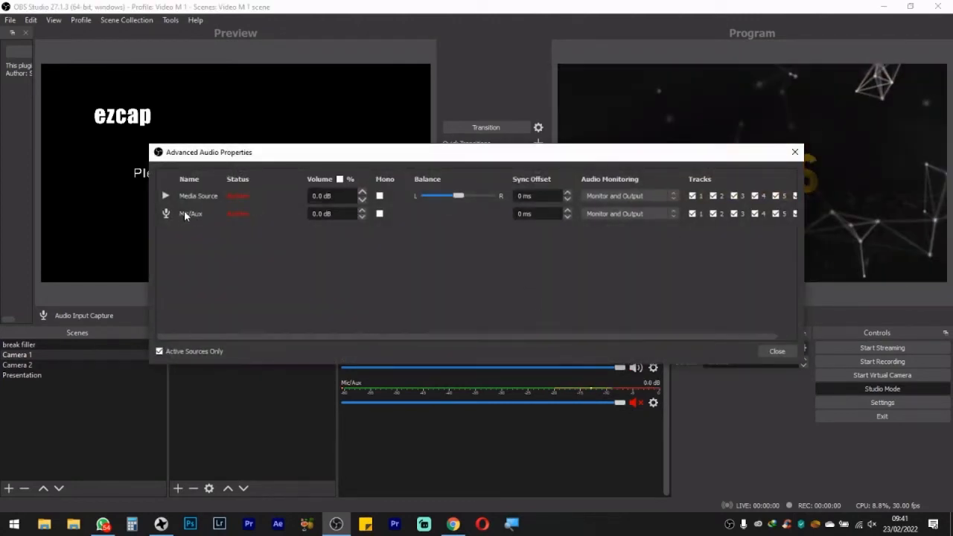
pyautogui.moveTo(266, 154); pyautogui.dragTo(273, 73)
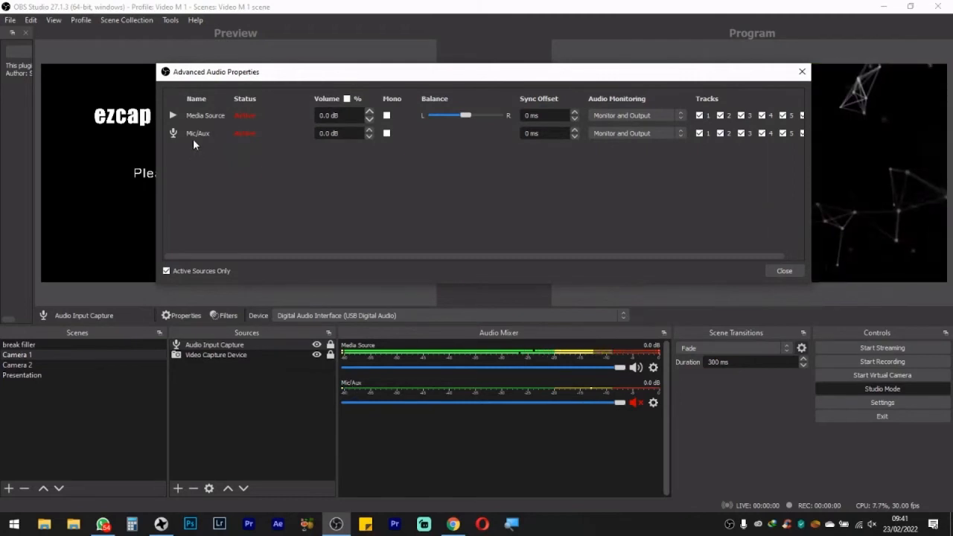
pyautogui.click(611, 130)
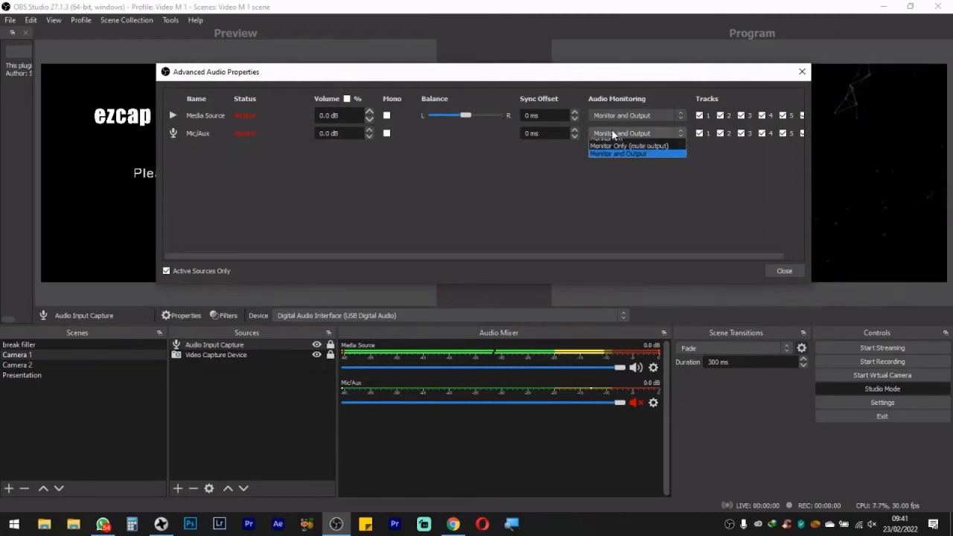
pyautogui.click(610, 140)
pyautogui.click(609, 130)
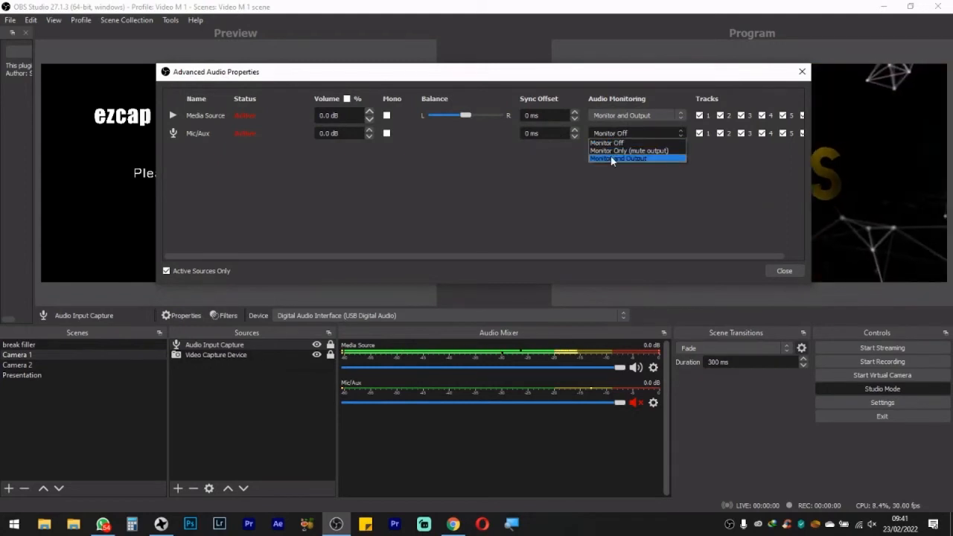
pyautogui.click(611, 157)
pyautogui.click(782, 271)
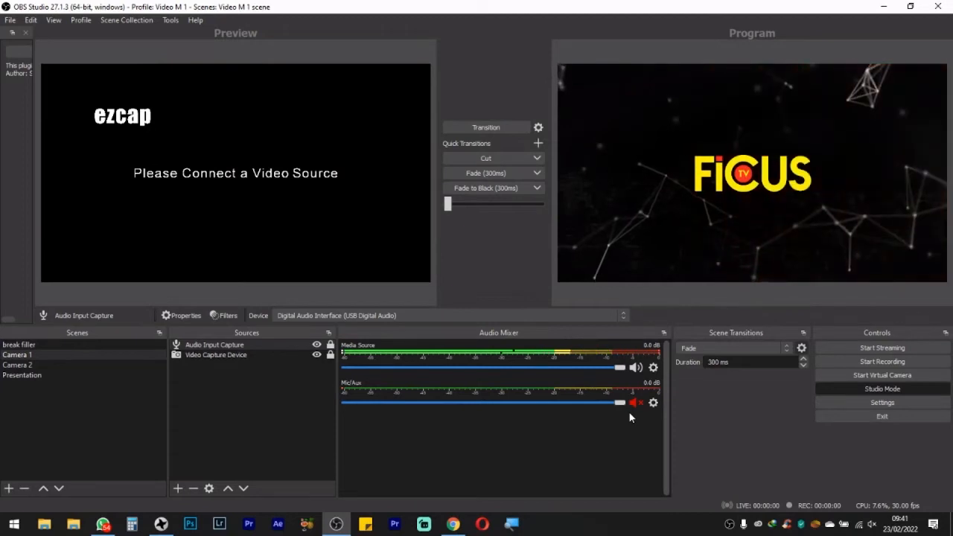
# Mute the Media Source channel and bring the break filler scene into the preview
pyautogui.click(634, 367)
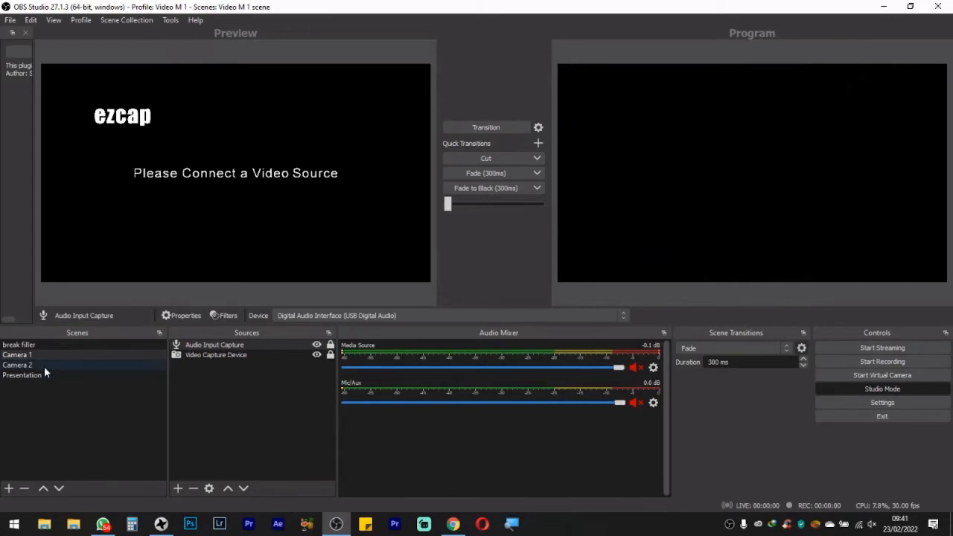
pyautogui.click(23, 345)
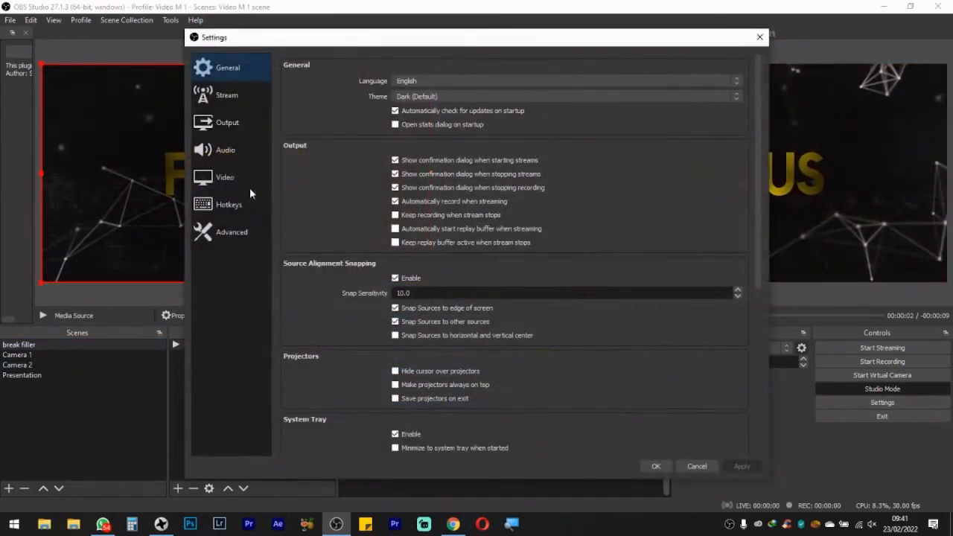
# Look through the video and audio settings, examining the available monitoring devices and keeping Default
pyautogui.click(225, 179)
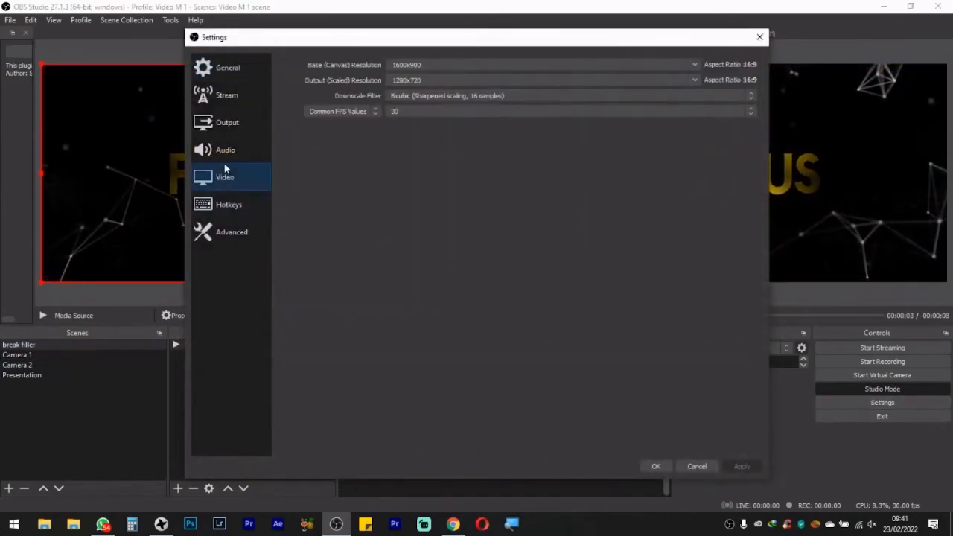
pyautogui.click(226, 150)
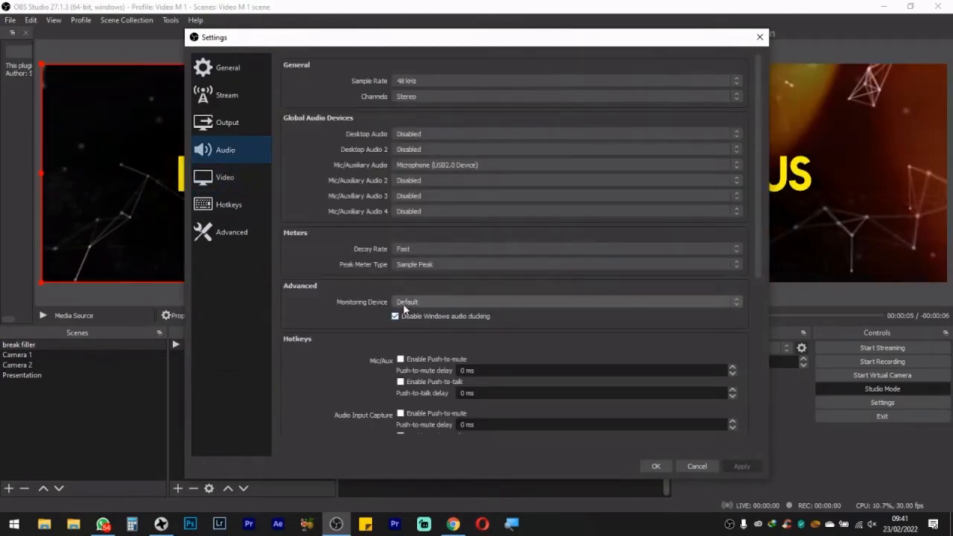
pyautogui.click(404, 303)
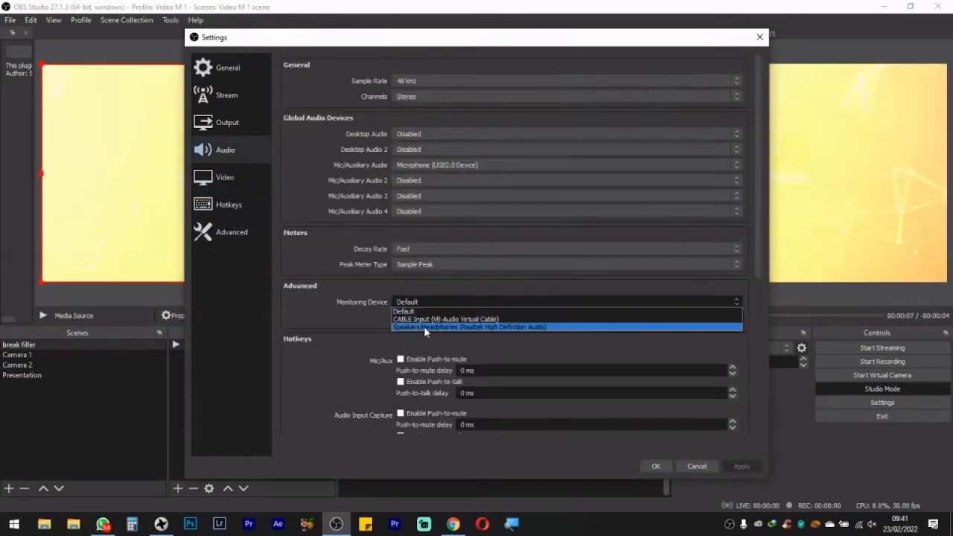
pyautogui.click(347, 323)
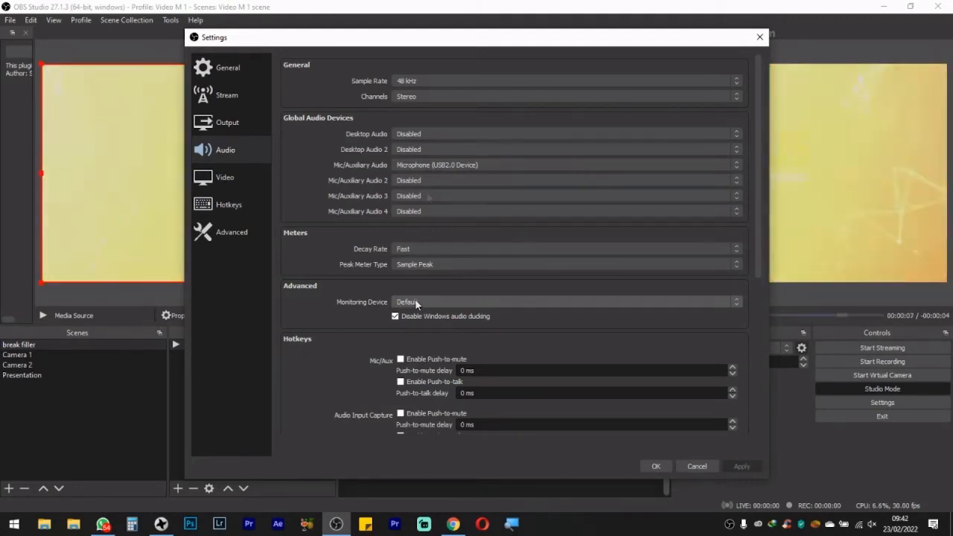
pyautogui.moveTo(759, 214); pyautogui.dragTo(774, 179)
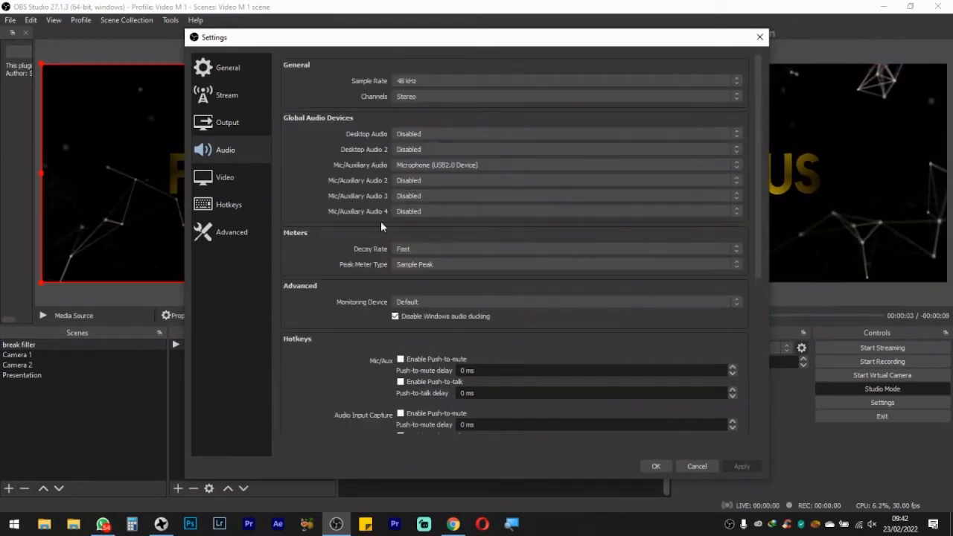
# Try output (scaled) resolutions of 960x540 and 1064x600 in the video settings, and return to 1280x720
pyautogui.click(221, 179)
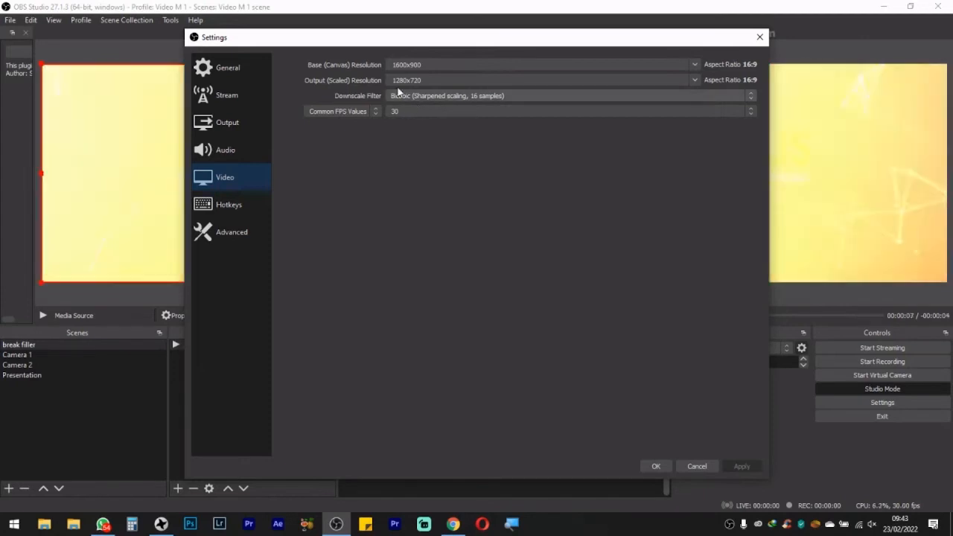
pyautogui.click(695, 80)
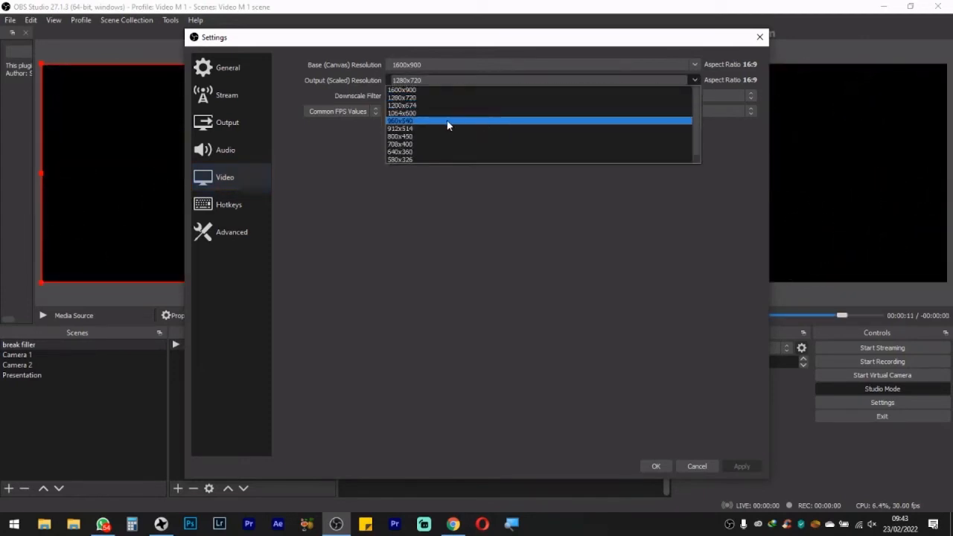
pyautogui.click(419, 121)
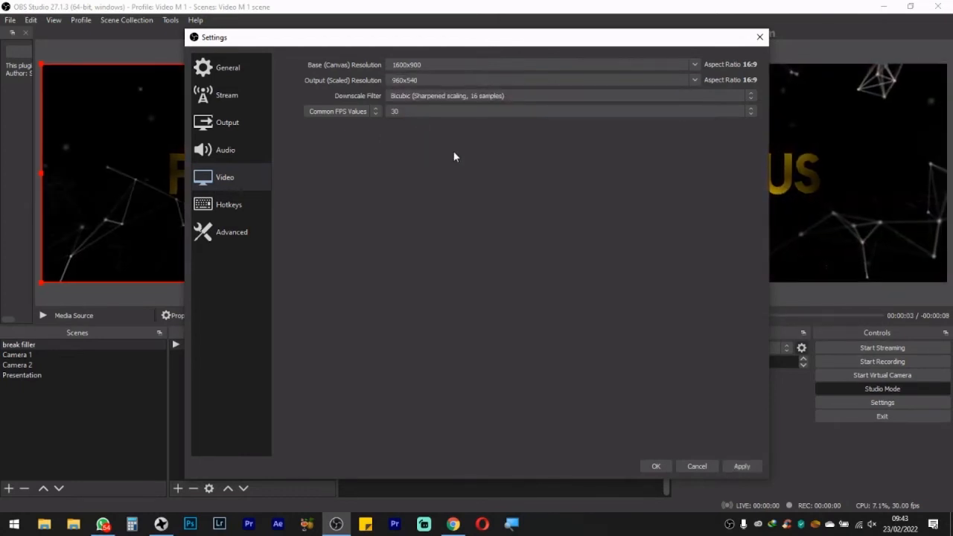
pyautogui.click(693, 80)
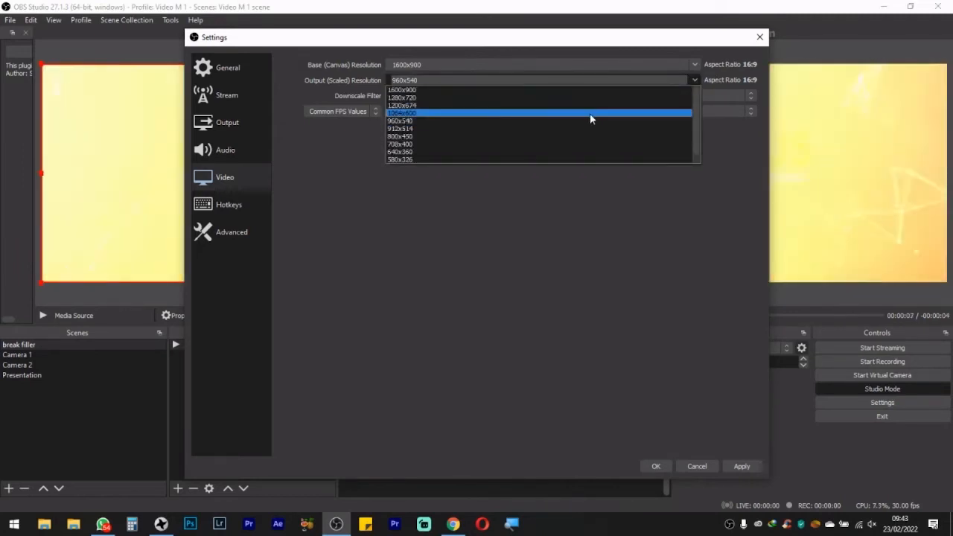
pyautogui.click(566, 114)
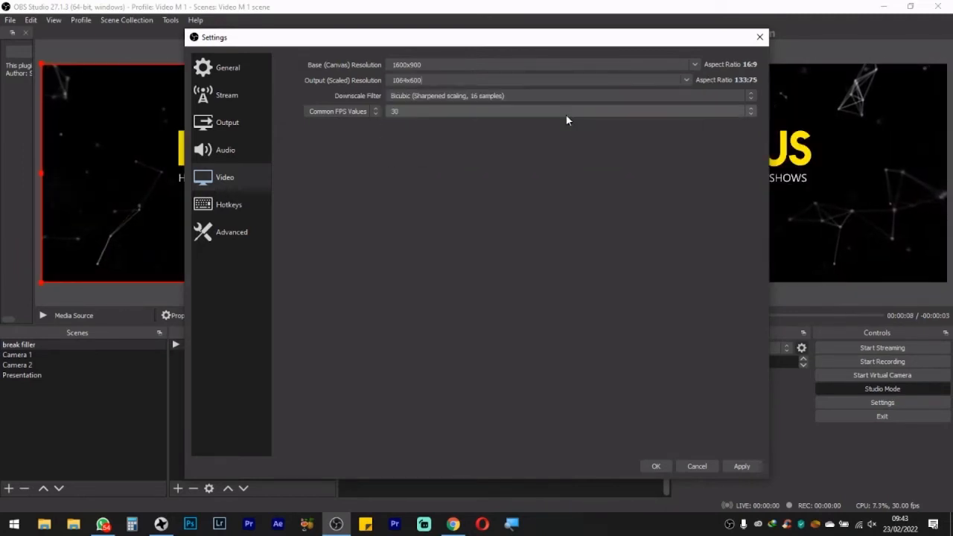
pyautogui.click(686, 79)
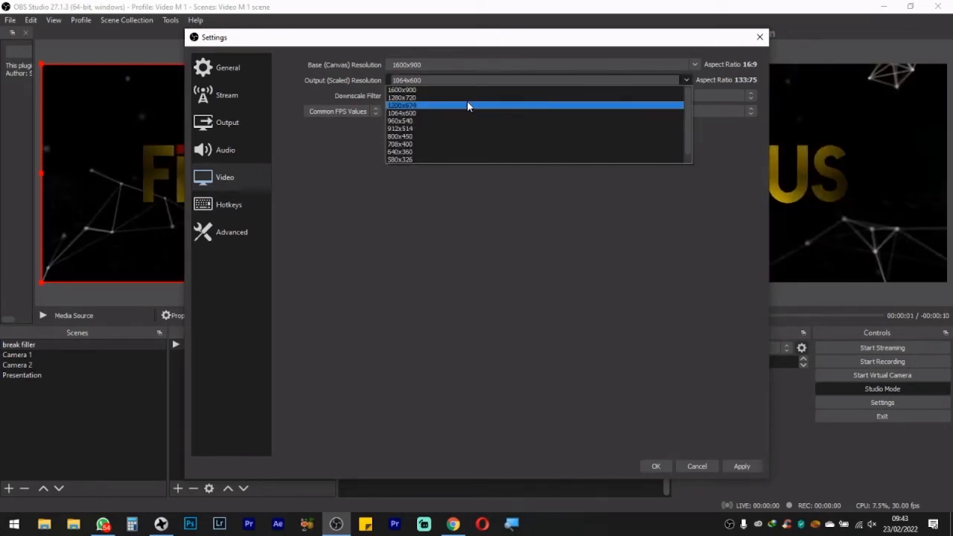
pyautogui.click(461, 98)
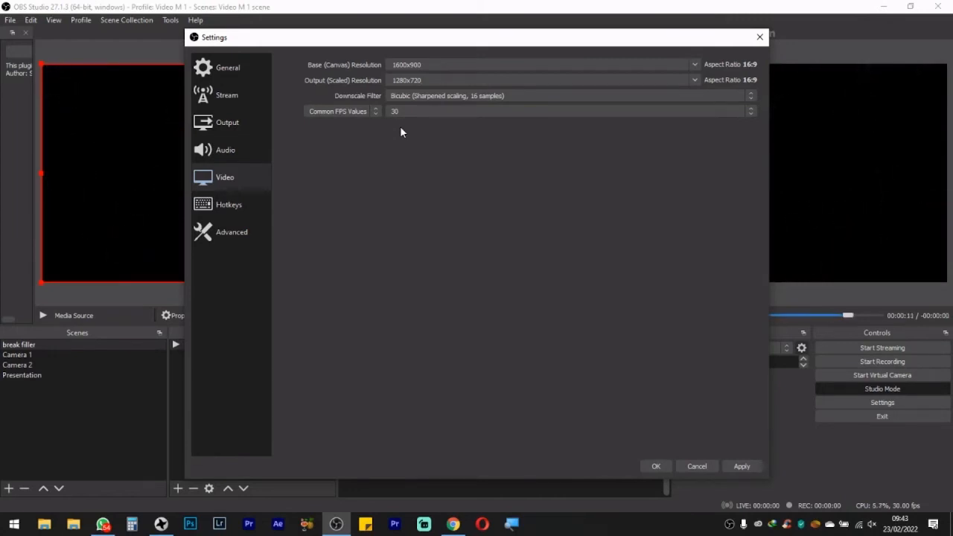
# Assign the T key as the hotkey for Transition in the hotkey settings
pyautogui.click(216, 205)
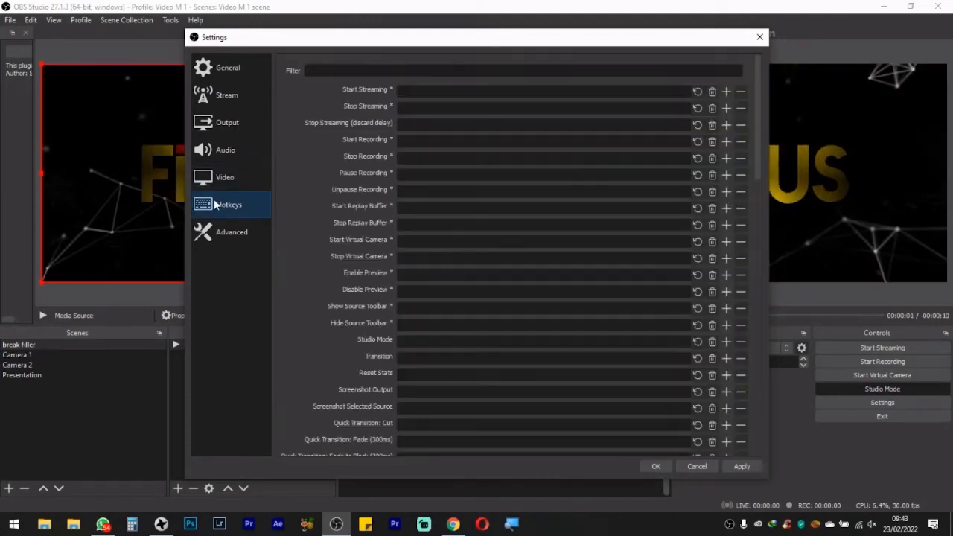
pyautogui.moveTo(754, 81); pyautogui.dragTo(764, 128)
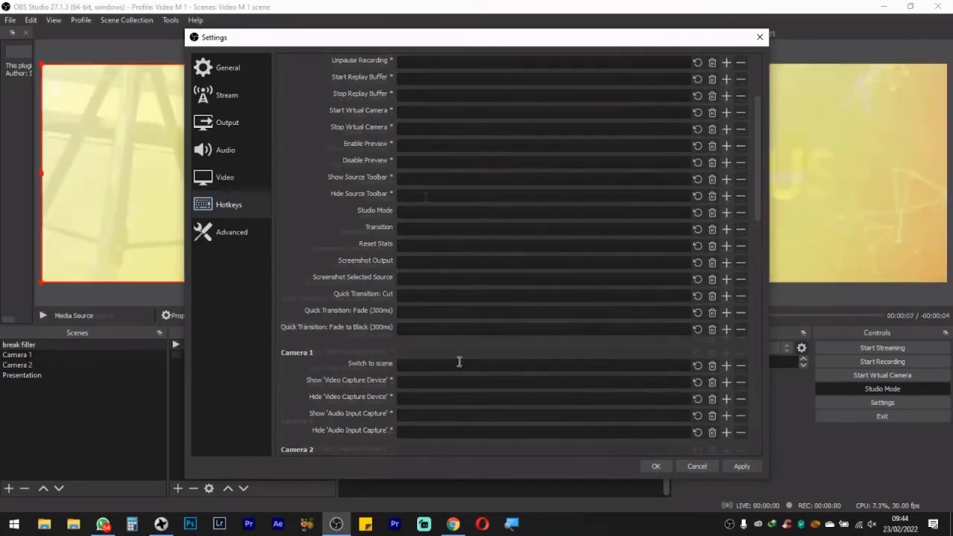
pyautogui.scroll(-1, 494, 350)
pyautogui.press('Num_Lock')
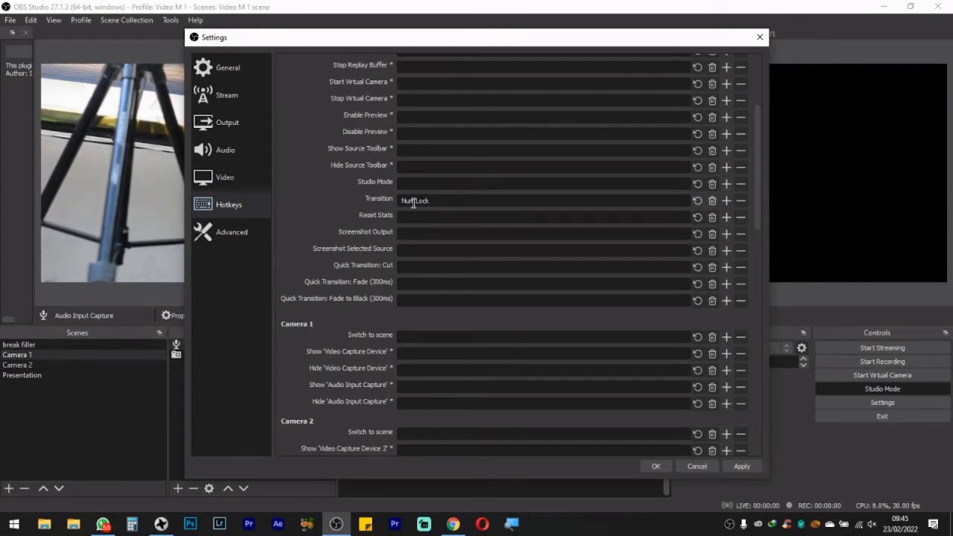
pyautogui.press('t')
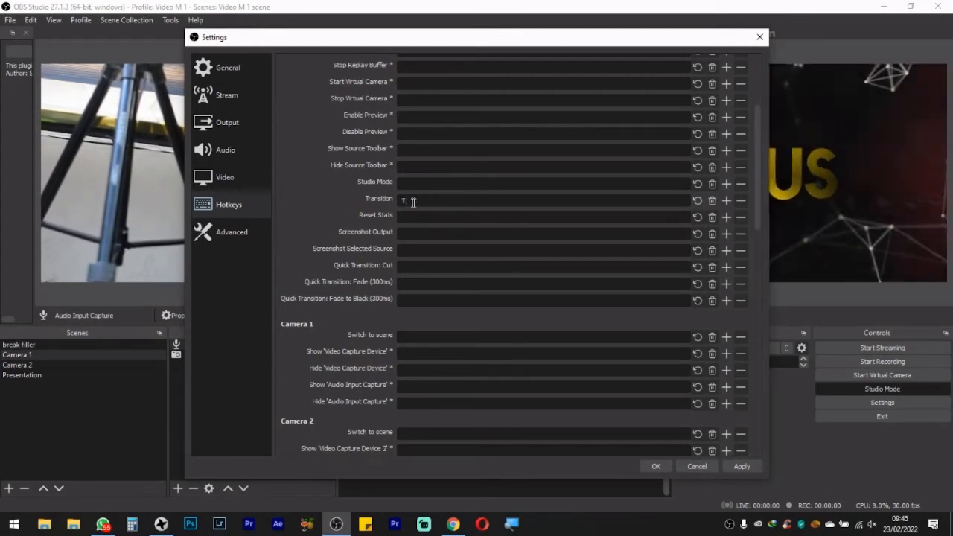
# Assign the Switch to scene hotkeys 1 for Camera 1, 2 for Camera 2 and P for Presentation, and save the settings
pyautogui.moveTo(760, 179); pyautogui.dragTo(758, 217)
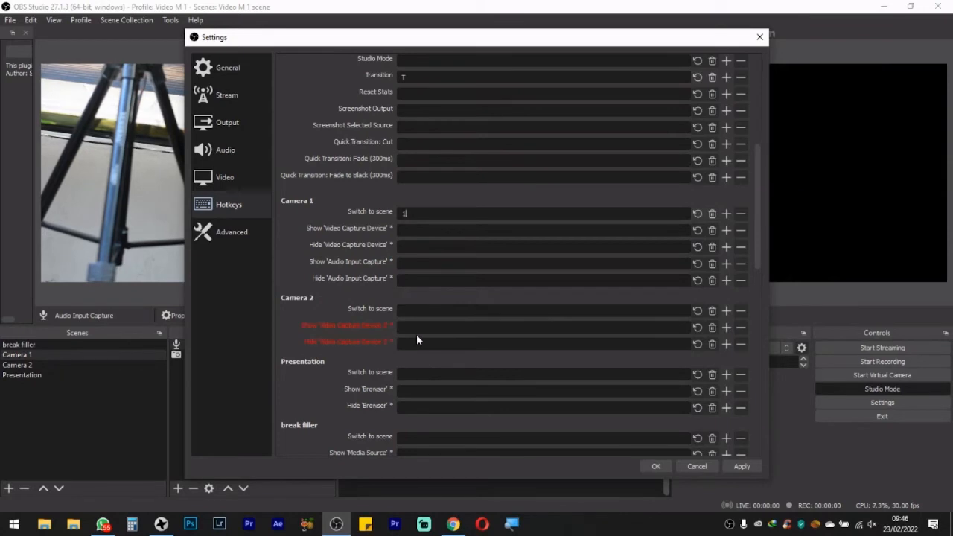
pyautogui.moveTo(425, 328)
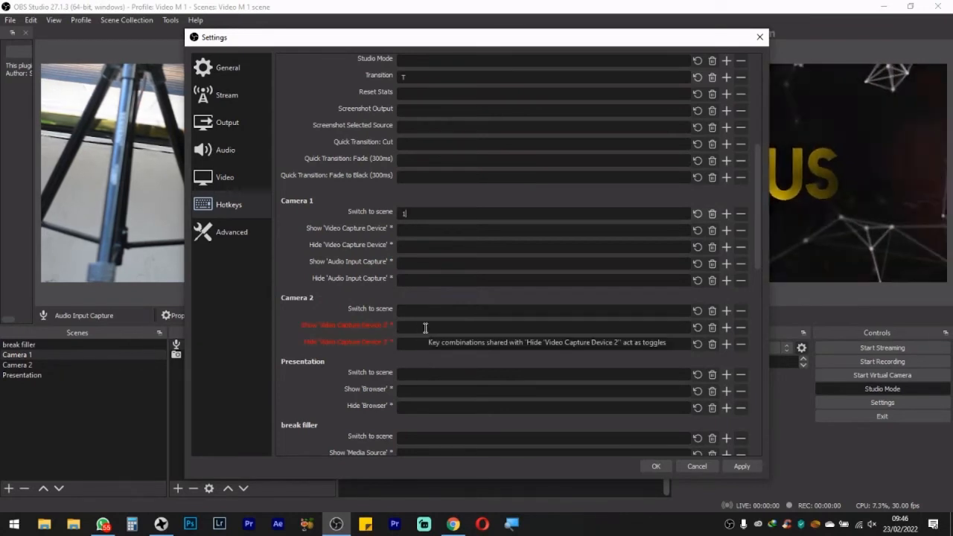
pyautogui.click(411, 308)
pyautogui.press('2')
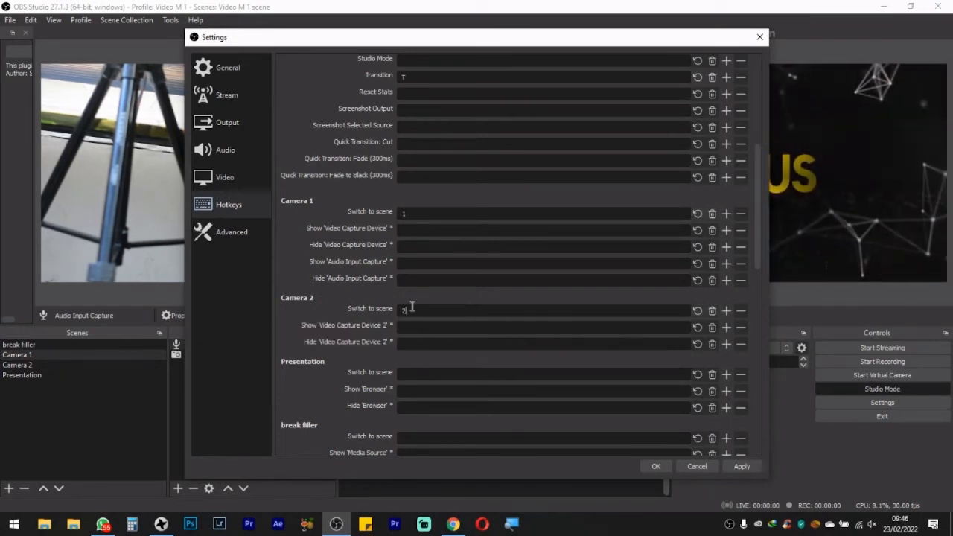
pyautogui.click(417, 376)
pyautogui.press('p')
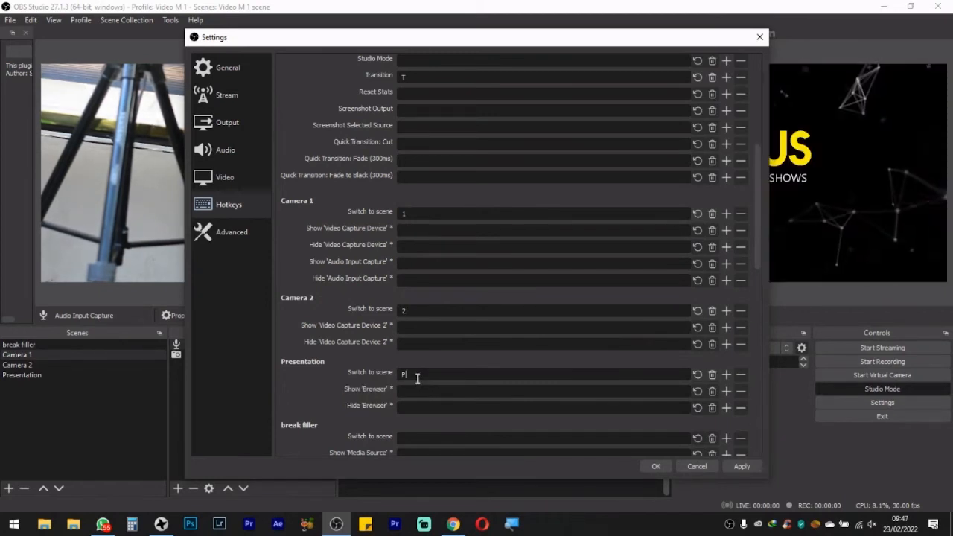
pyautogui.click(741, 467)
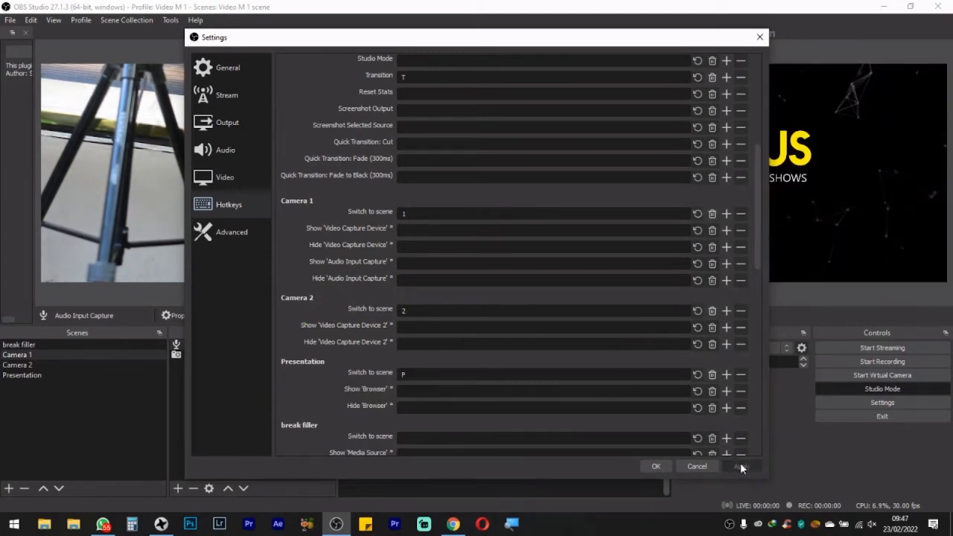
pyautogui.click(656, 466)
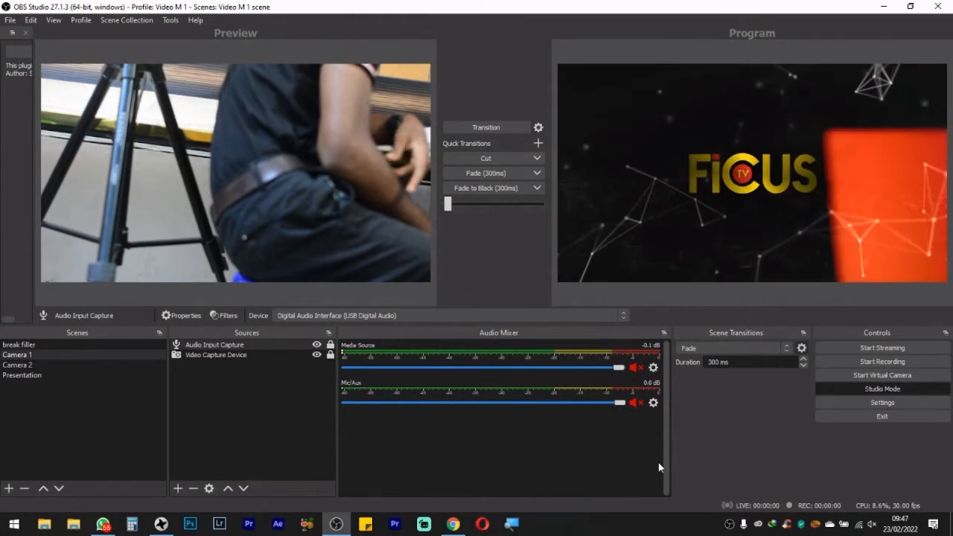
pyautogui.click(876, 404)
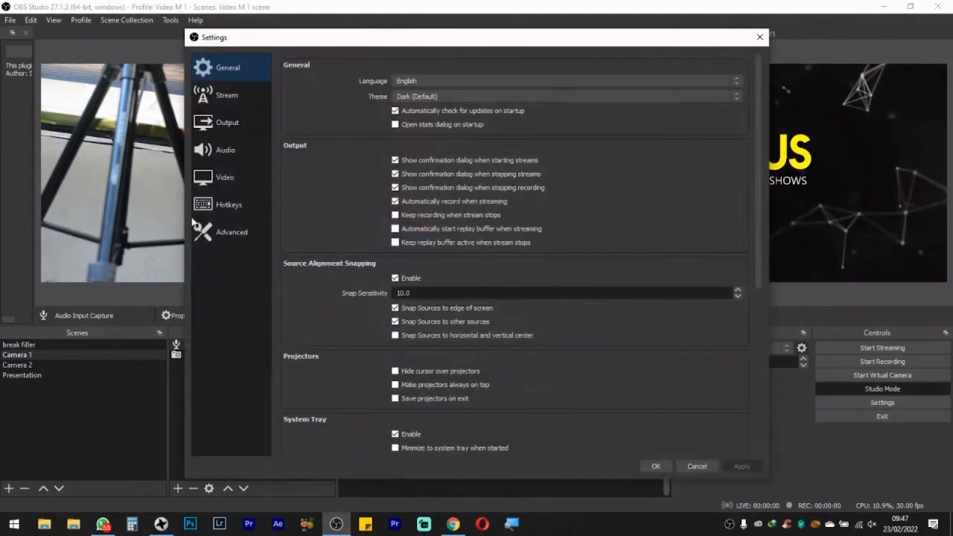
pyautogui.click(202, 207)
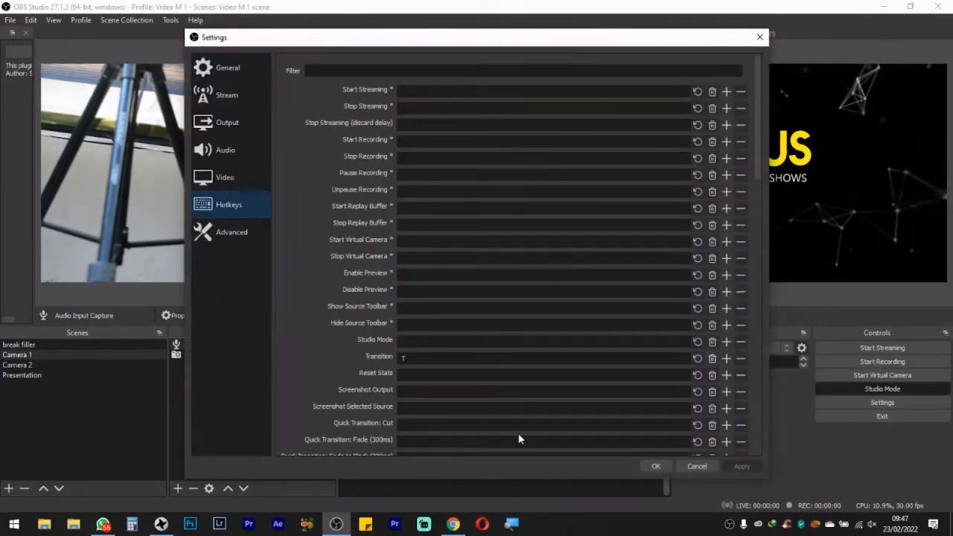
pyautogui.click(697, 466)
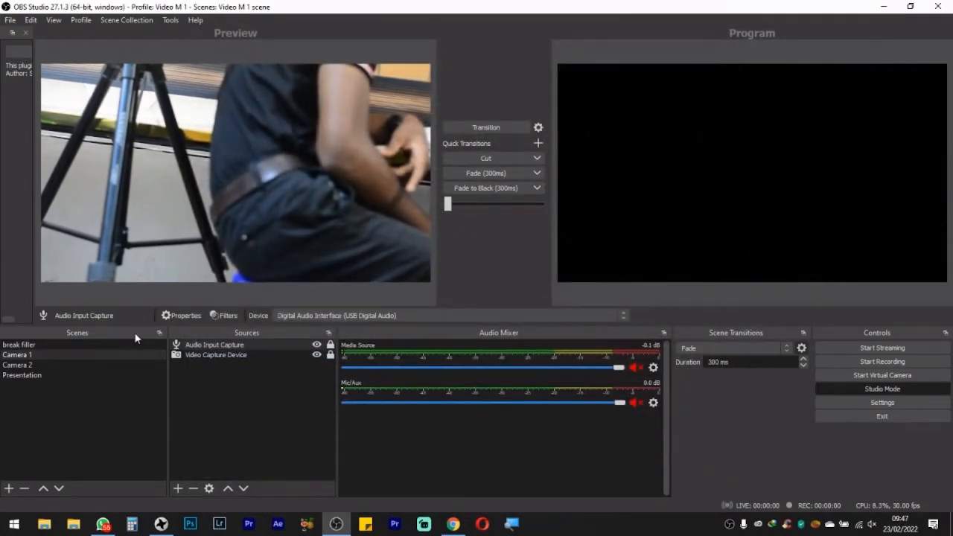
# Preview the break filler, Camera 1, Camera 2 and Presentation scenes one after another
pyautogui.click(23, 345)
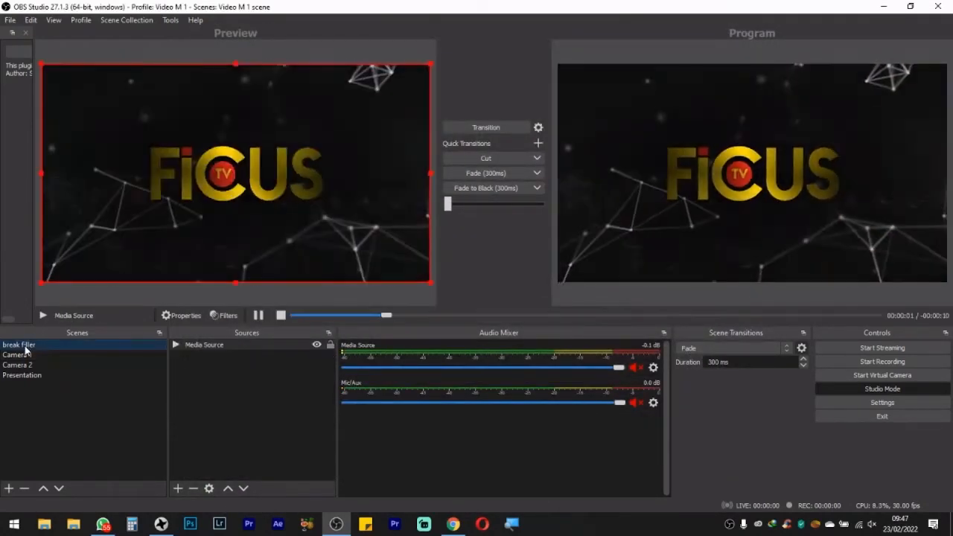
pyautogui.click(22, 355)
pyautogui.click(22, 365)
pyautogui.click(23, 376)
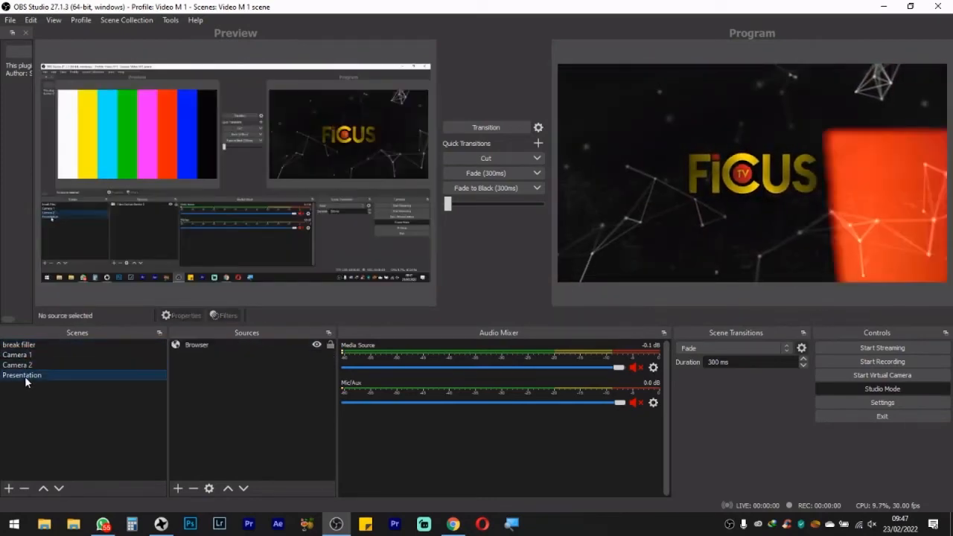
pyautogui.click(513, 525)
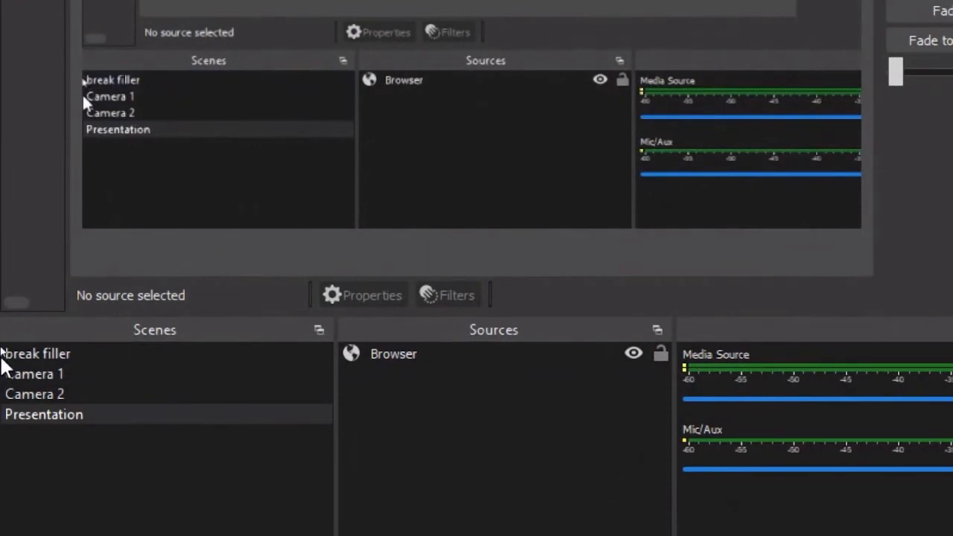
pyautogui.moveTo(62, 312); pyautogui.dragTo(62, 274)
pyautogui.click(50, 316)
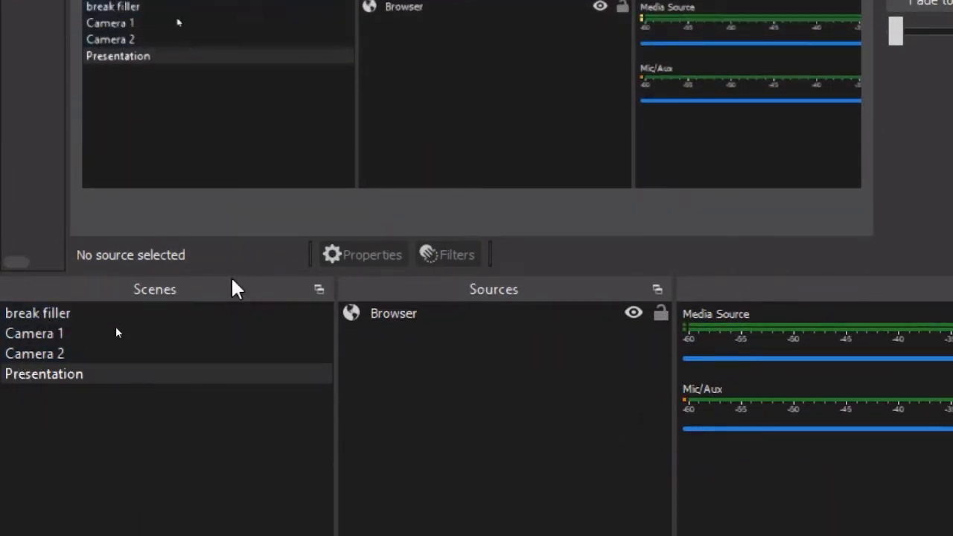
pyautogui.click(33, 313)
pyautogui.click(35, 335)
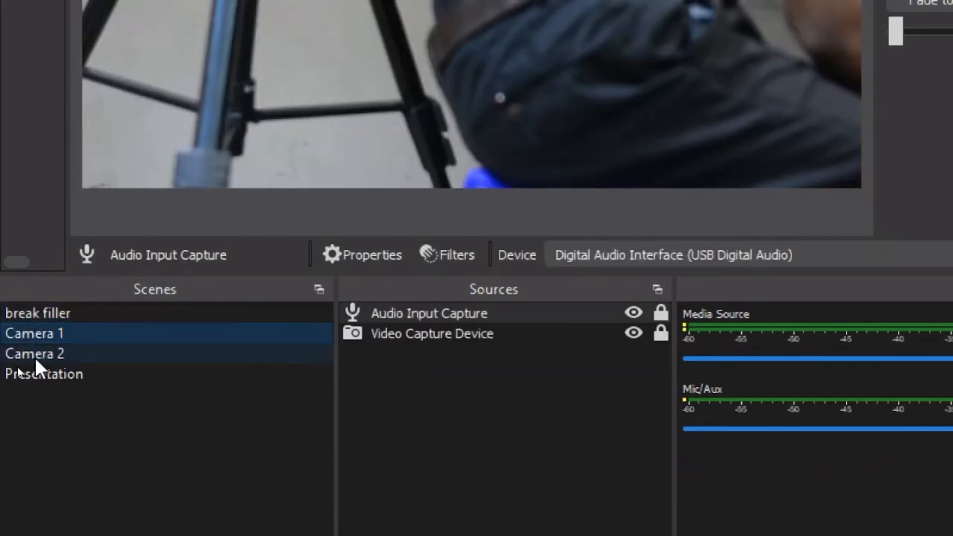
pyautogui.click(34, 355)
pyautogui.click(40, 376)
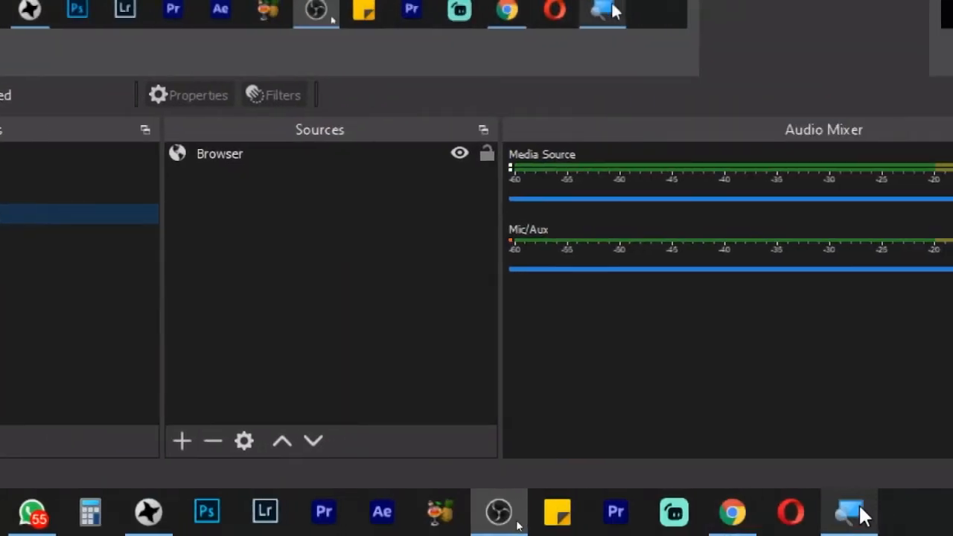
pyautogui.rightClick(858, 511)
pyautogui.click(832, 463)
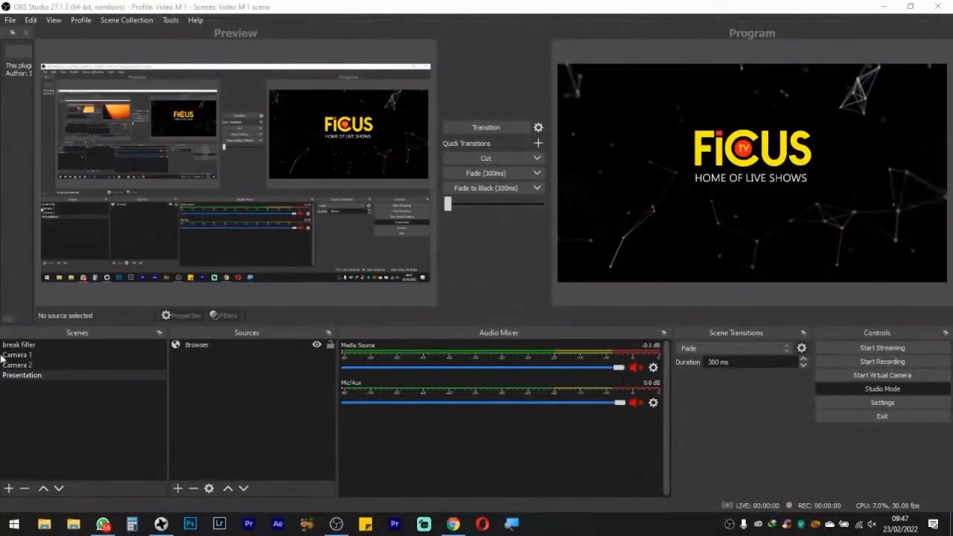
# Assign B as the Switch to scene hotkey for the break filler scene and save the settings
pyautogui.click(835, 398)
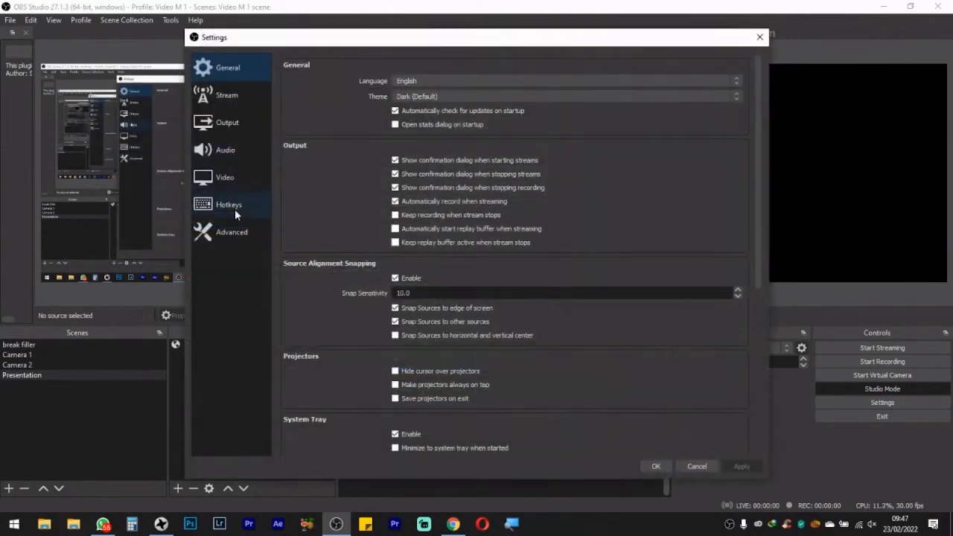
pyautogui.click(220, 126)
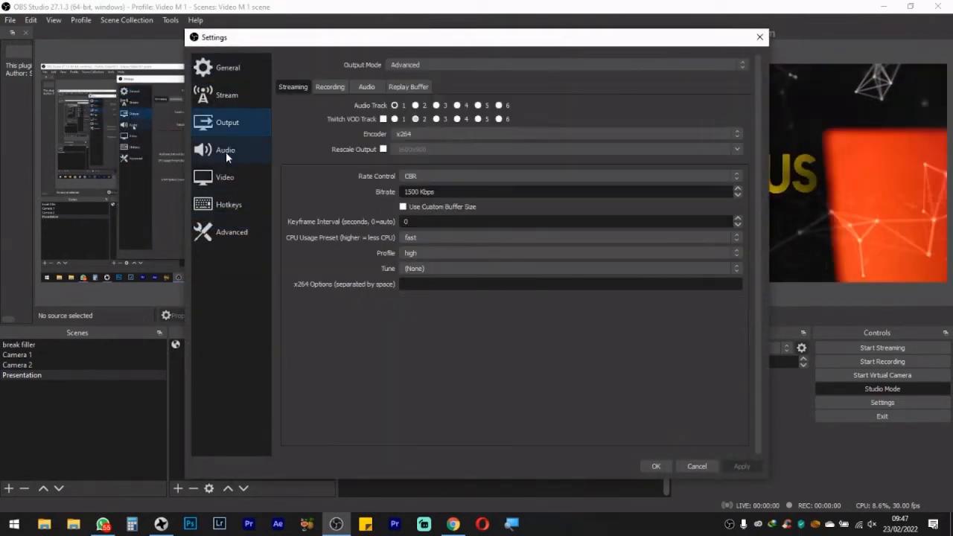
pyautogui.click(225, 201)
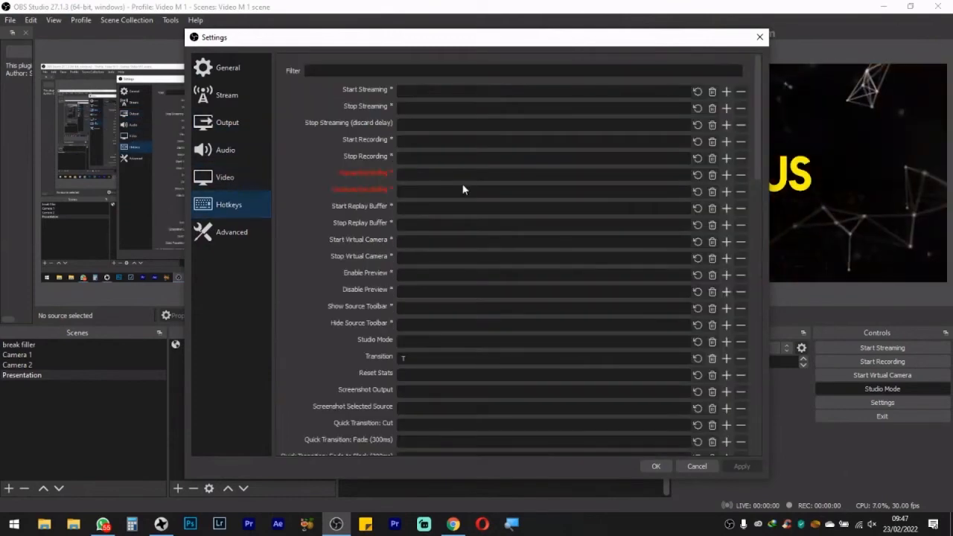
pyautogui.scroll(-5, 408, 355)
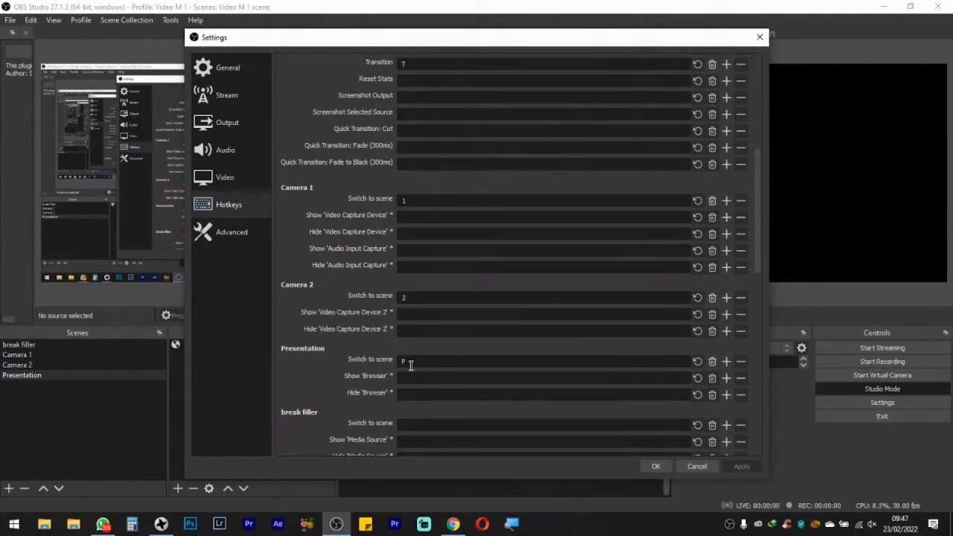
pyautogui.click(411, 426)
pyautogui.press('b')
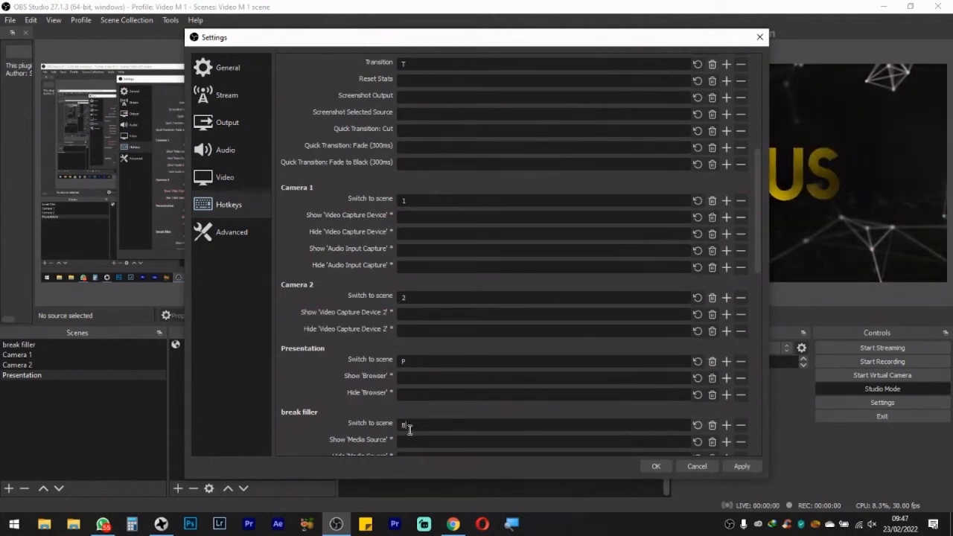
pyautogui.click(648, 467)
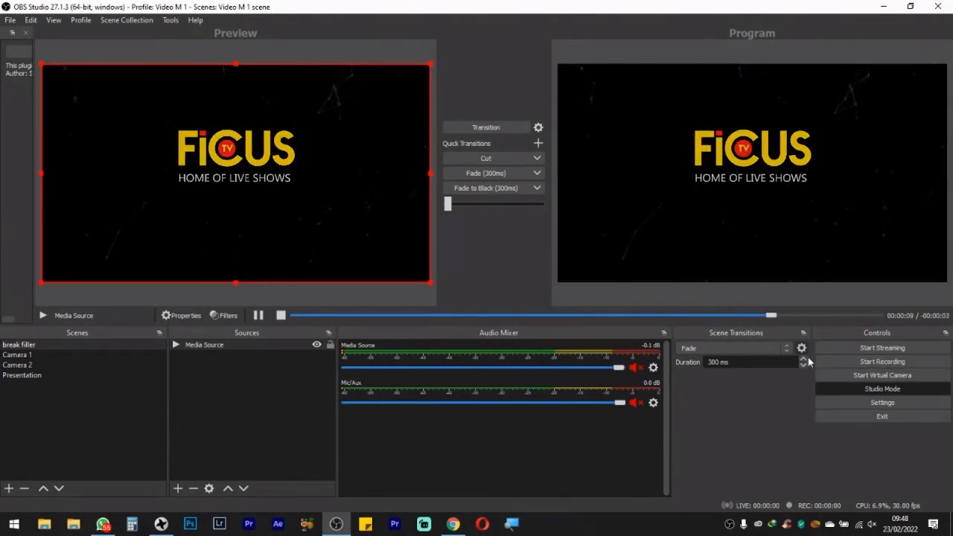
# Test the Camera 1 and Camera 2 scene hotkeys with Studio Mode off, and return to Studio Mode with Camera 1 in the preview
pyautogui.click(867, 387)
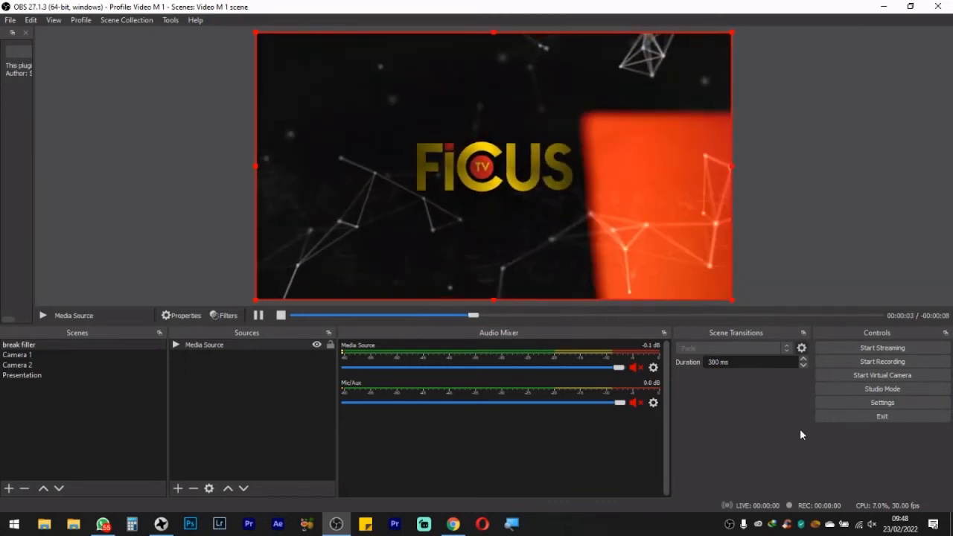
pyautogui.press('1')
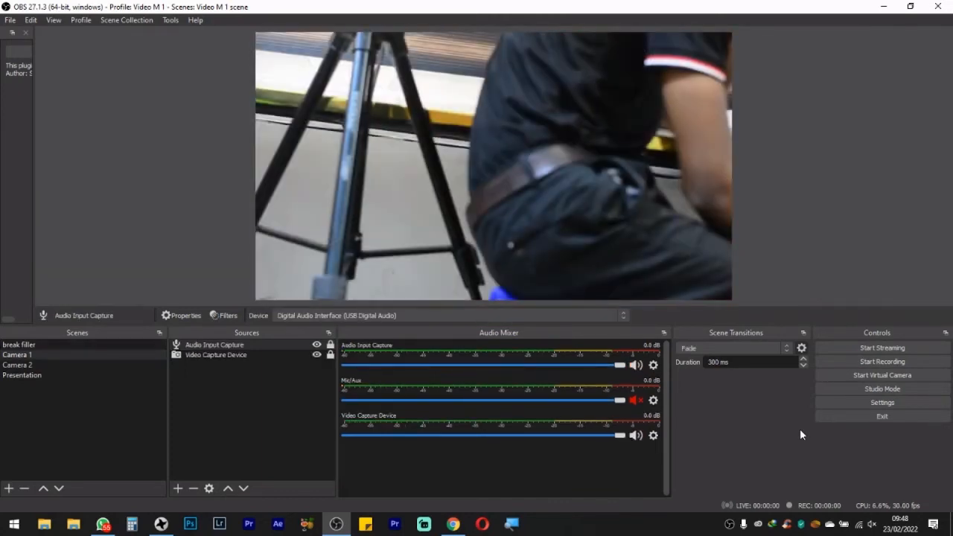
pyautogui.press('2')
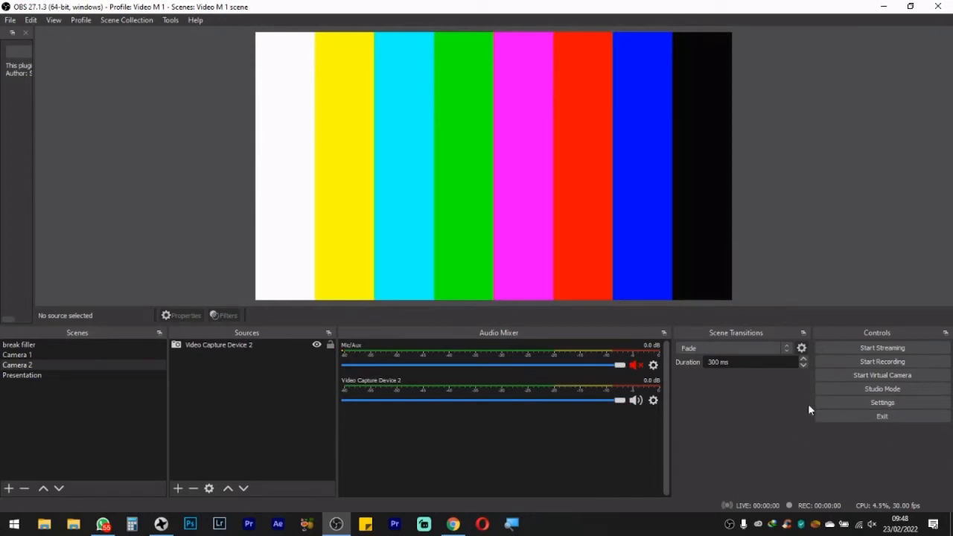
pyautogui.click(837, 391)
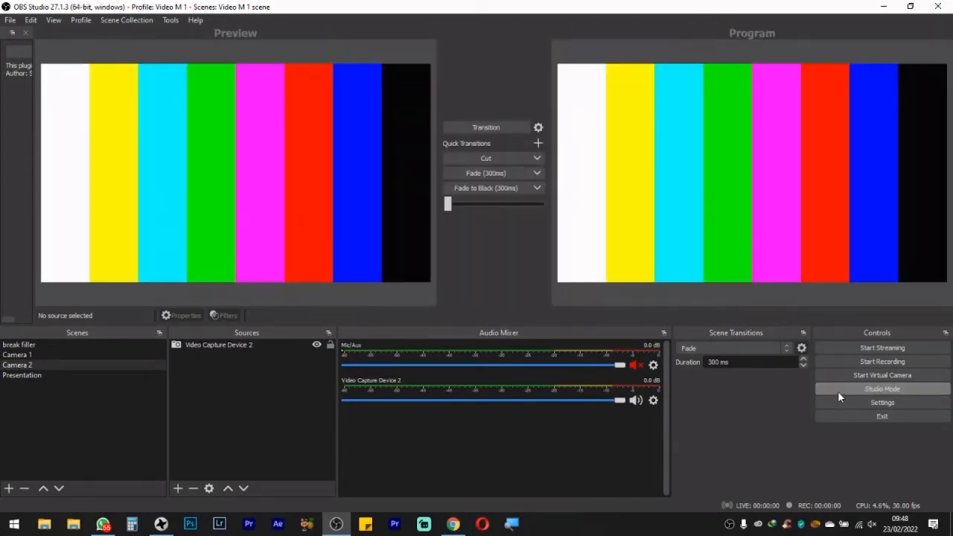
pyautogui.press('1')
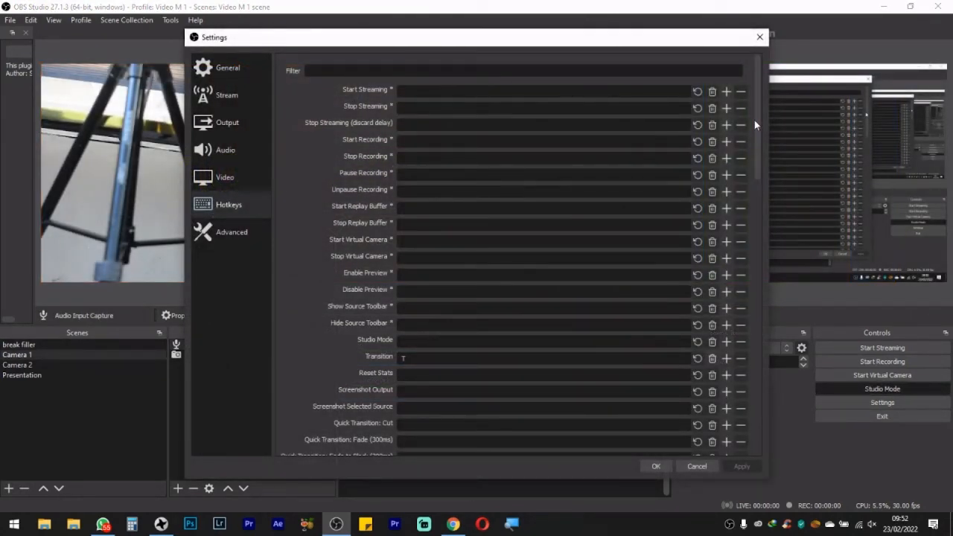
# Set the process priority to High in the advanced settings and save the settings
pyautogui.click(247, 232)
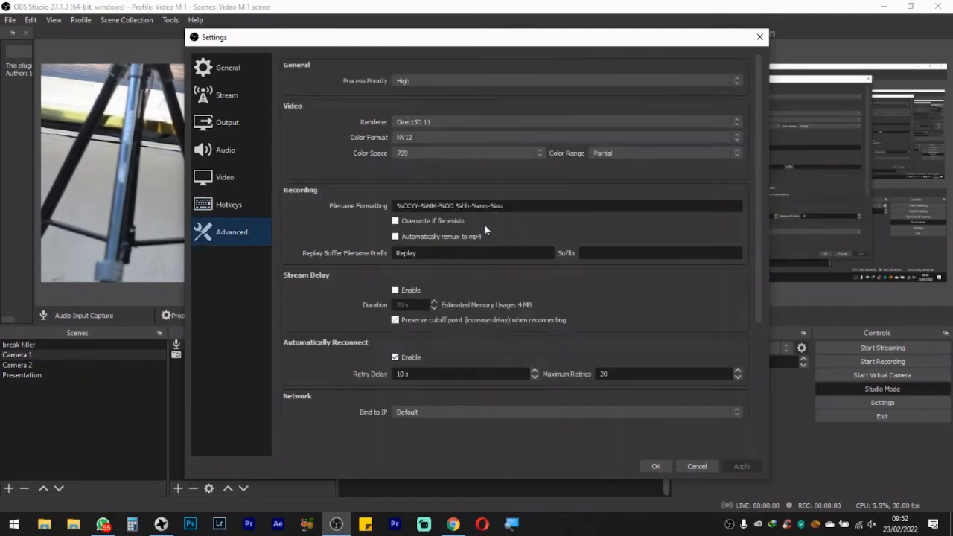
pyautogui.click(417, 79)
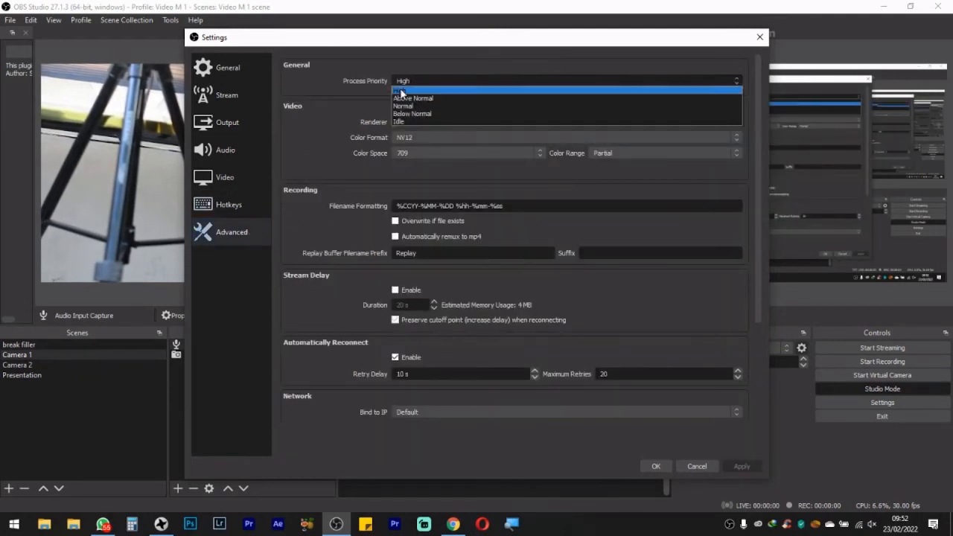
pyautogui.click(400, 86)
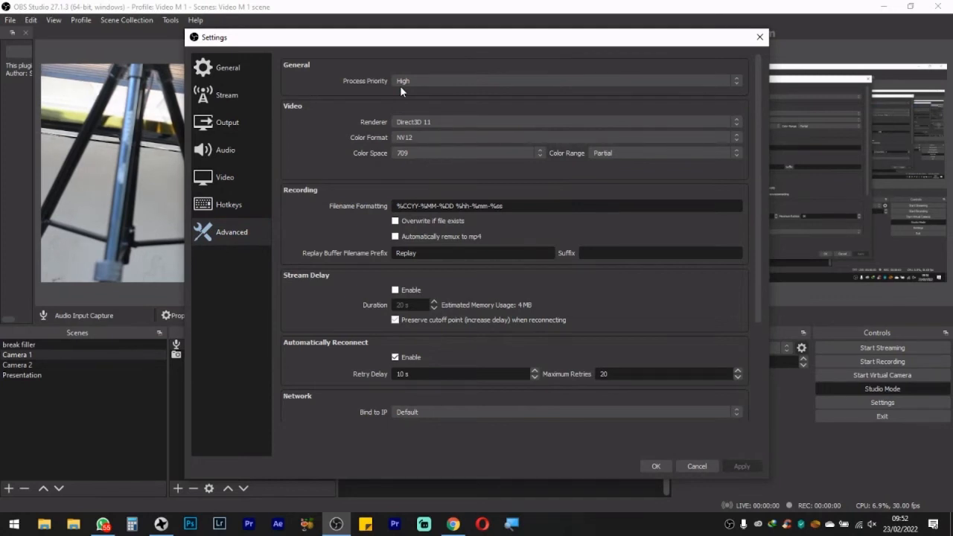
pyautogui.click(511, 524)
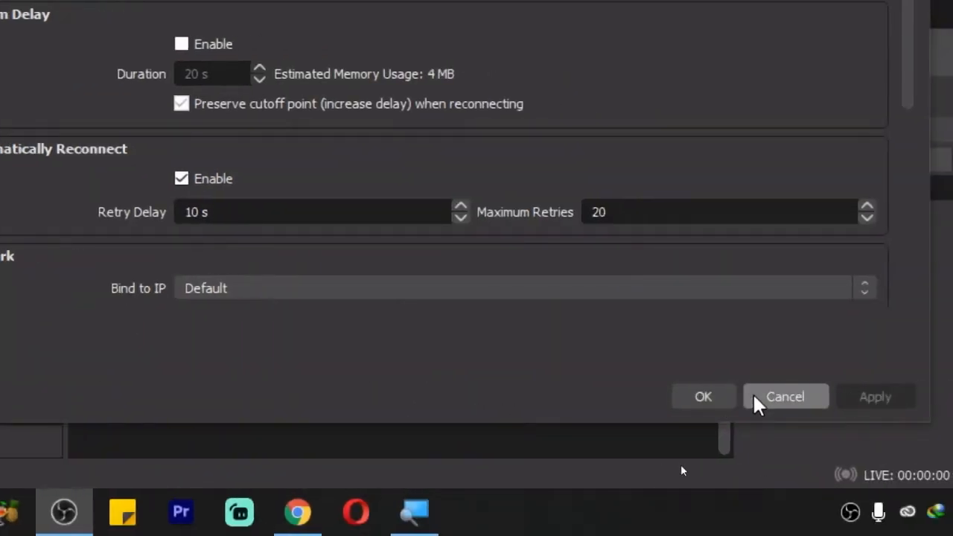
pyautogui.click(704, 397)
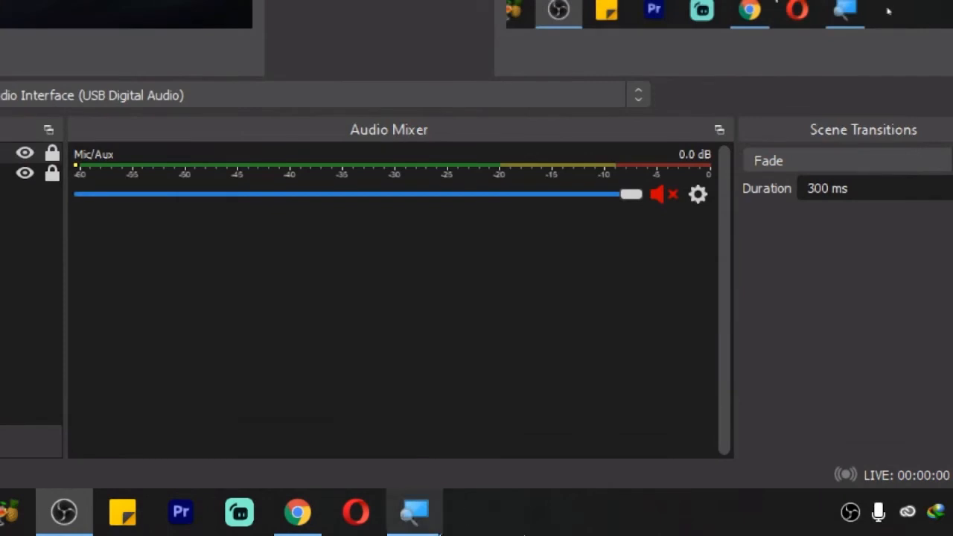
pyautogui.rightClick(439, 530)
pyautogui.click(415, 463)
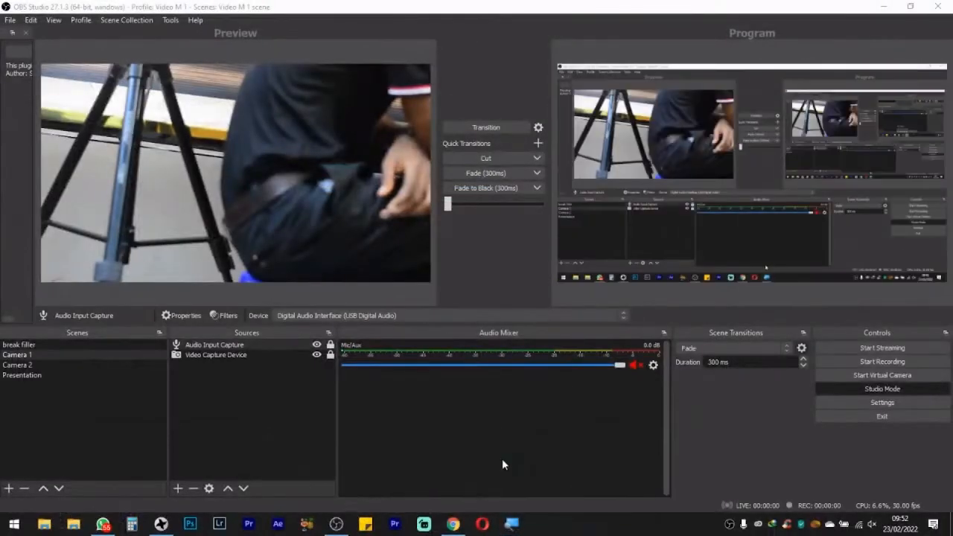
# Choose Facebook Live as the streaming service in the stream settings
pyautogui.click(841, 400)
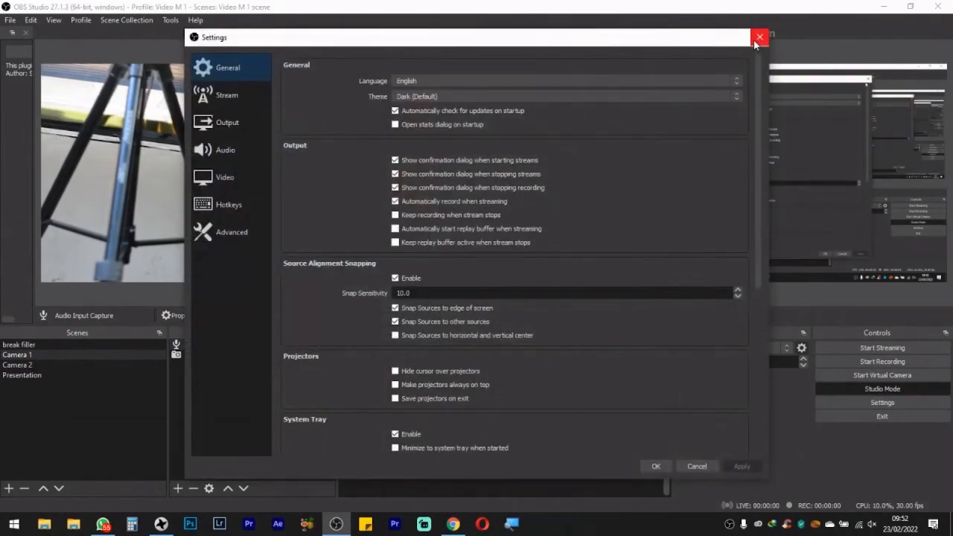
pyautogui.click(755, 41)
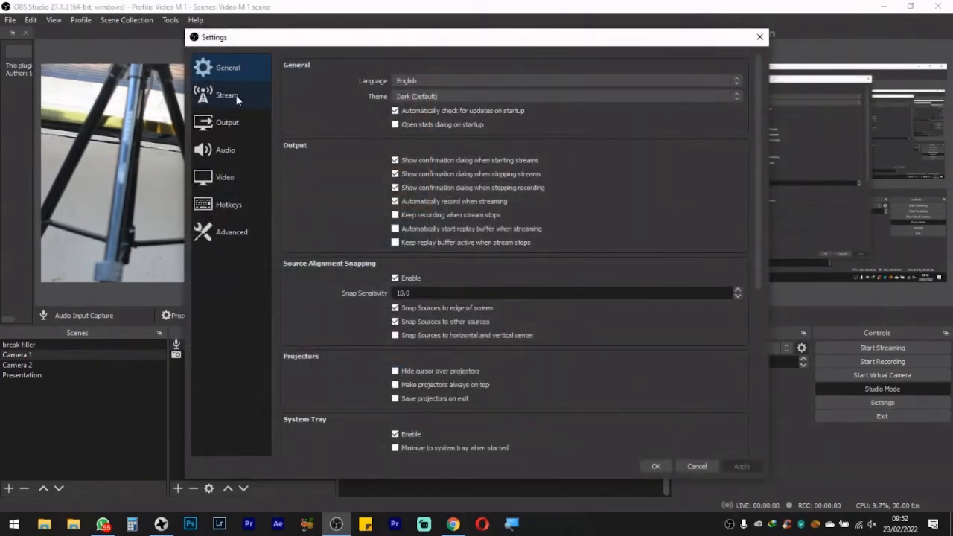
pyautogui.click(237, 100)
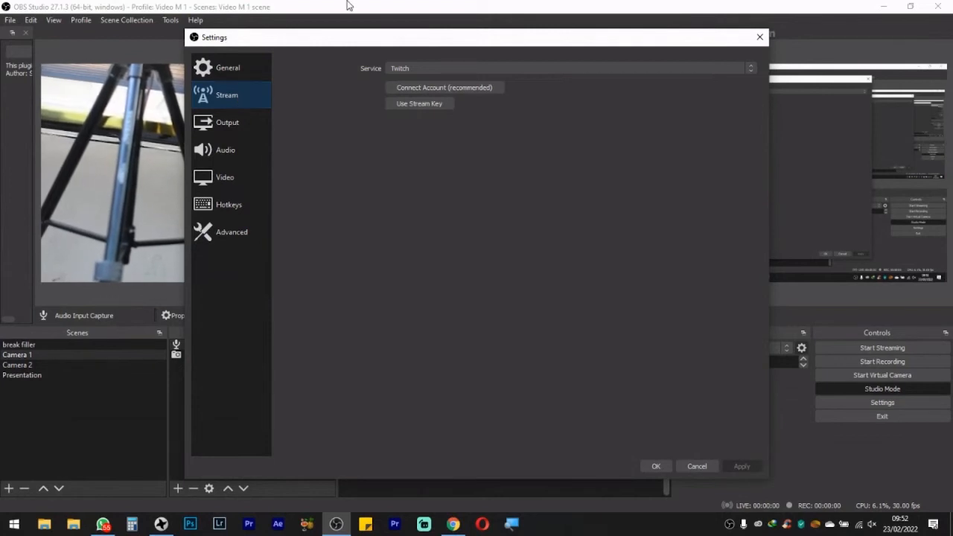
pyautogui.click(392, 70)
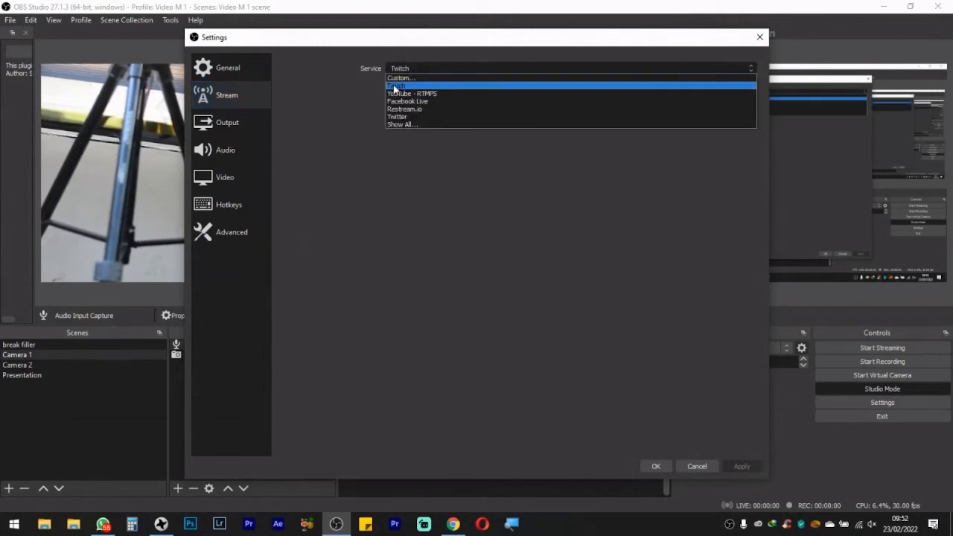
pyautogui.click(402, 125)
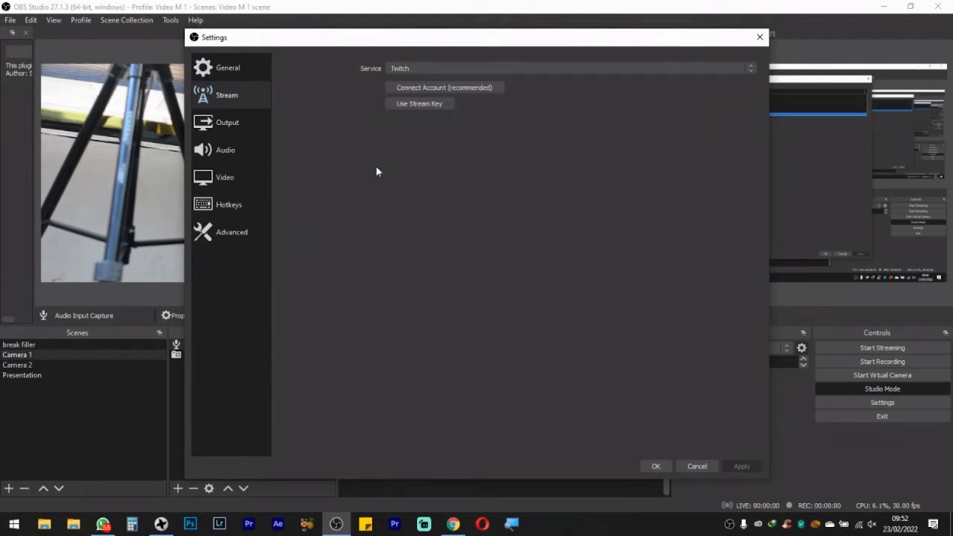
pyautogui.click(414, 68)
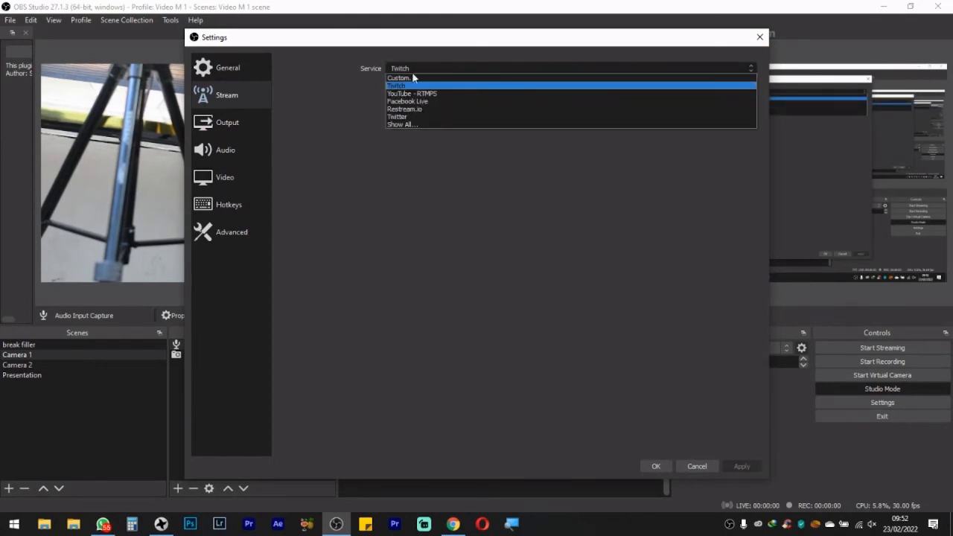
pyautogui.click(421, 102)
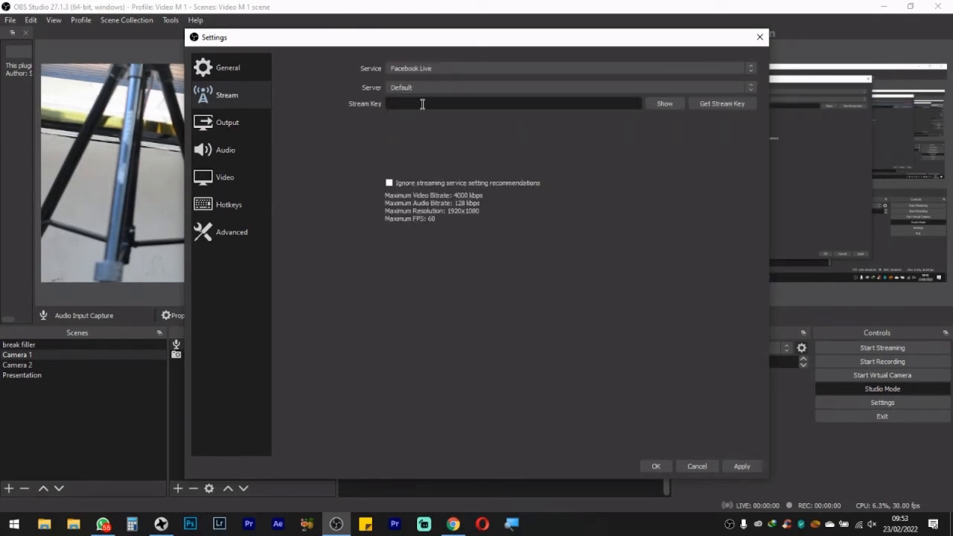
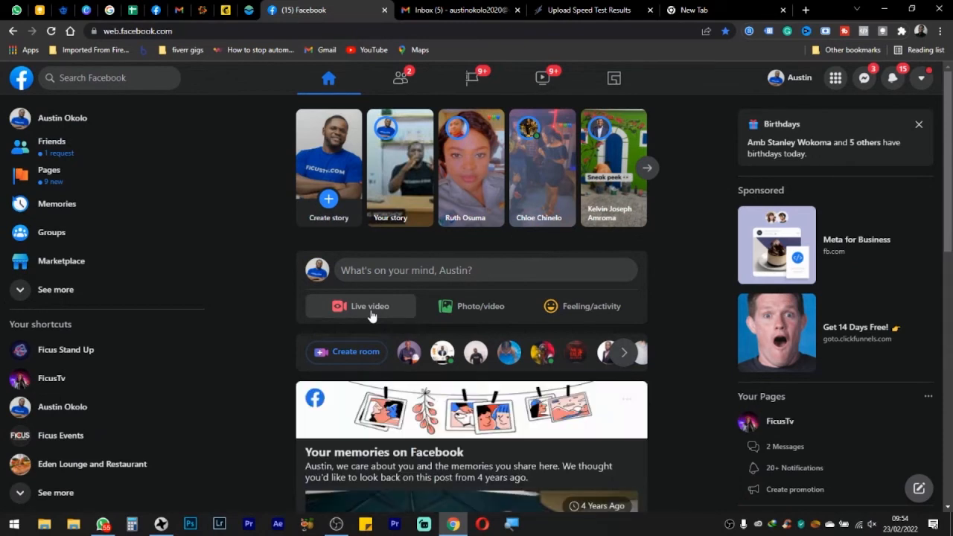
# Create a Go live video on Facebook, compare the webcam option, and choose Streaming software as the video source
pyautogui.click(371, 313)
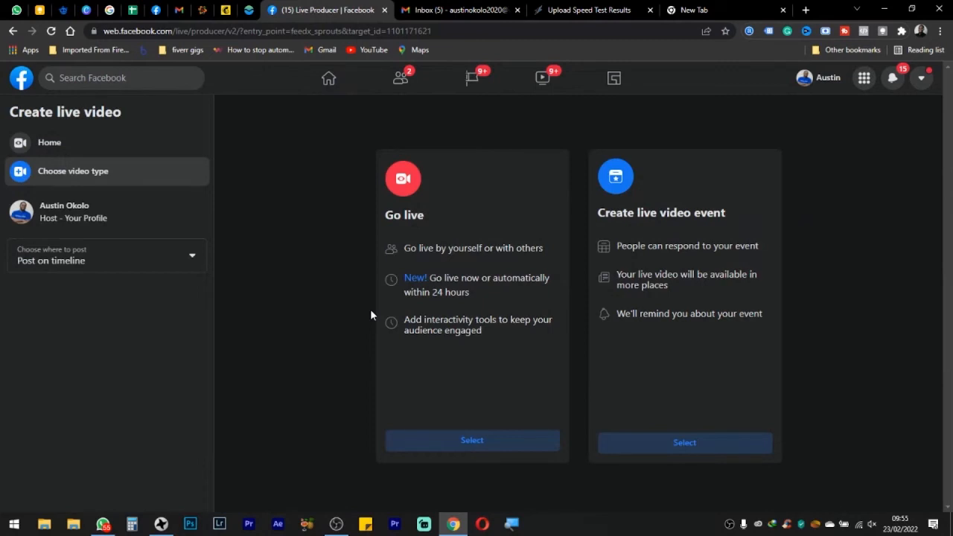
pyautogui.click(464, 447)
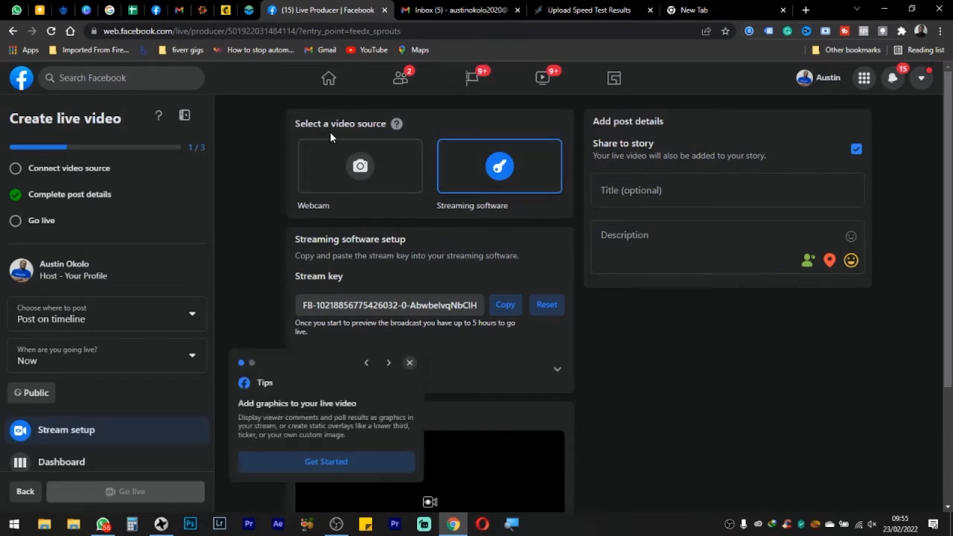
pyautogui.click(338, 185)
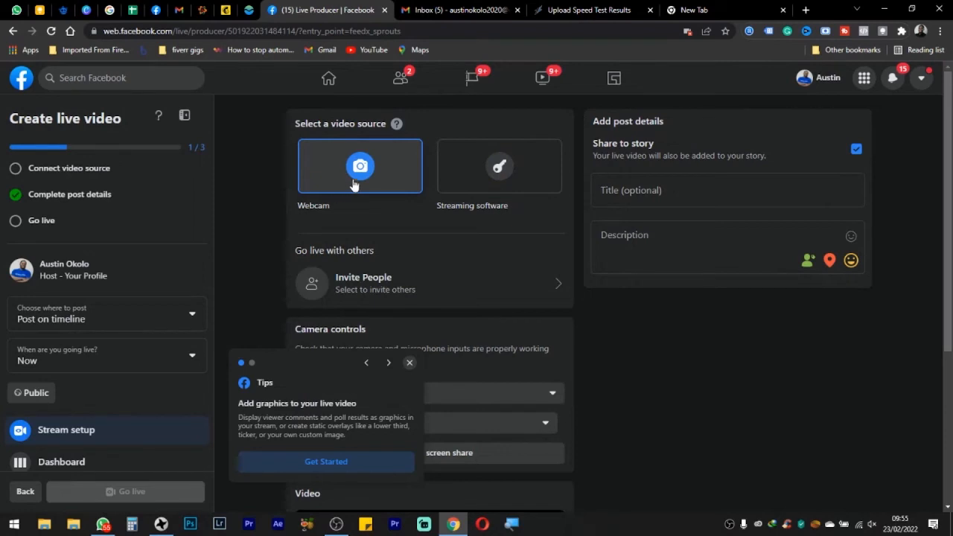
pyautogui.click(459, 166)
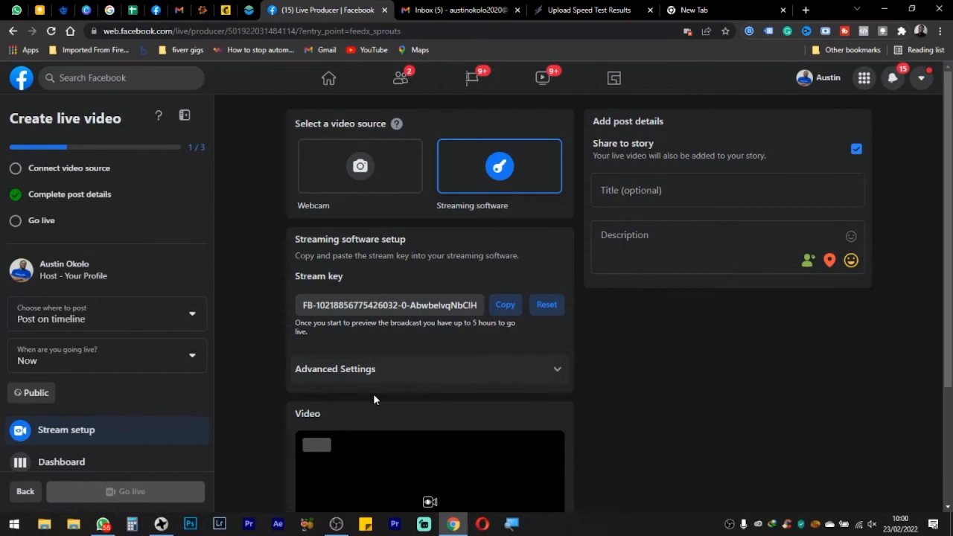
# Examine the OBS stream settings and Facebook's stream key, persistent key, backup stream and server URL options
pyautogui.click(335, 524)
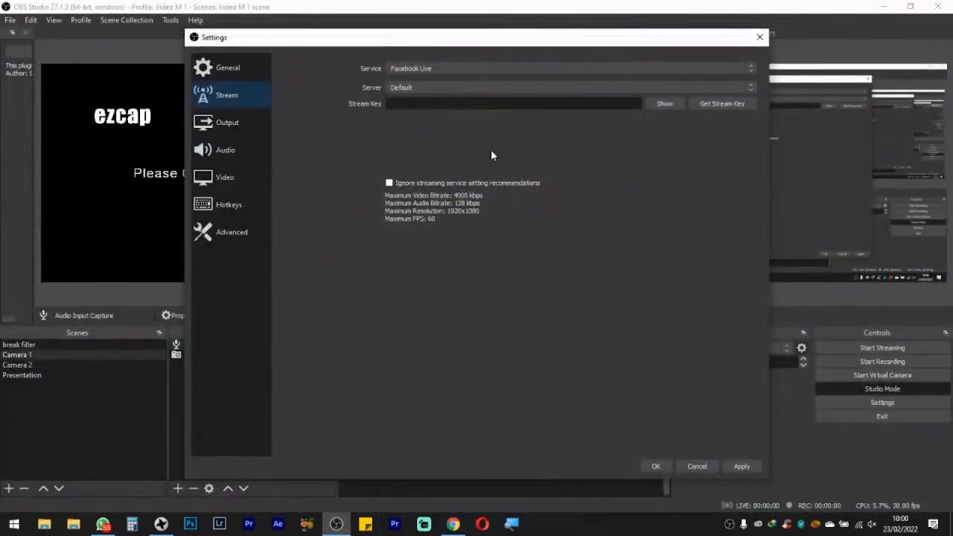
pyautogui.moveTo(335, 523)
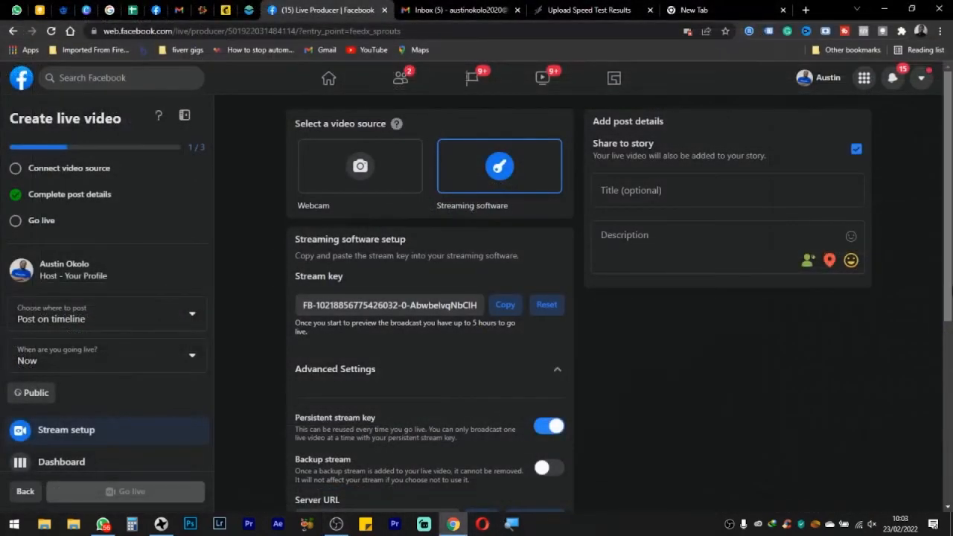
pyautogui.scroll(-1, 943, 244)
pyautogui.scroll(-3, 619, 298)
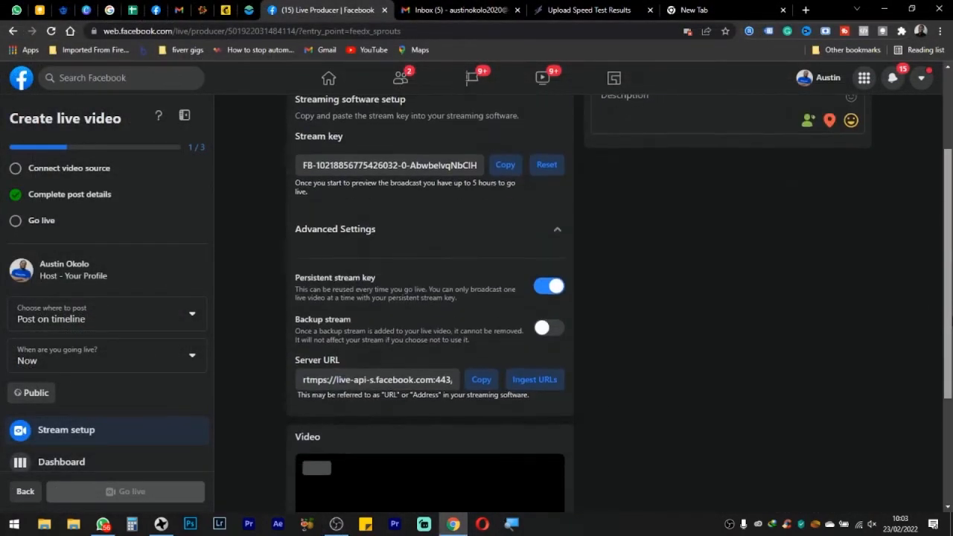
pyautogui.scroll(2, 947, 339)
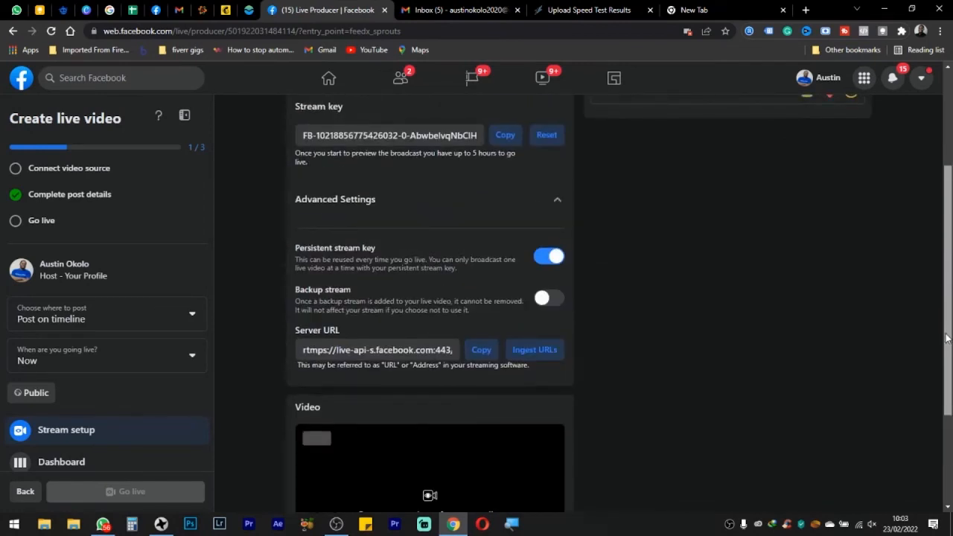
pyautogui.scroll(-3, 947, 339)
pyautogui.scroll(3, 950, 332)
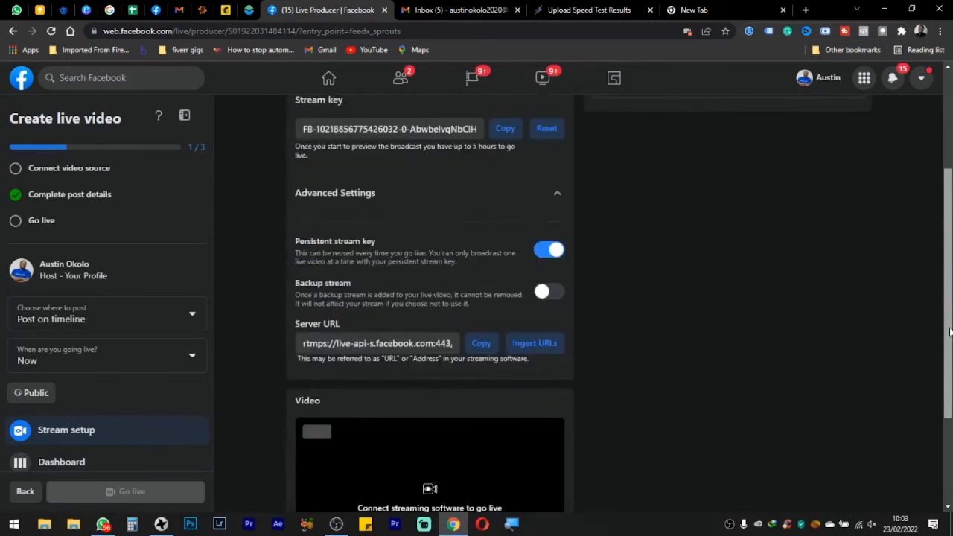
pyautogui.scroll(3, 950, 332)
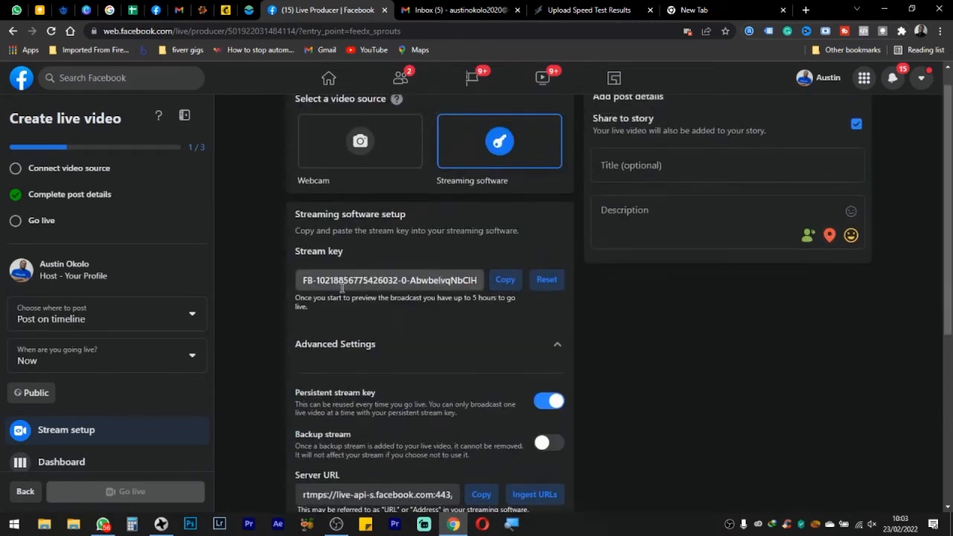
# Copy the stream key from Facebook, paste it into the stream key field in OBS Studio, and save the stream settings
pyautogui.click(337, 525)
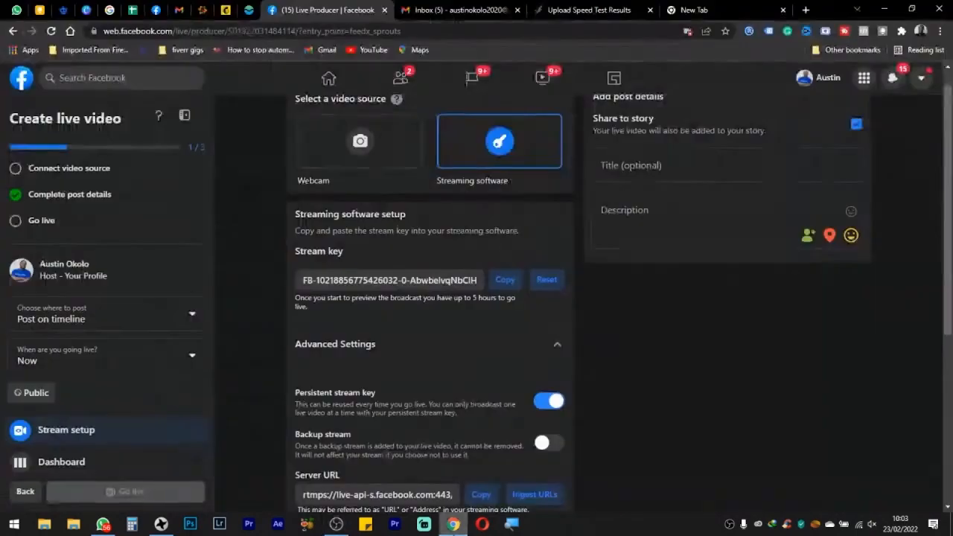
pyautogui.click(452, 524)
pyautogui.click(508, 282)
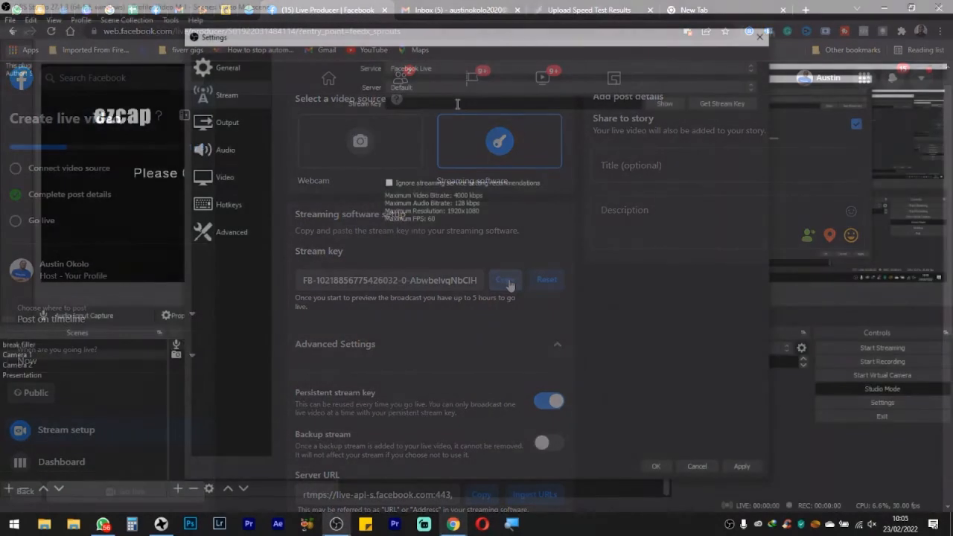
pyautogui.rightClick(457, 109)
pyautogui.click(480, 170)
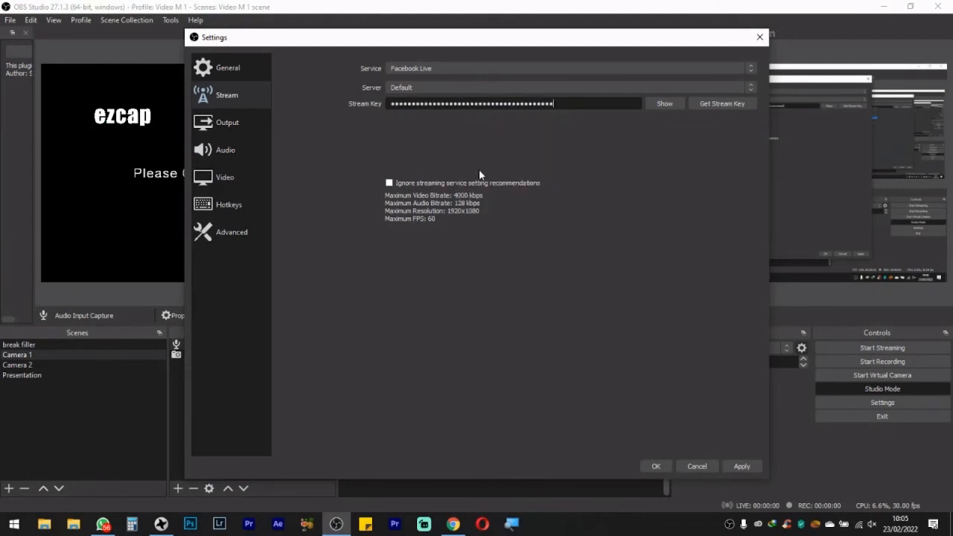
pyautogui.click(664, 104)
pyautogui.click(744, 468)
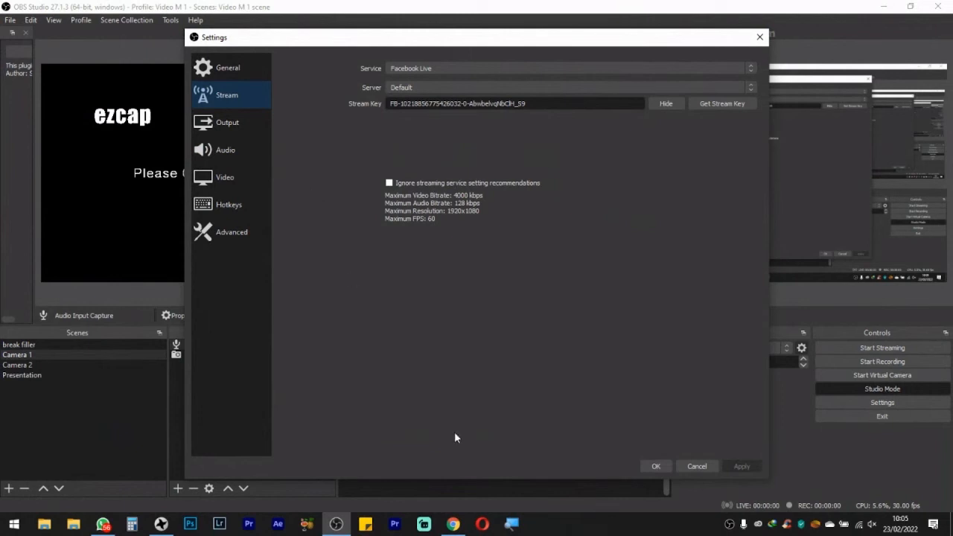
pyautogui.click(659, 465)
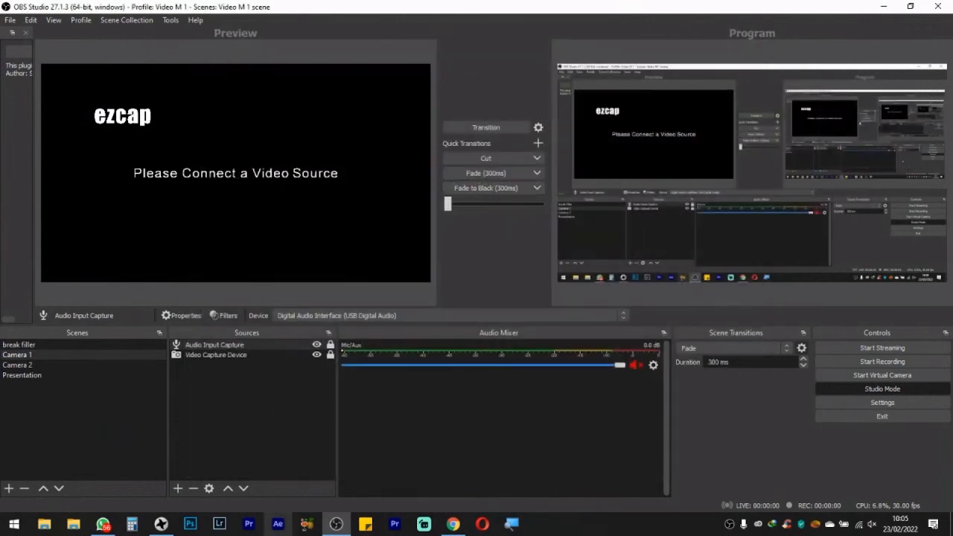
# Switch back to Facebook and enter "tEST STREAM" as the live video's title and "SET LIVE STREAM" as its description
pyautogui.click(453, 523)
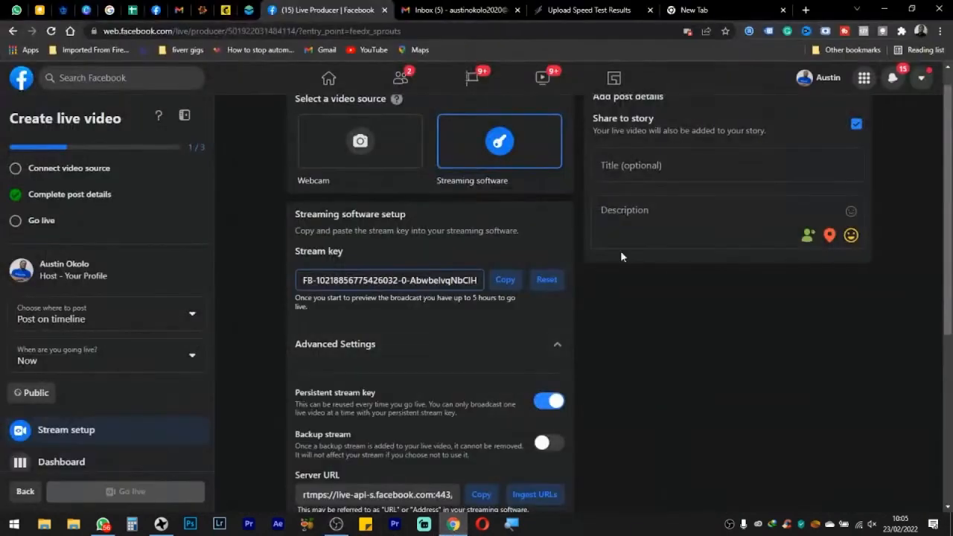
pyautogui.click(674, 176)
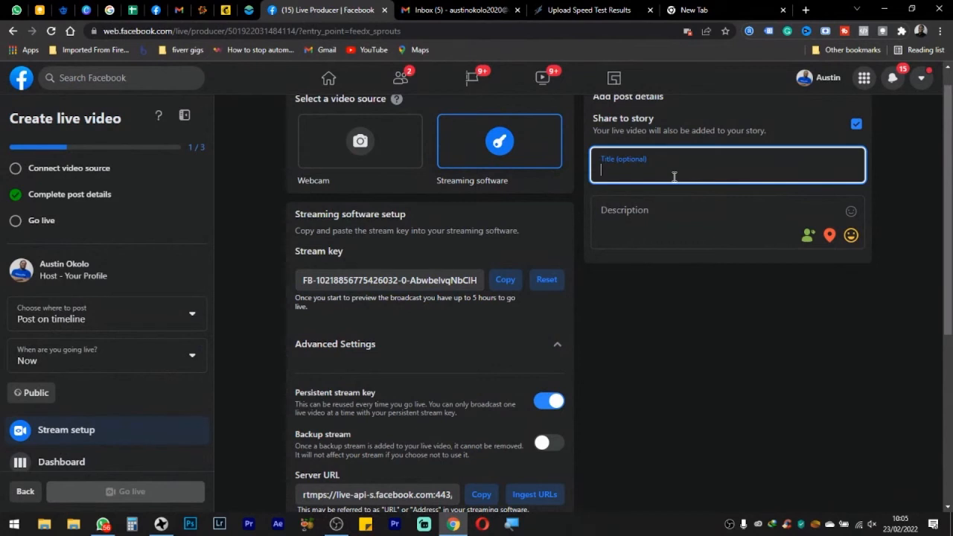
pyautogui.write('tEST STREAM')
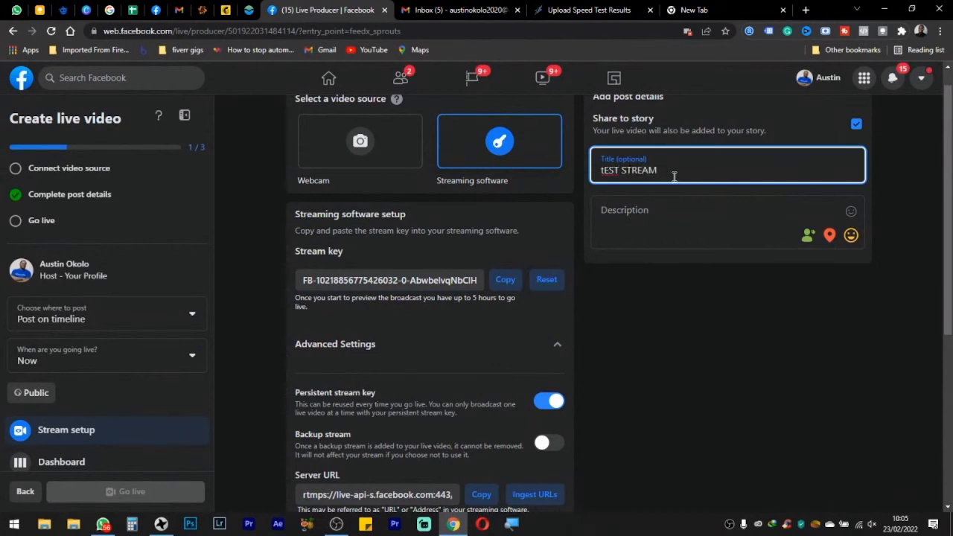
pyautogui.click(635, 211)
pyautogui.write('A')
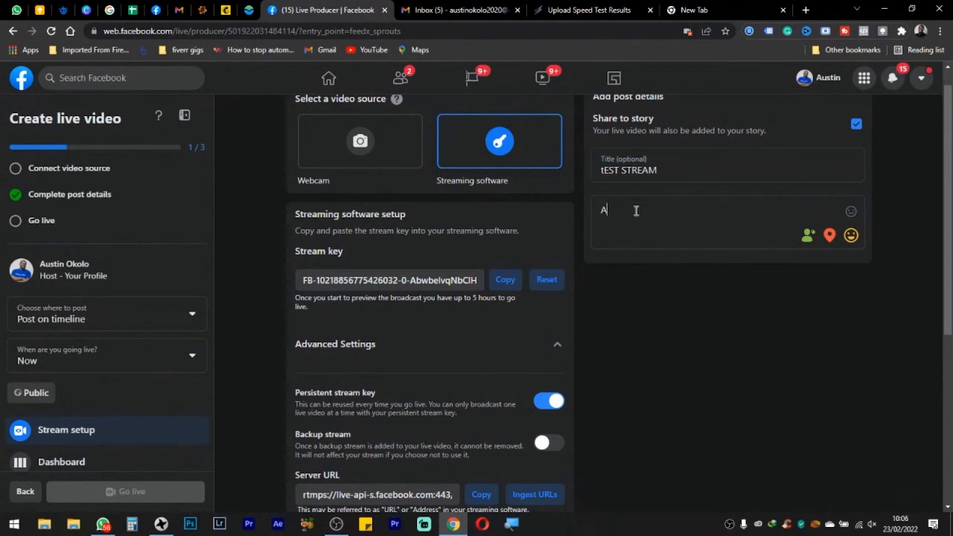
pyautogui.press('BackSpace')
pyautogui.write('SET LIC')
pyautogui.press('BackSpace')
pyautogui.write('VE STREAM')
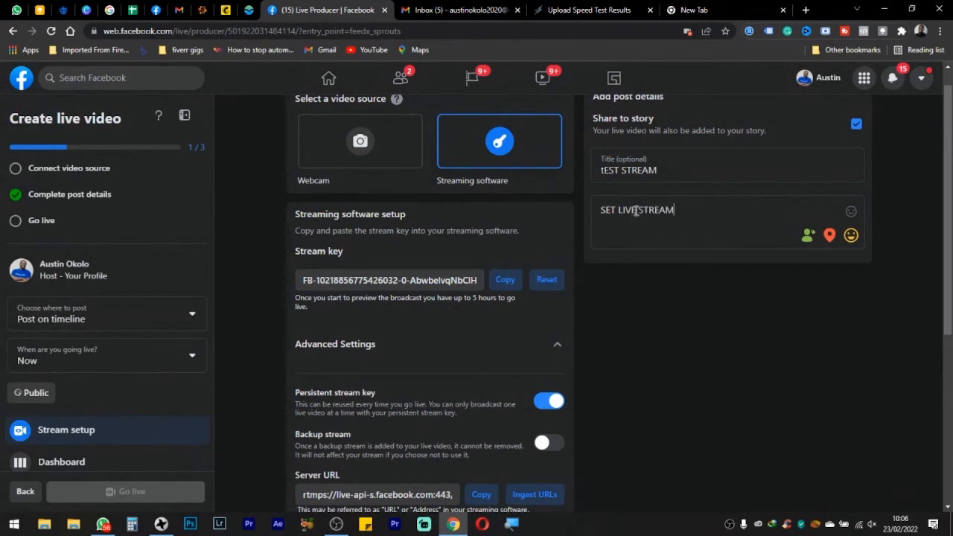
# Correct the live video's title to "TEST STREAM" and its description to "SET UP LIVE STREAM"
pyautogui.click(605, 170)
pyautogui.press('BackSpace')
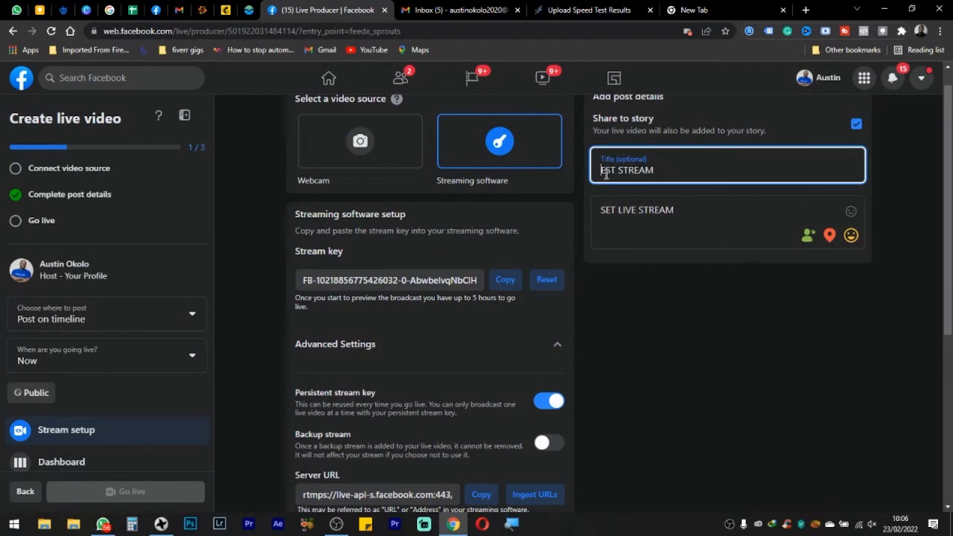
pyautogui.write('T')
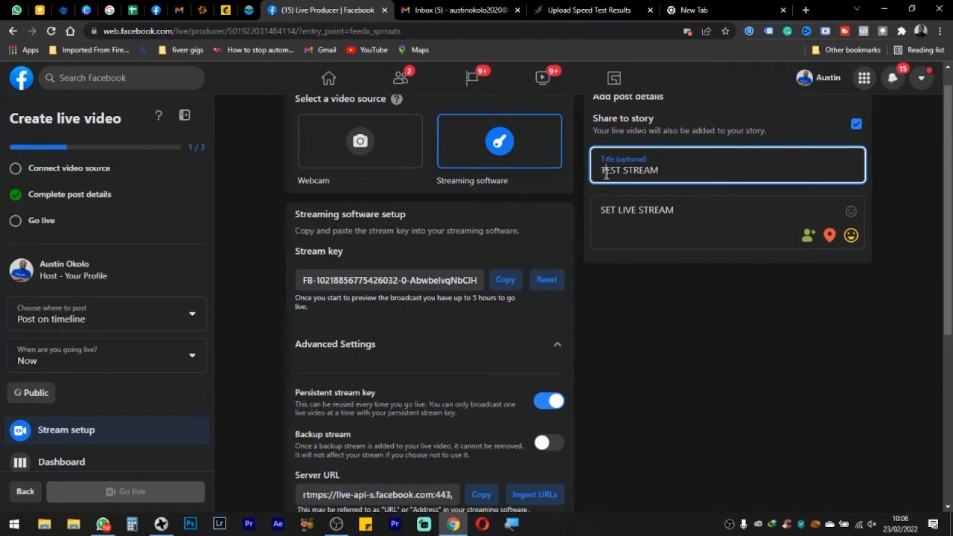
pyautogui.click(618, 211)
pyautogui.write('UP')
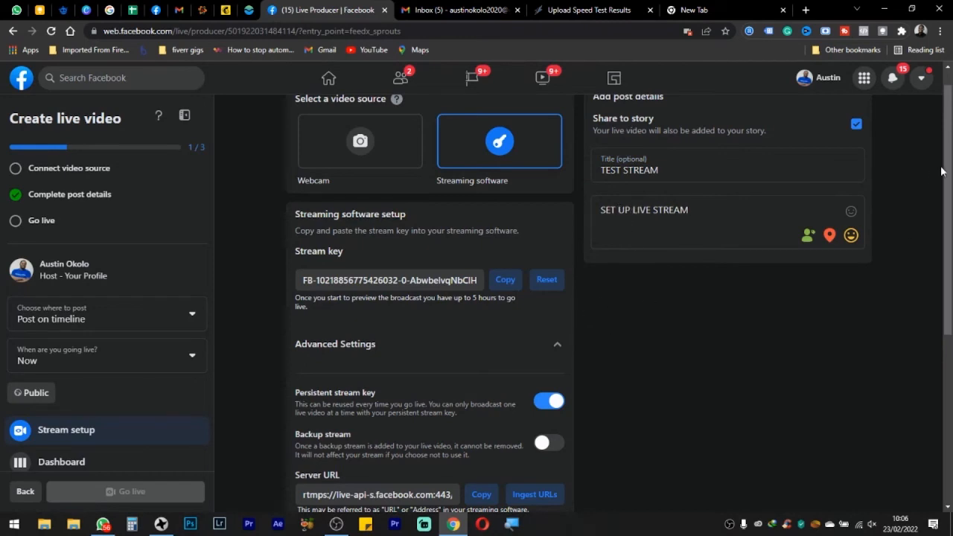
pyautogui.scroll(-2, 945, 147)
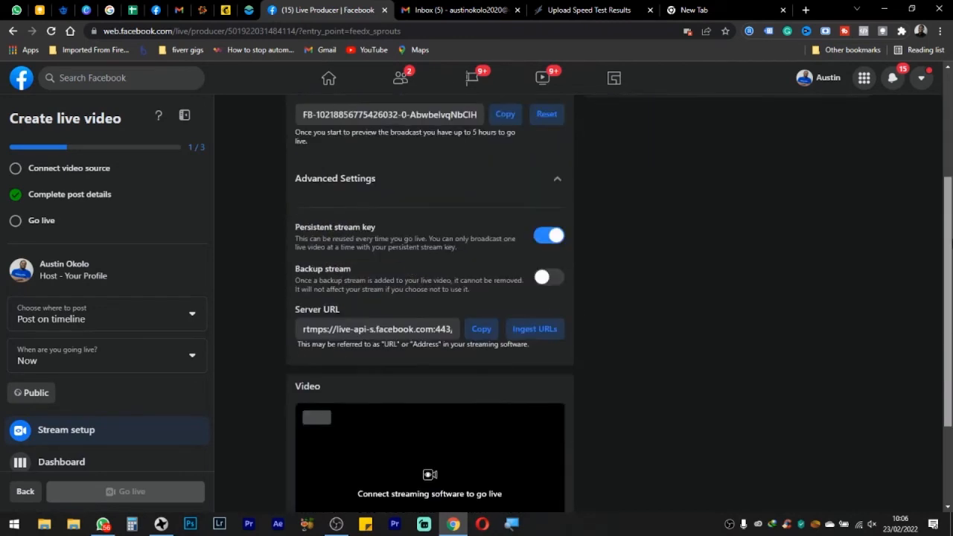
pyautogui.scroll(2, 946, 147)
pyautogui.scroll(-3, 945, 147)
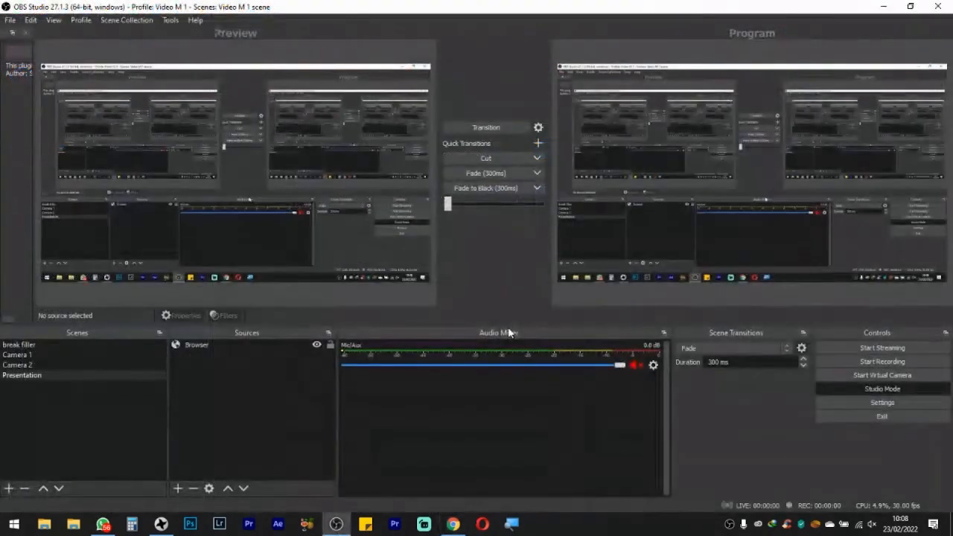
# In OBS Studio, send the break filler scene to the program output with the Cut transition
pyautogui.press('1')
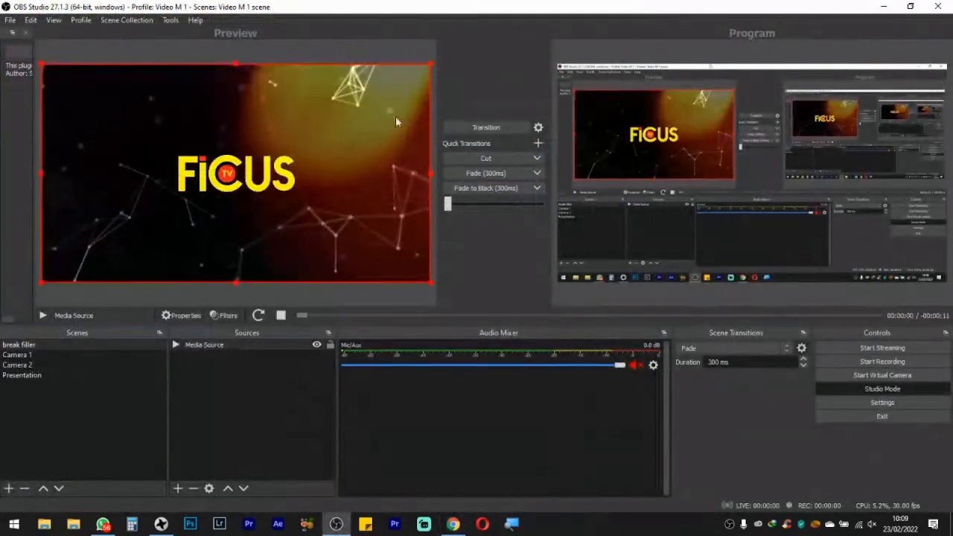
pyautogui.click(466, 161)
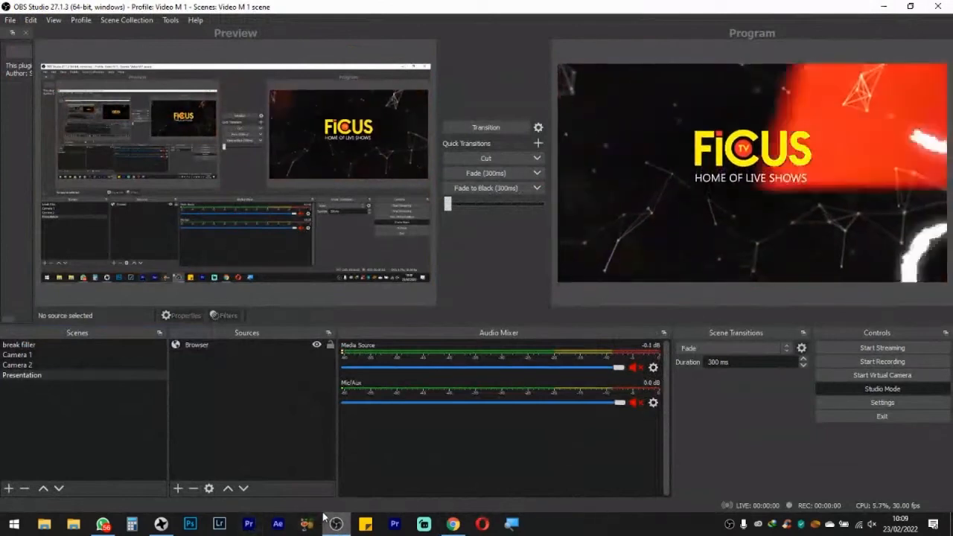
# Start the stream to Facebook Live and stop the accompanying recording
pyautogui.click(882, 347)
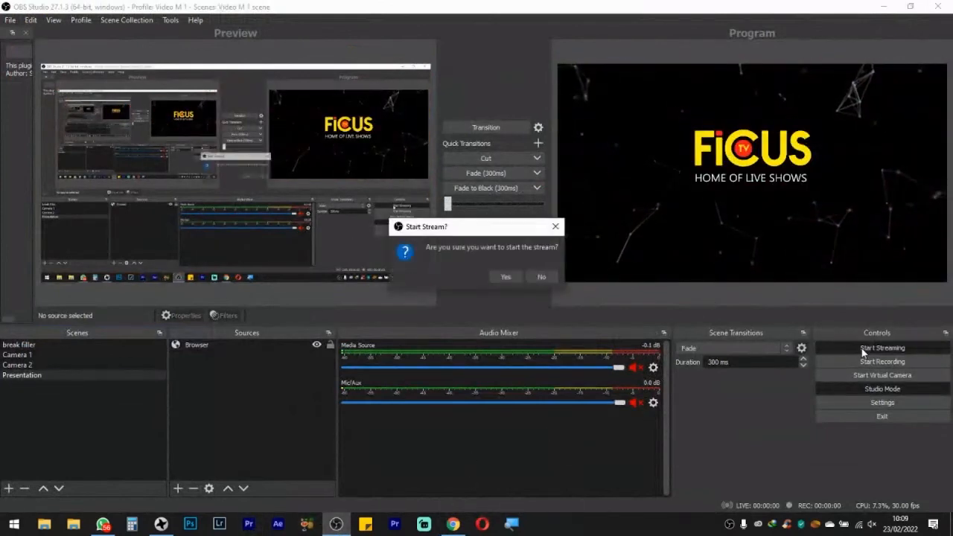
pyautogui.click(505, 276)
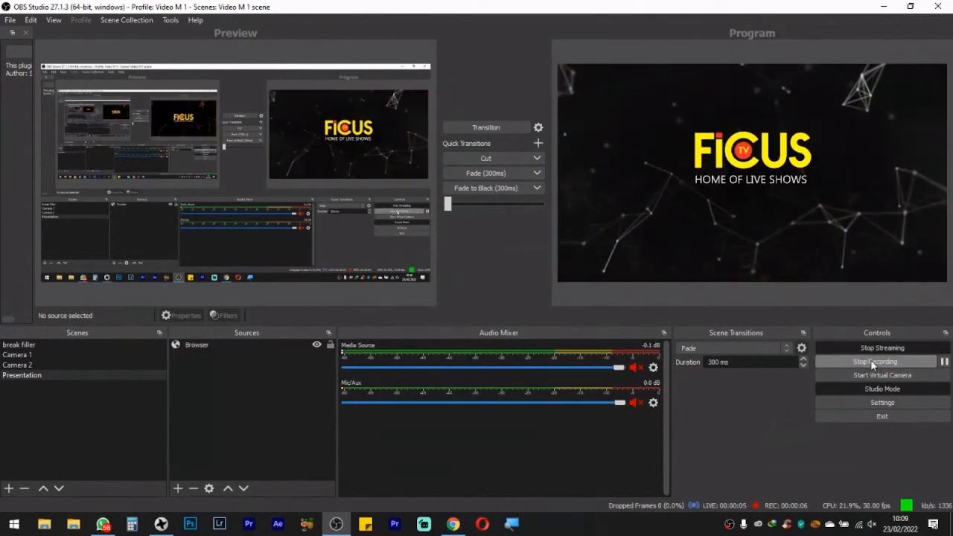
pyautogui.click(868, 361)
pyautogui.click(504, 276)
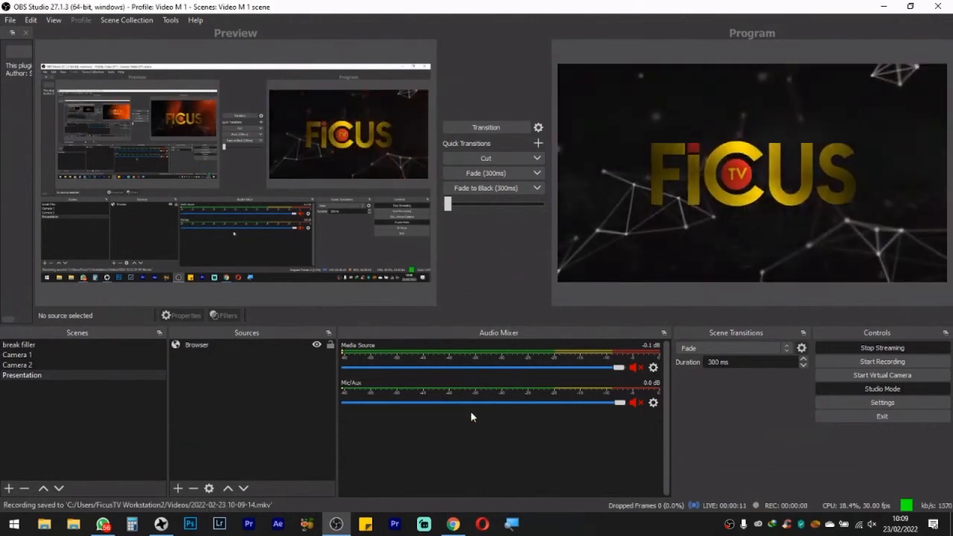
# Switch to Facebook Live Producer and go live with the incoming stream
pyautogui.click(452, 520)
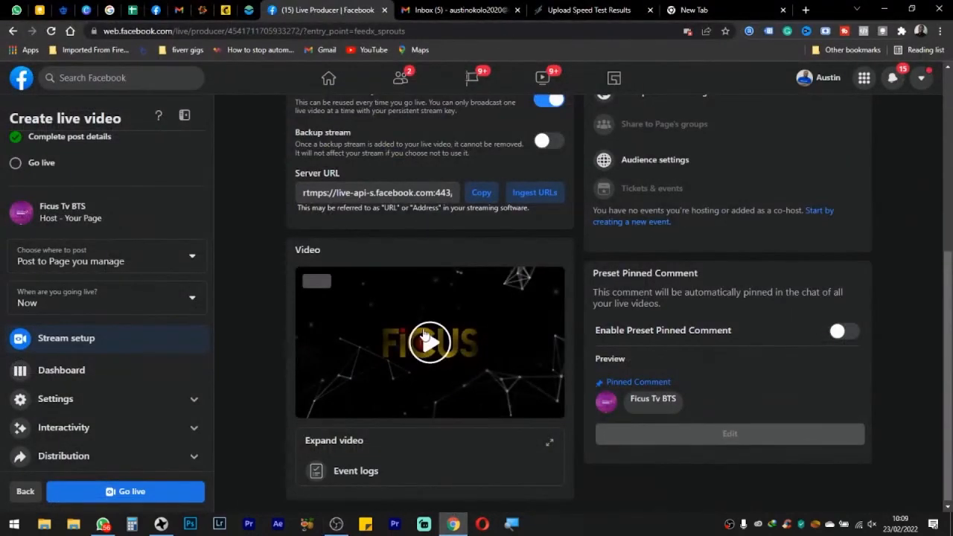
pyautogui.click(130, 492)
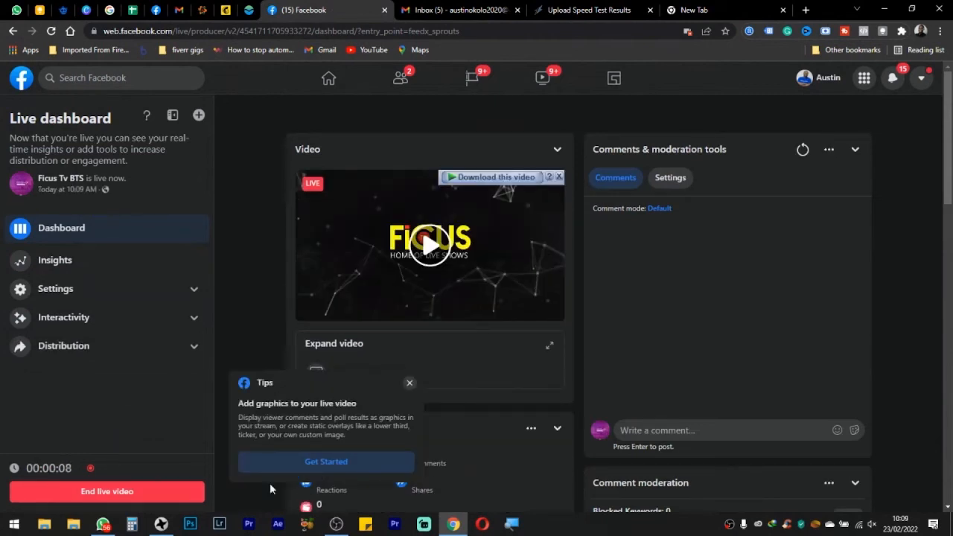
# Return to OBS Studio, check the dropped frames, live time and CPU status of the stream, and close the Magnifier
pyautogui.click(334, 523)
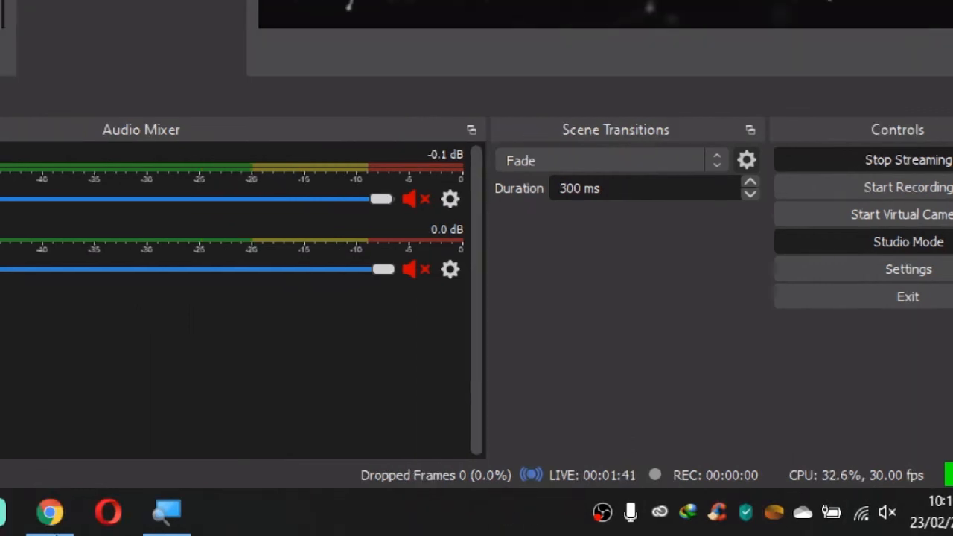
pyautogui.rightClick(232, 523)
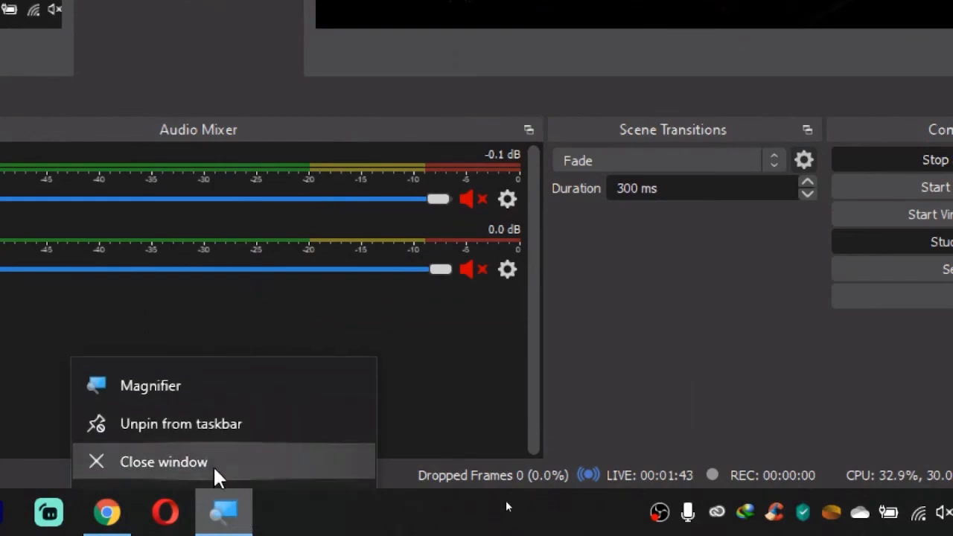
pyautogui.click(214, 471)
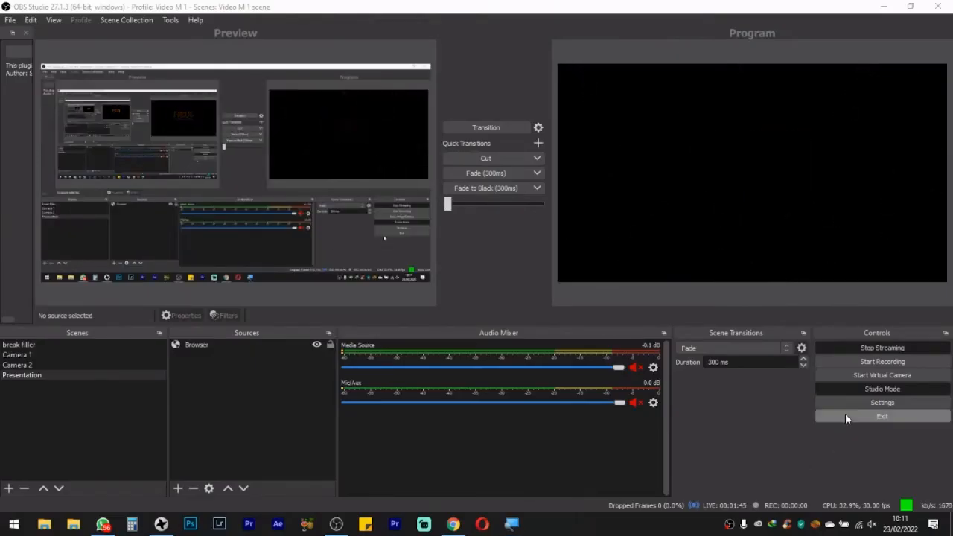
# Set the streaming output bitrate to 12000 Kbps in the settings and apply the change
pyautogui.click(855, 402)
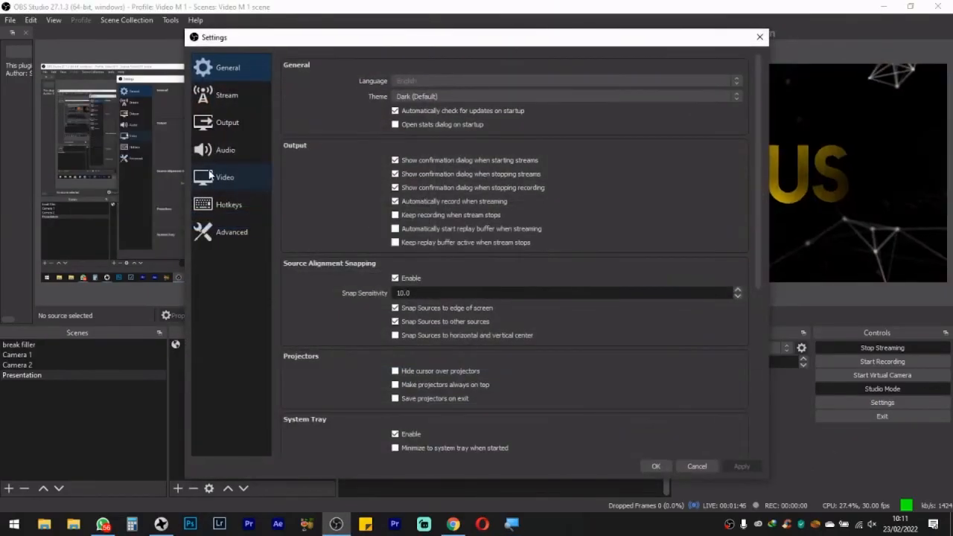
pyautogui.click(227, 131)
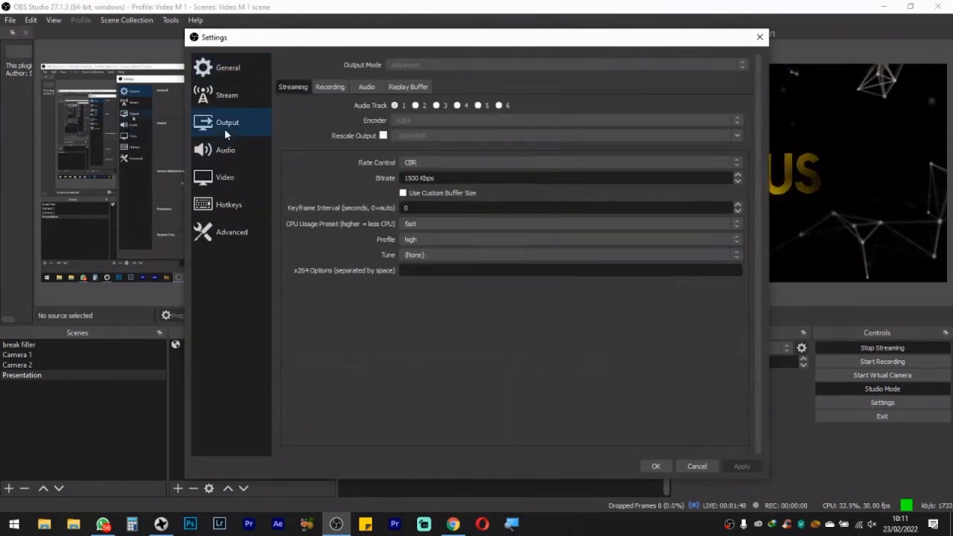
pyautogui.doubleClick(407, 177)
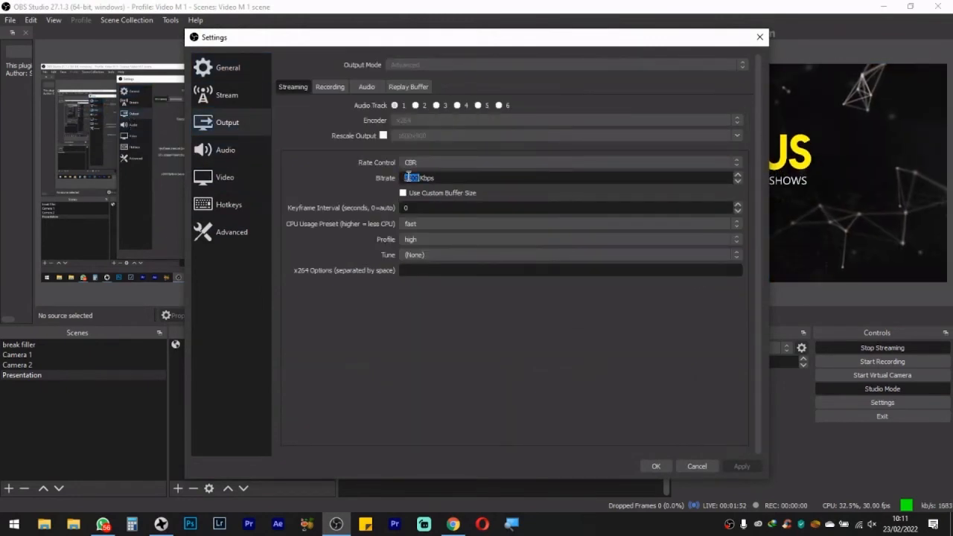
pyautogui.write('1')
pyautogui.write('000')
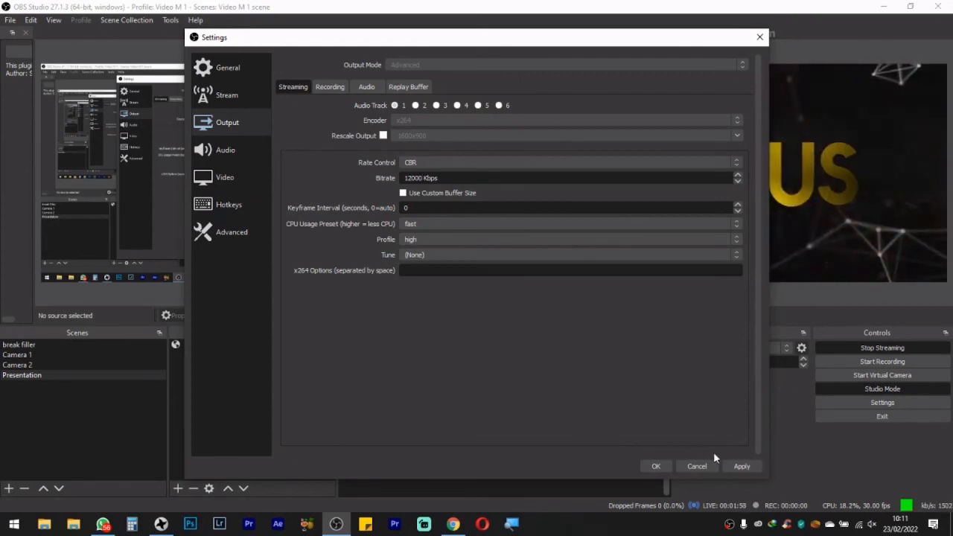
pyautogui.click(737, 466)
pyautogui.click(653, 465)
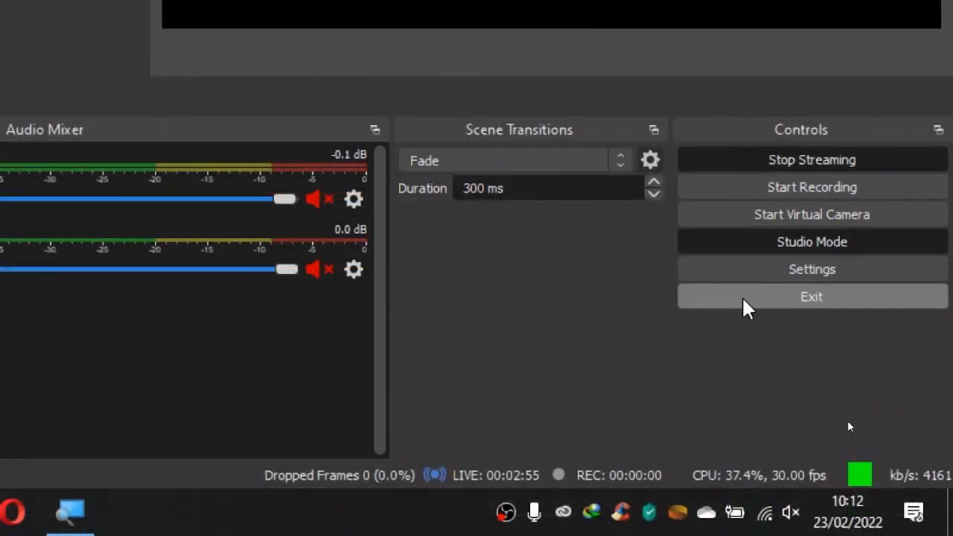
# Close the Magnifier to check Facebook Live's recommended maximum settings in the stream settings, and reopen the Magnifier
pyautogui.rightClick(195, 513)
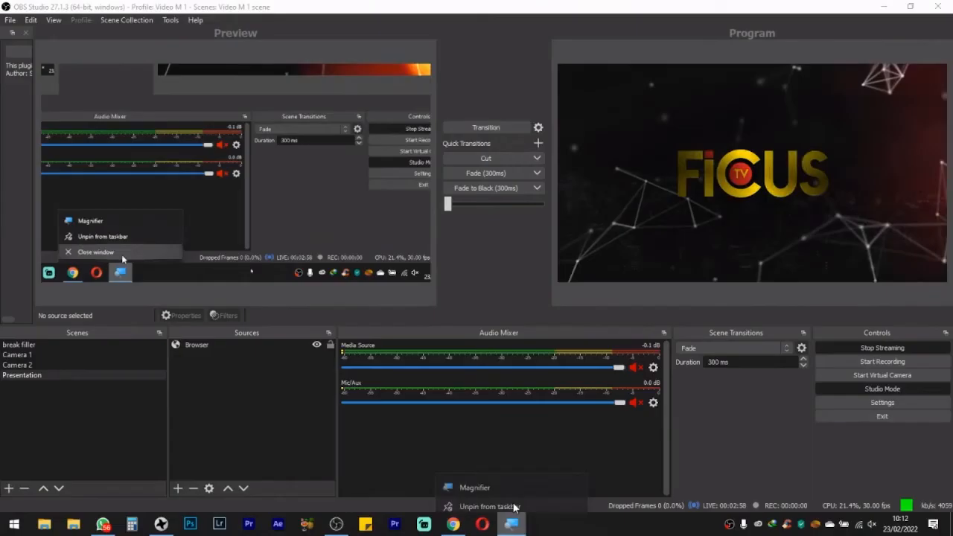
pyautogui.click(514, 508)
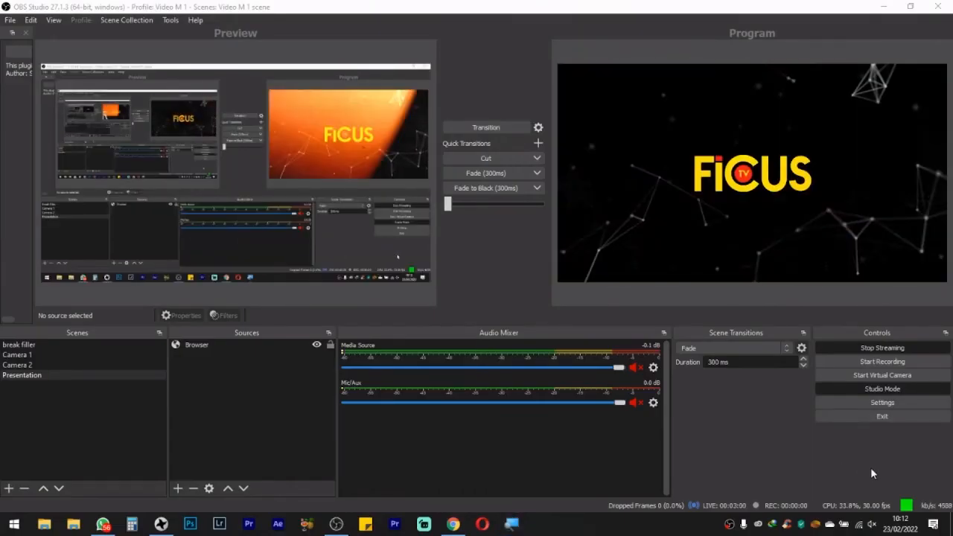
pyautogui.click(873, 402)
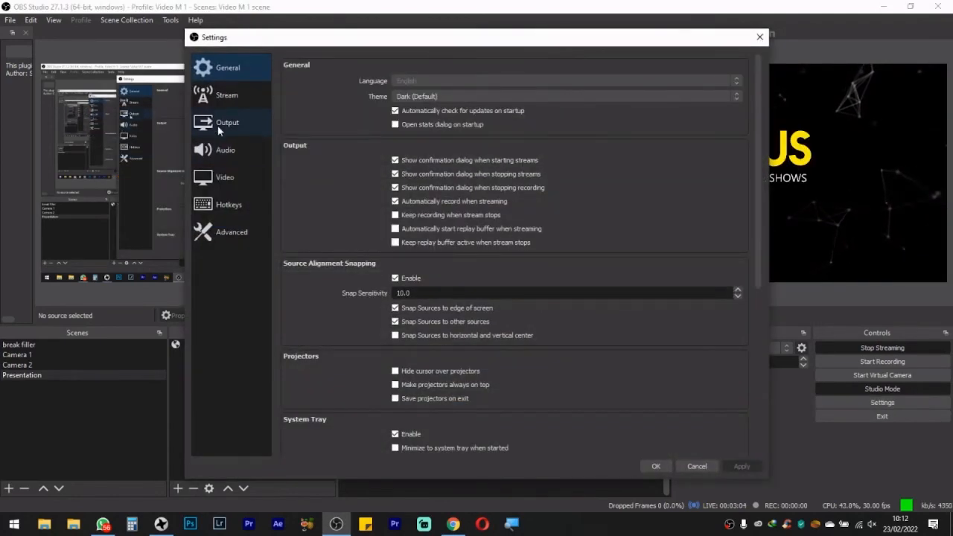
pyautogui.click(225, 204)
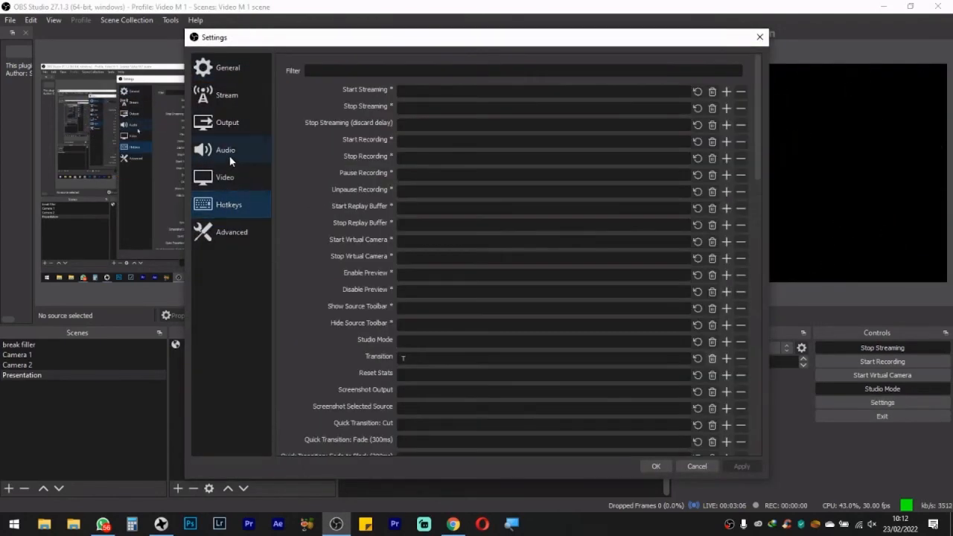
pyautogui.click(211, 104)
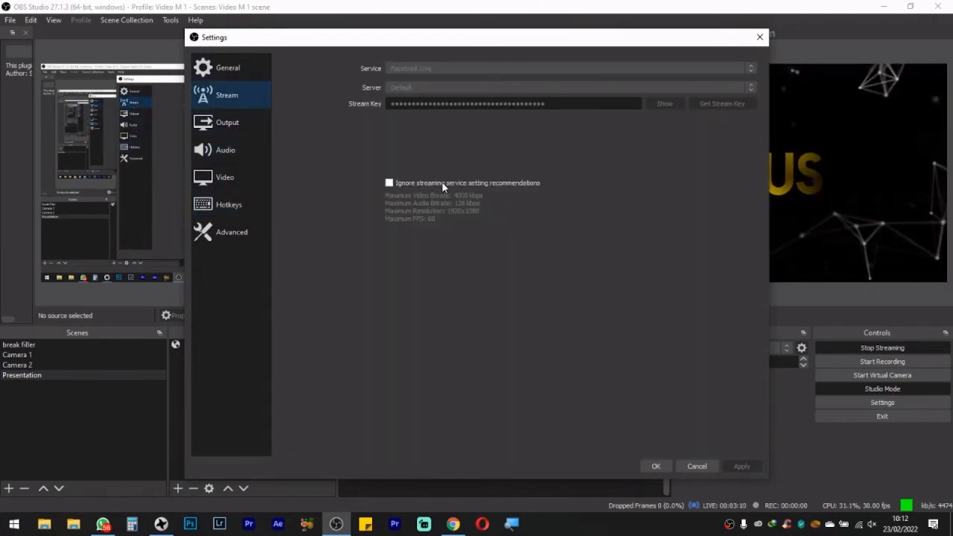
pyautogui.press('super')
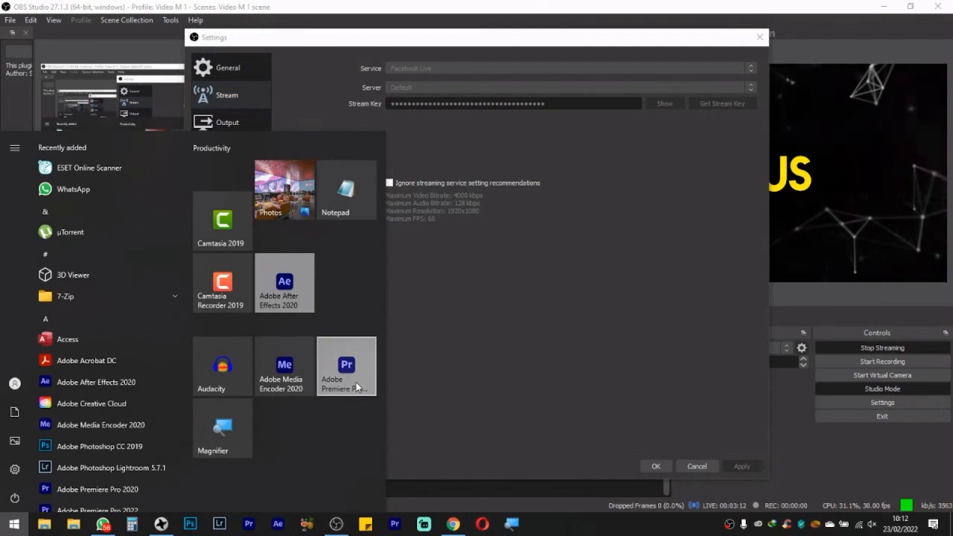
pyautogui.click(510, 524)
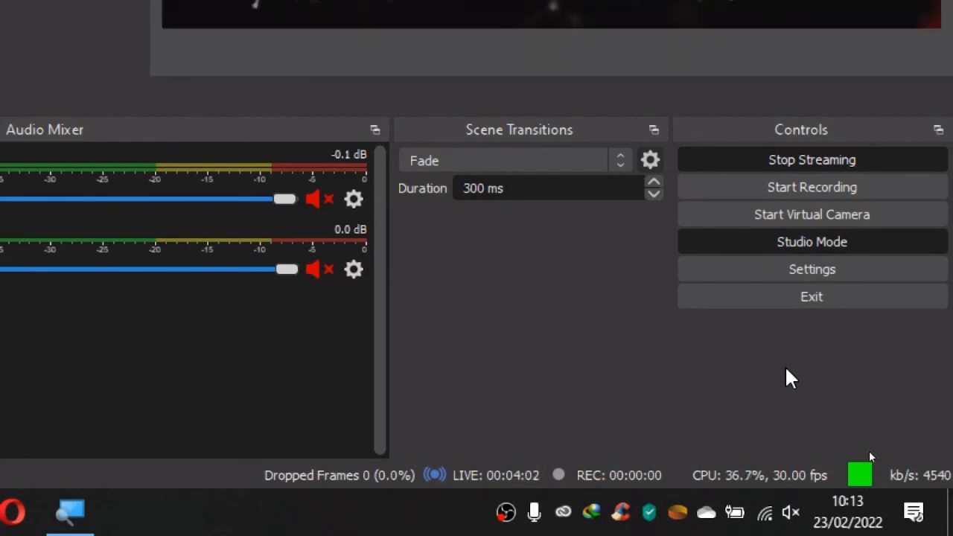
# Request stopping the stream and close the Magnifier, leaving the stop confirmation open
pyautogui.click(815, 159)
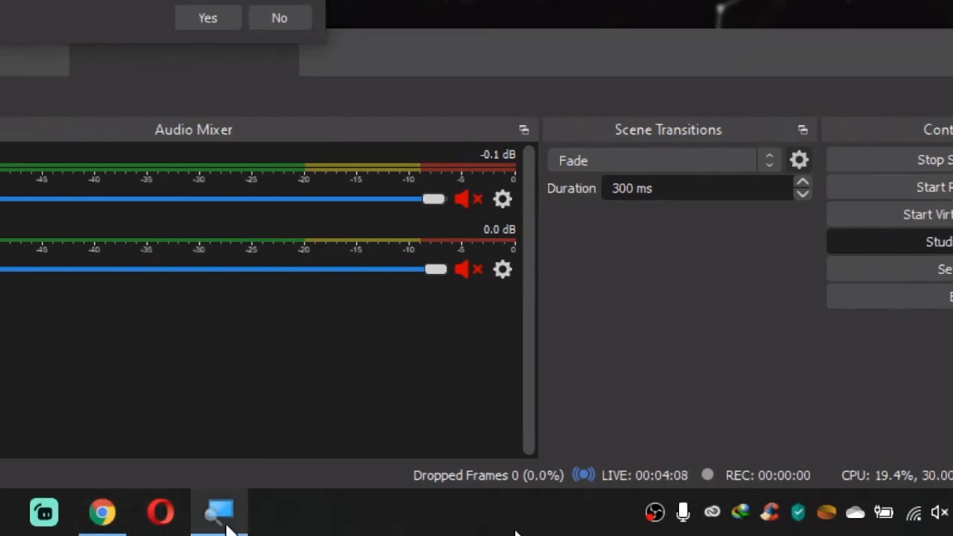
pyautogui.rightClick(219, 524)
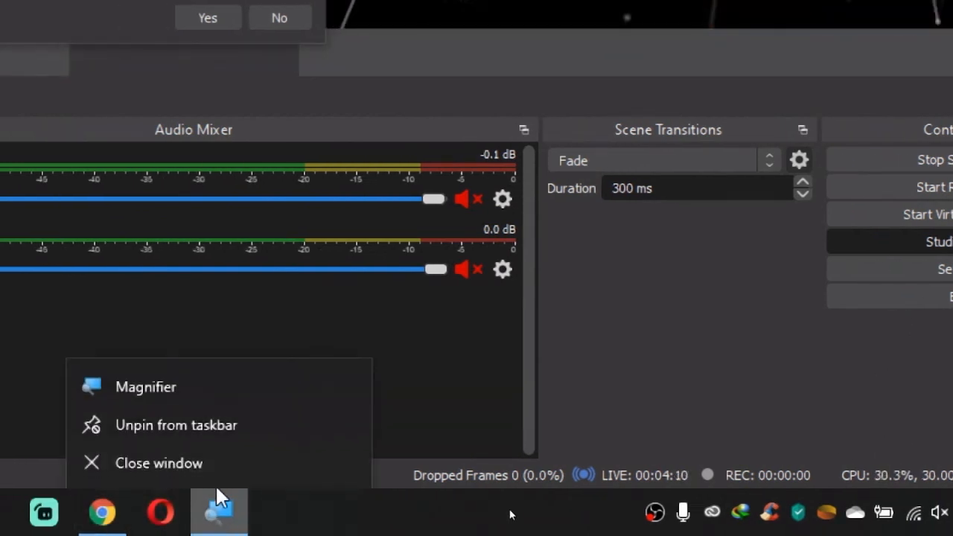
pyautogui.click(211, 470)
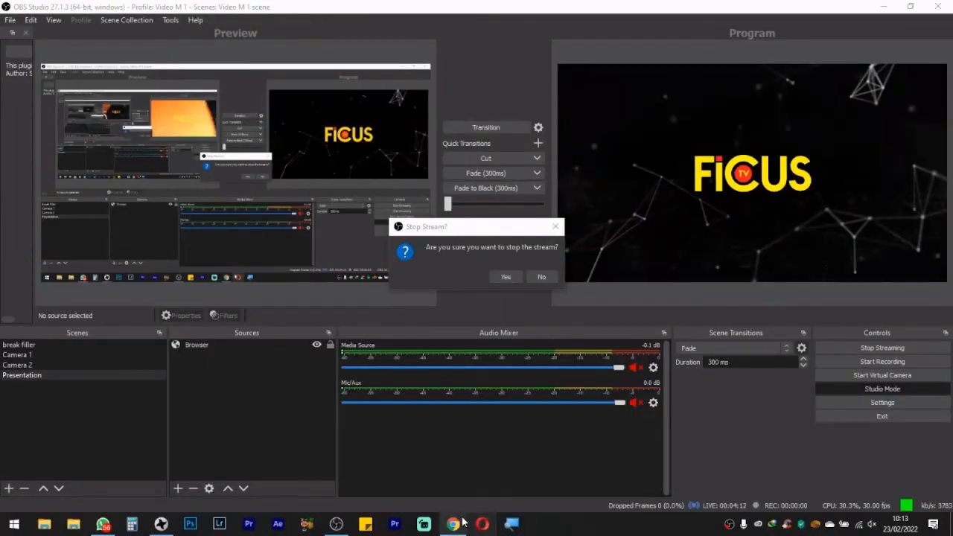
# End the live video in the Facebook Live dashboard, and return to OBS Studio to confirm stopping the stream
pyautogui.click(458, 522)
pyautogui.click(171, 491)
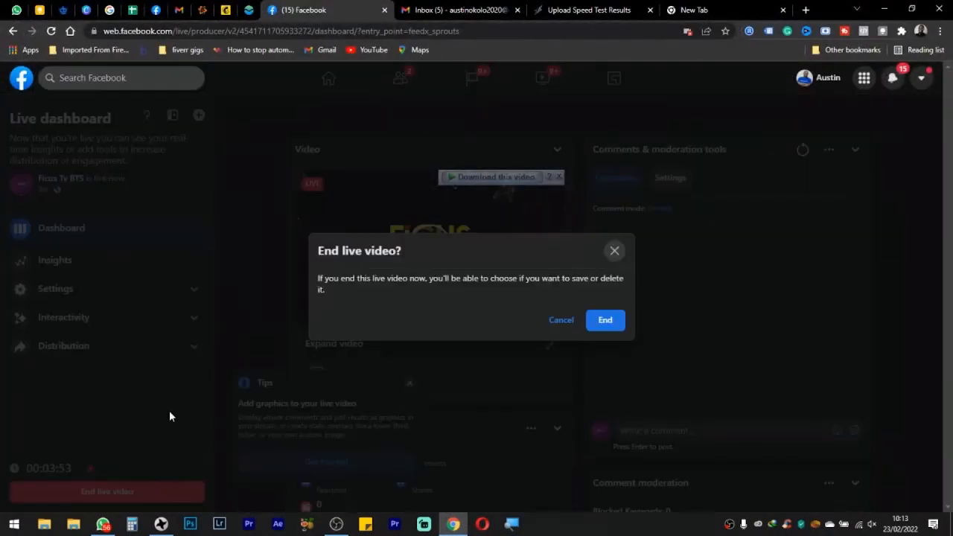
pyautogui.click(593, 321)
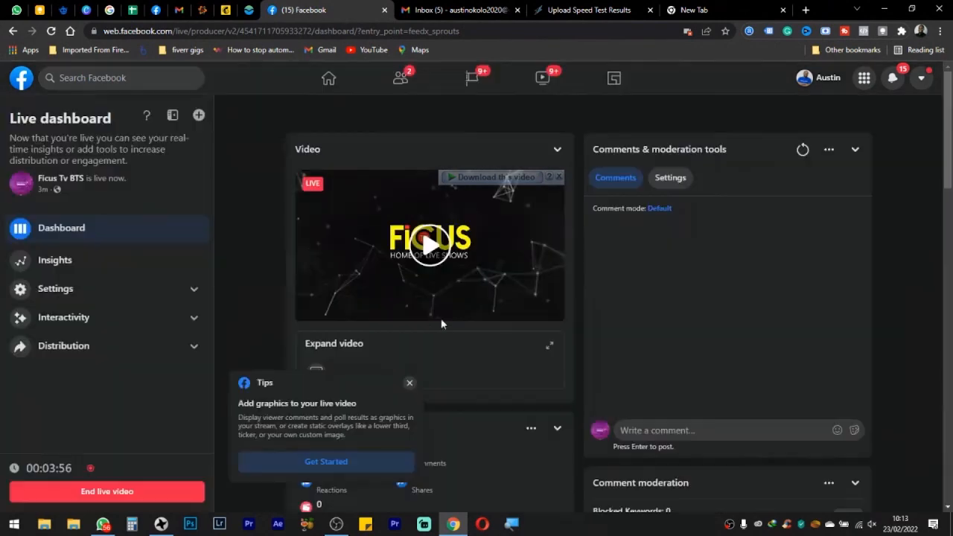
pyautogui.click(336, 523)
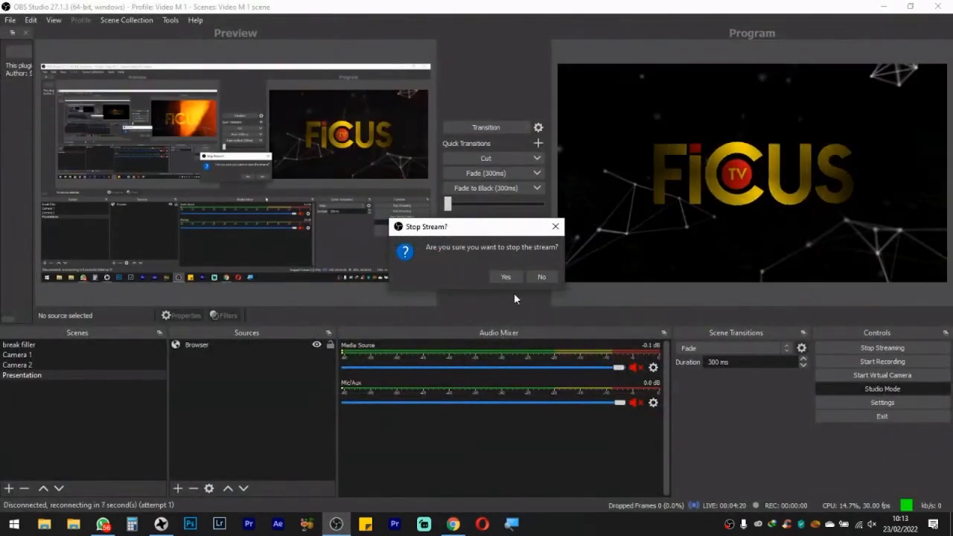
pyautogui.click(506, 278)
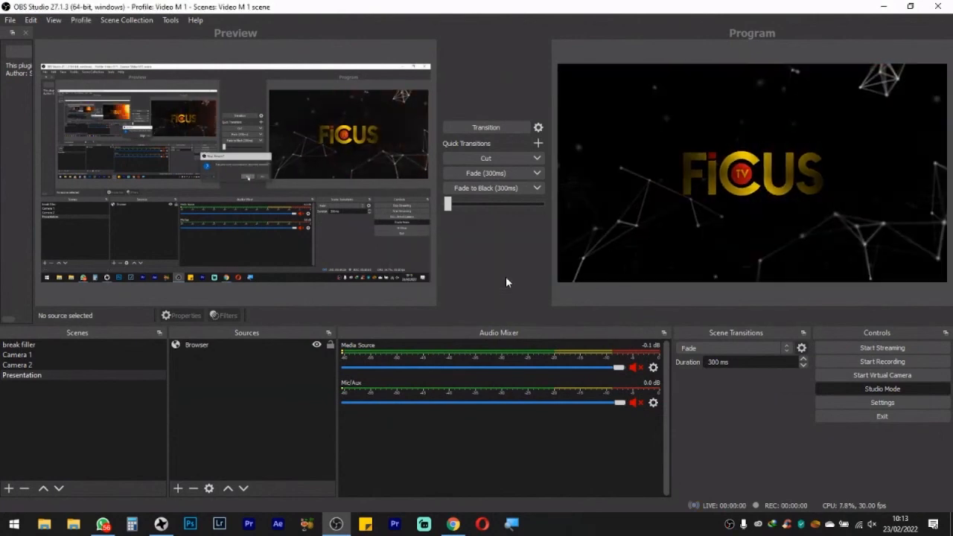
# Enable ignoring the streaming service setting recommendations for Facebook Live and accept the override
pyautogui.click(864, 399)
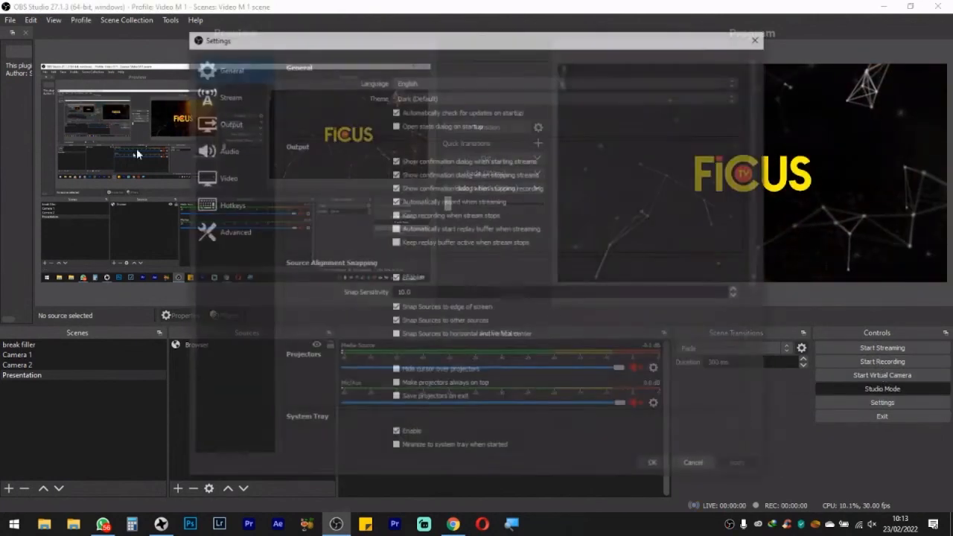
pyautogui.click(227, 123)
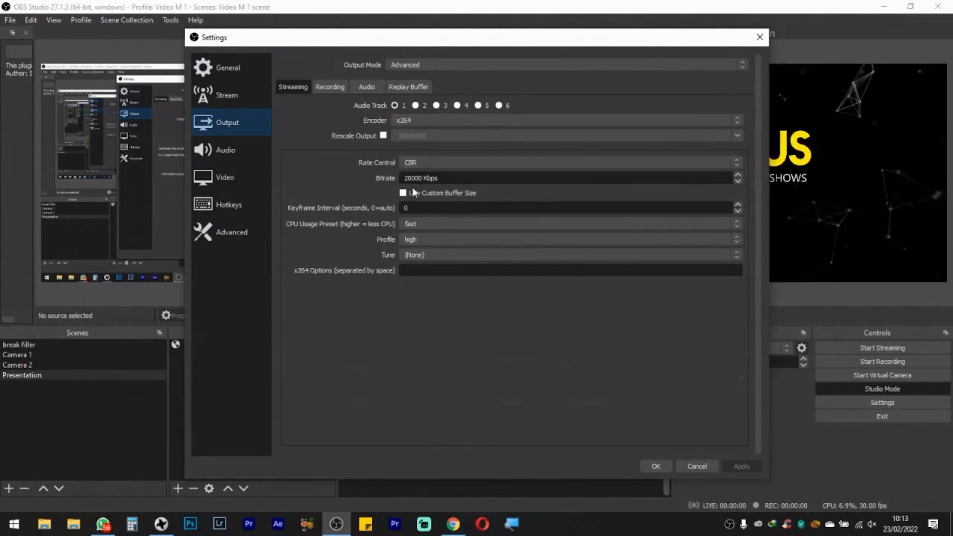
pyautogui.click(246, 97)
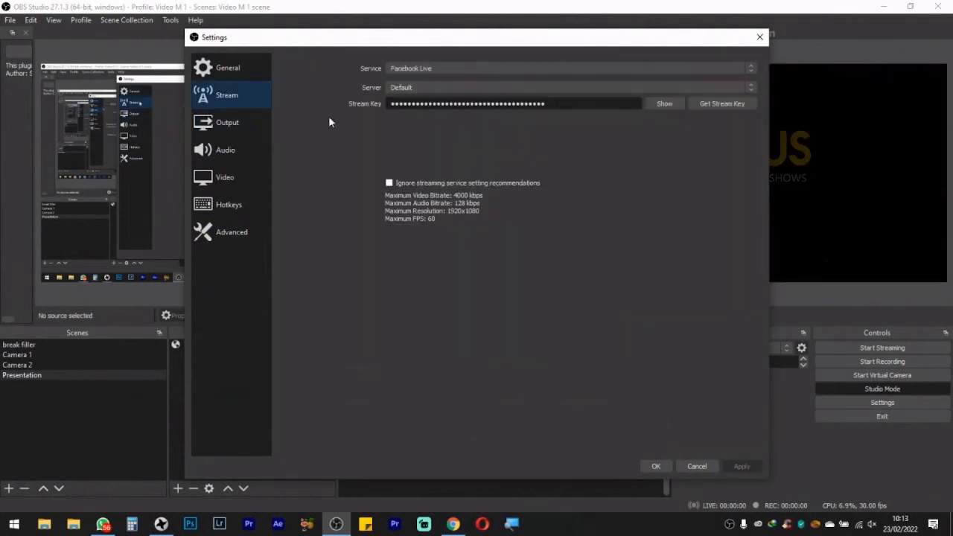
pyautogui.click(389, 182)
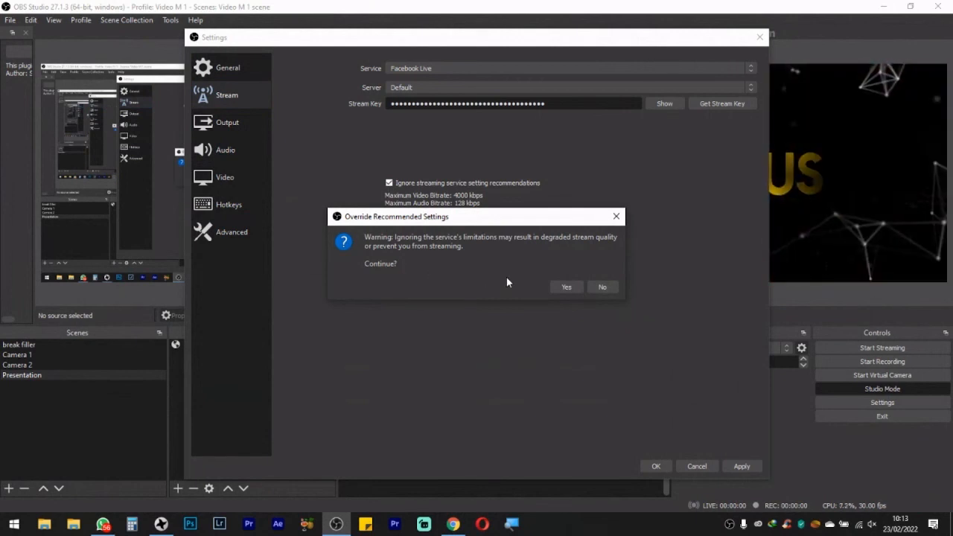
pyautogui.click(566, 287)
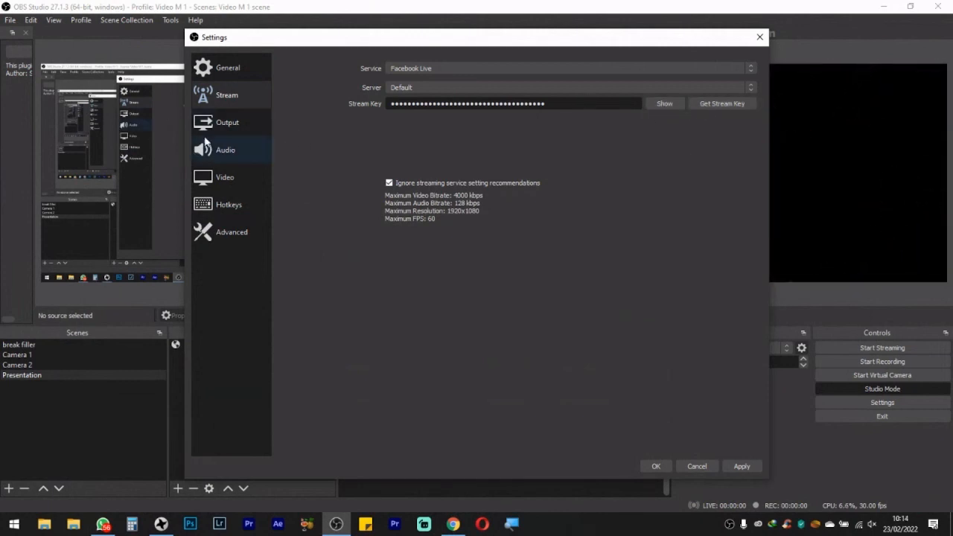
# Set the bitrate of the streaming output to 12000 Kbps and save the settings
pyautogui.click(225, 123)
pyautogui.doubleClick(409, 178)
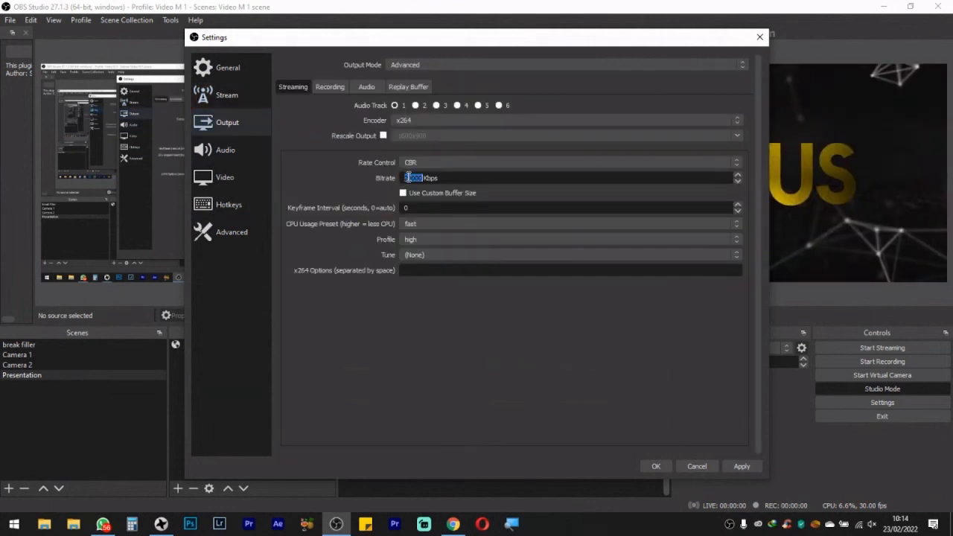
pyautogui.write('10000')
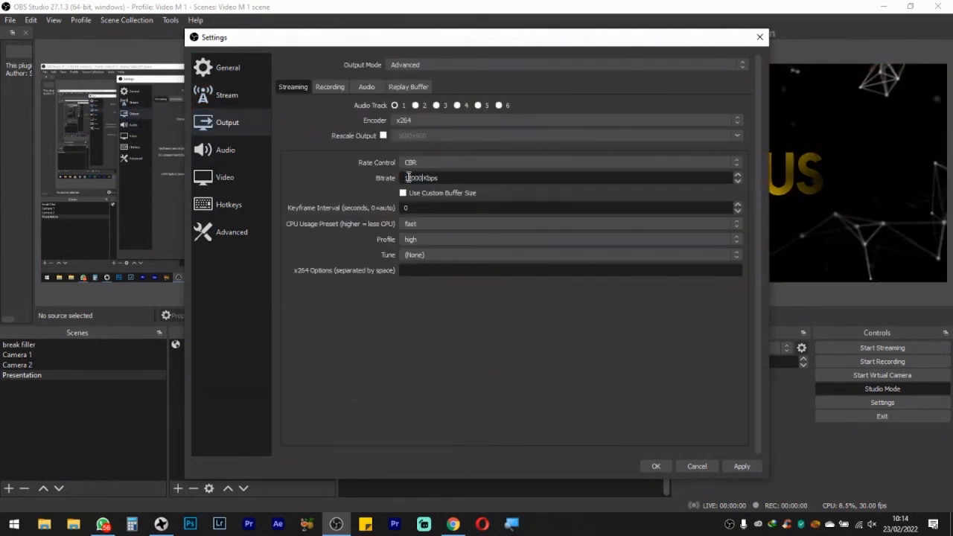
pyautogui.click(729, 467)
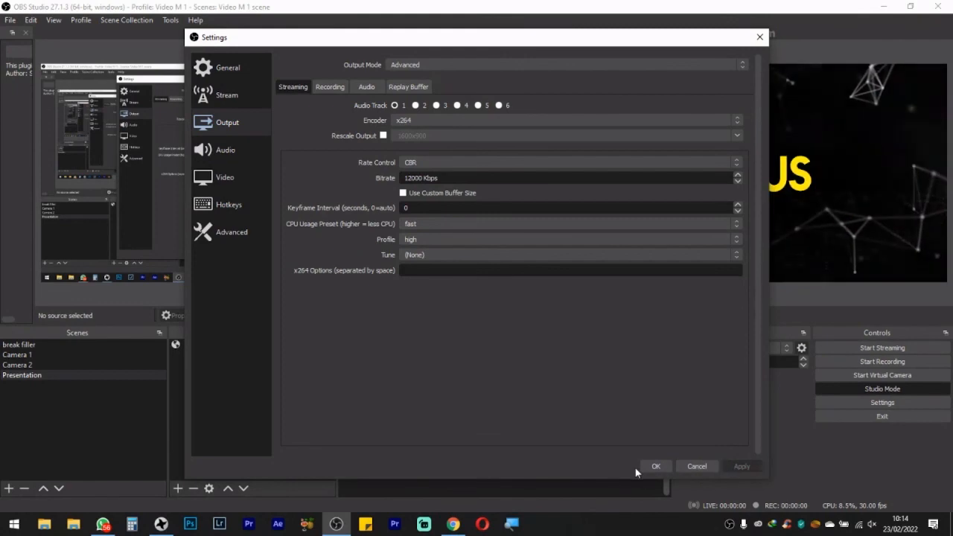
pyautogui.click(649, 467)
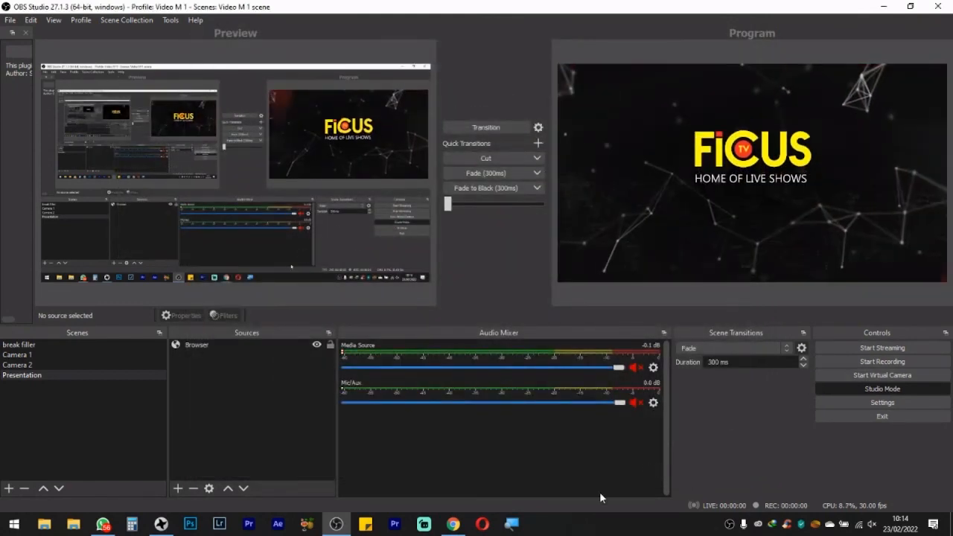
# Switch to Facebook and begin creating a new live video from the Ficus Tv BTS page
pyautogui.click(455, 524)
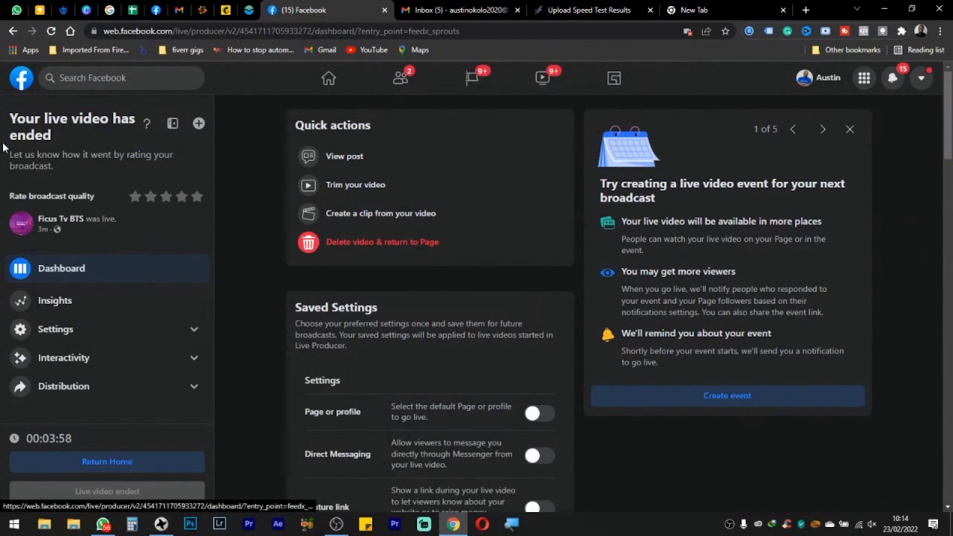
pyautogui.click(56, 221)
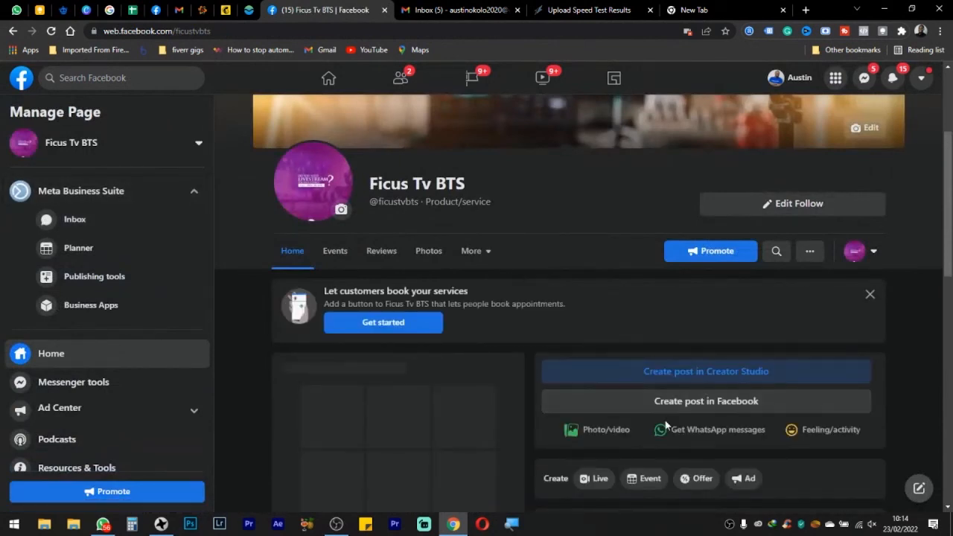
pyautogui.click(600, 480)
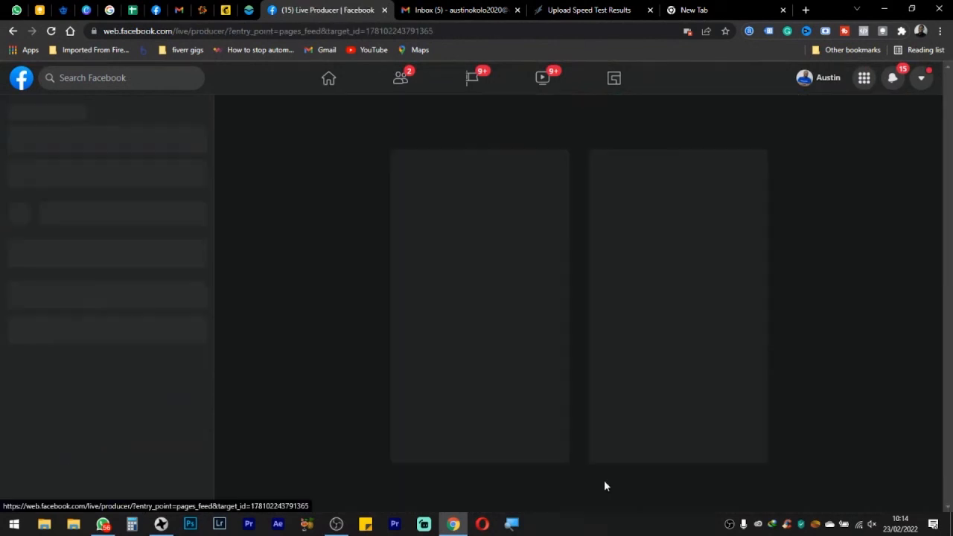
pyautogui.click(472, 439)
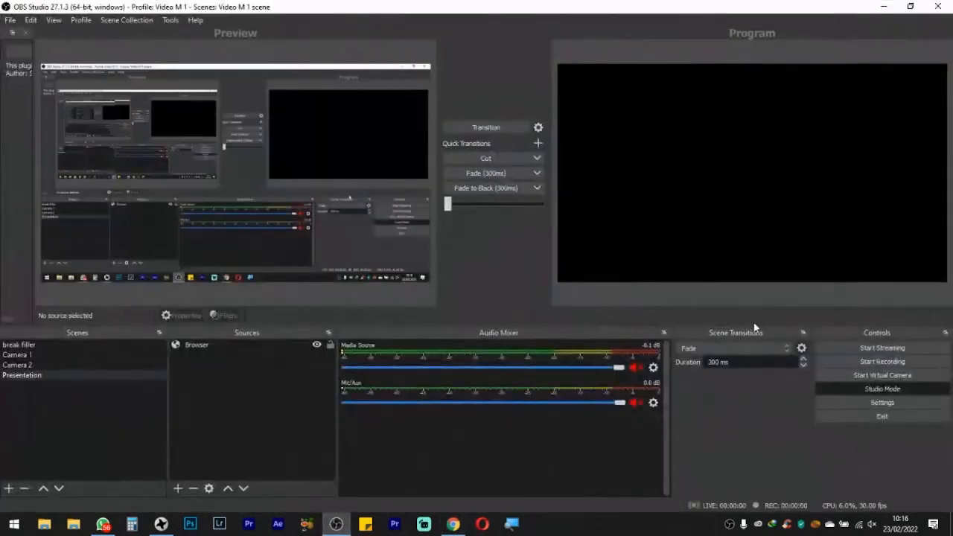
# In OBS Studio, start and confirm the new stream to Facebook Live, and open the Magnifier
pyautogui.click(871, 346)
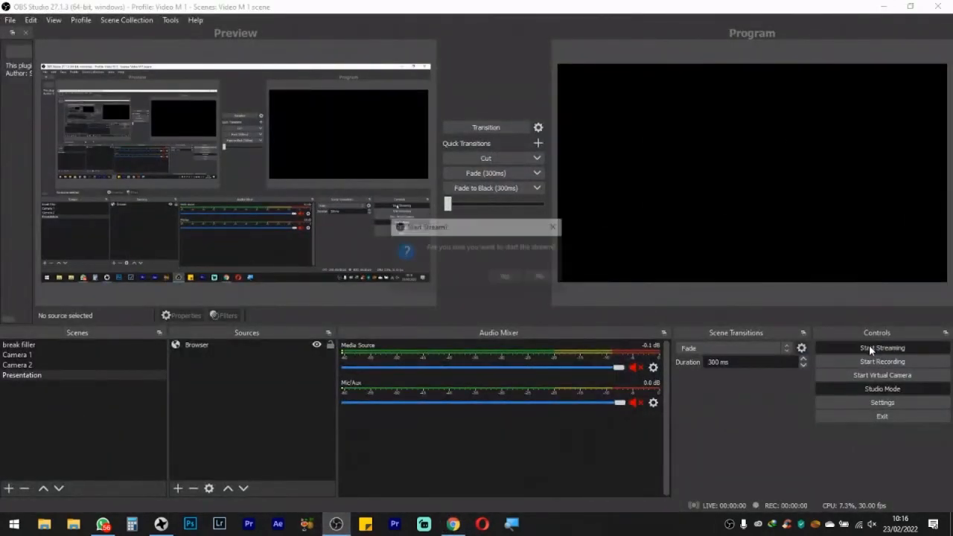
pyautogui.click(511, 278)
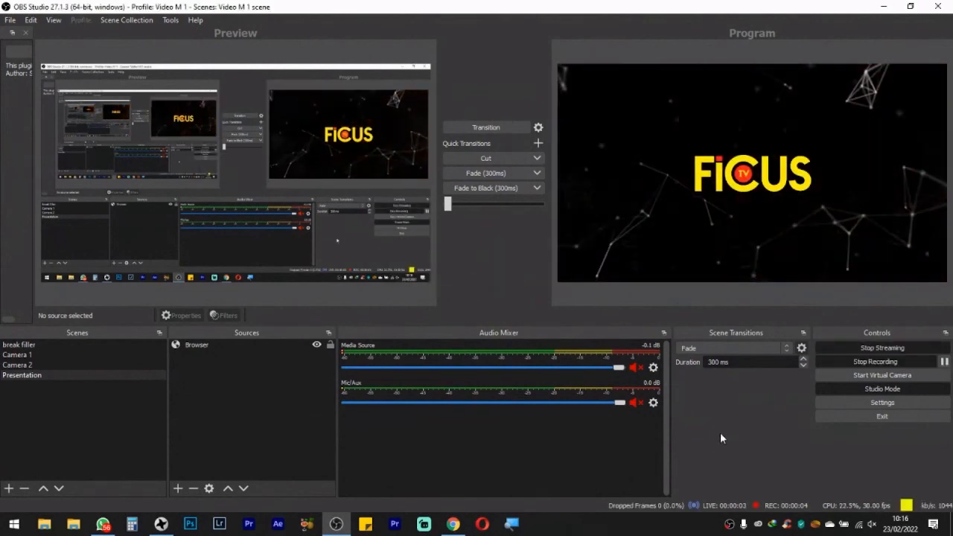
pyautogui.click(519, 526)
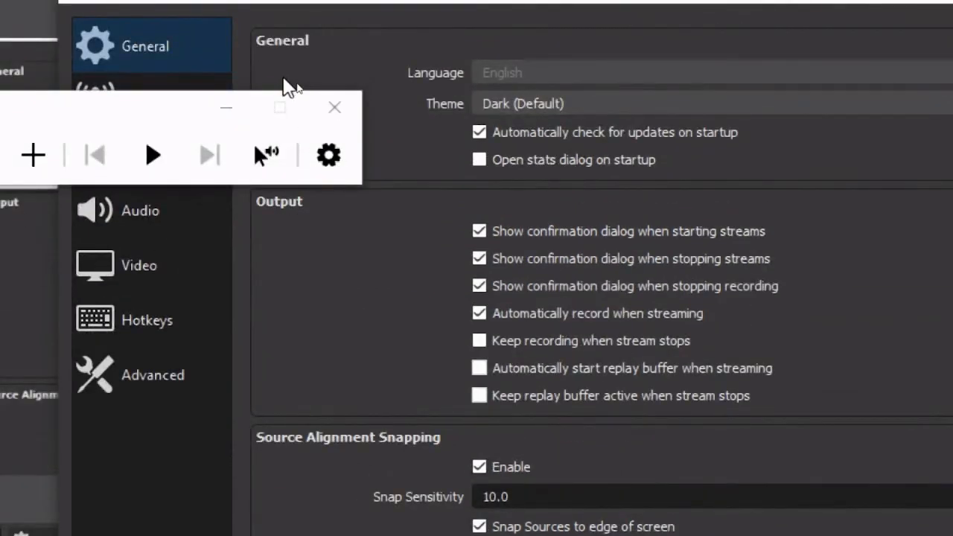
# Move the Magnifier window aside, and raise the streaming output bitrate to 20000 Kbps
pyautogui.moveTo(176, 110); pyautogui.dragTo(1, 46)
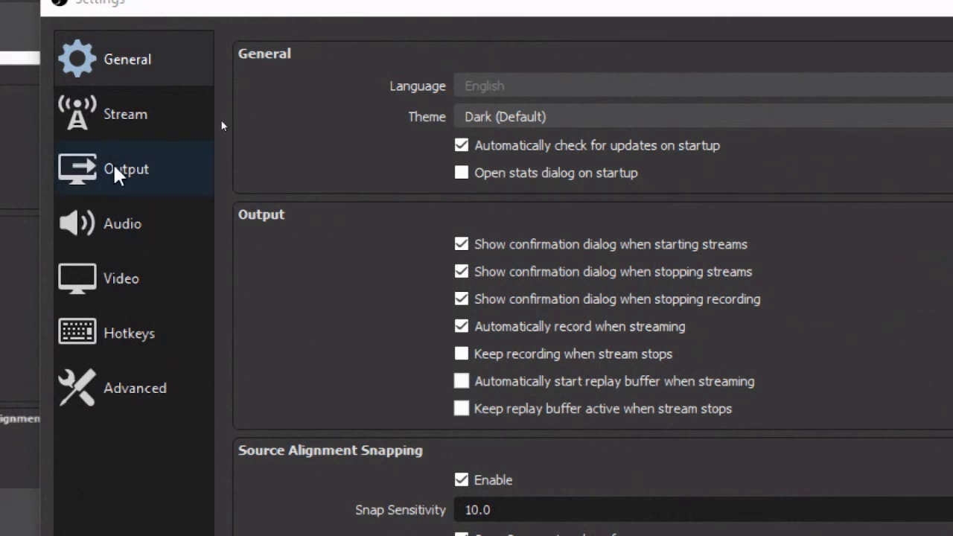
pyautogui.click(132, 135)
pyautogui.click(130, 169)
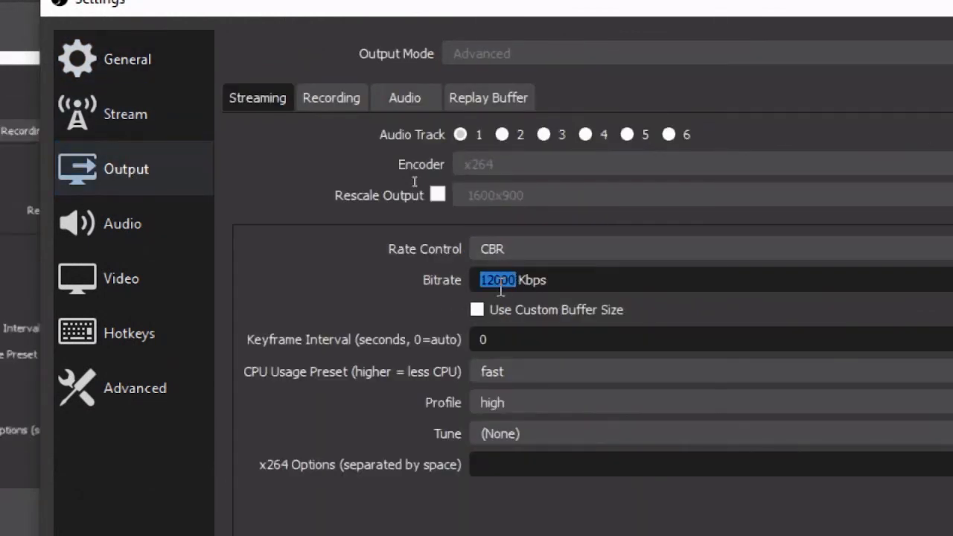
pyautogui.write('20000')
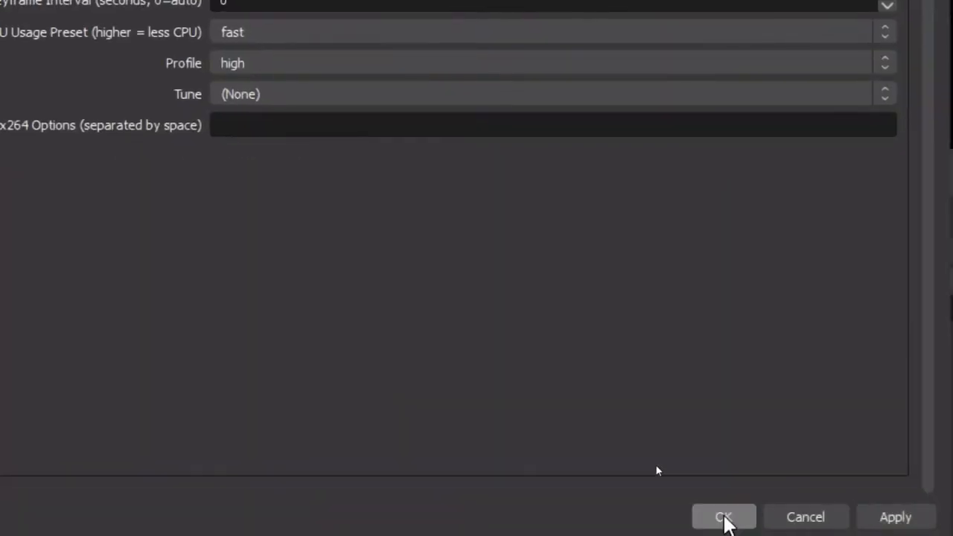
pyautogui.click(724, 518)
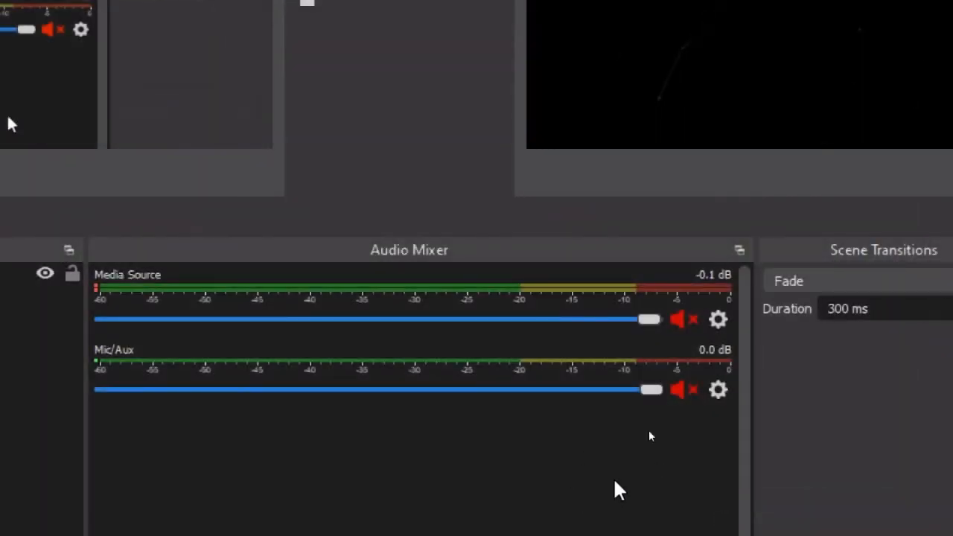